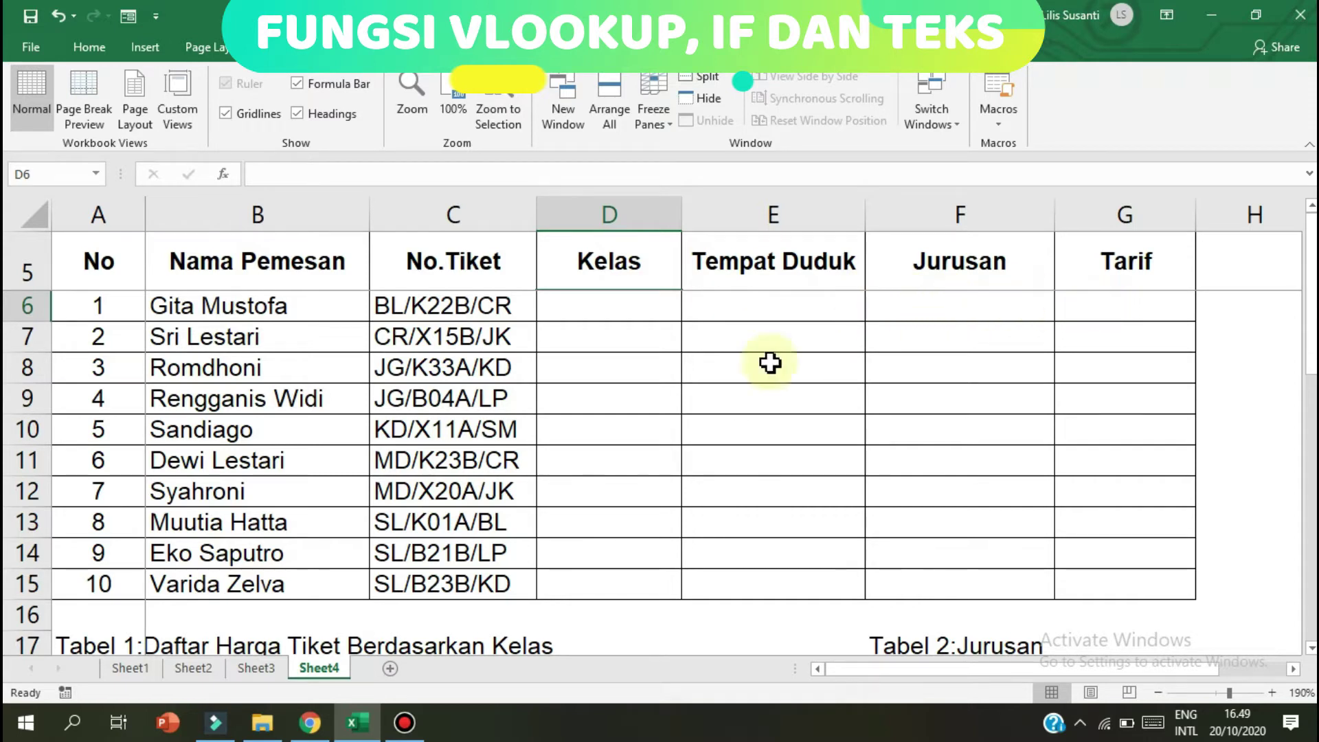
- Review the ticket numbers, Kelas column, price tables and instruction notes
{"action": "left_click", "coordinate": [530, 463]}
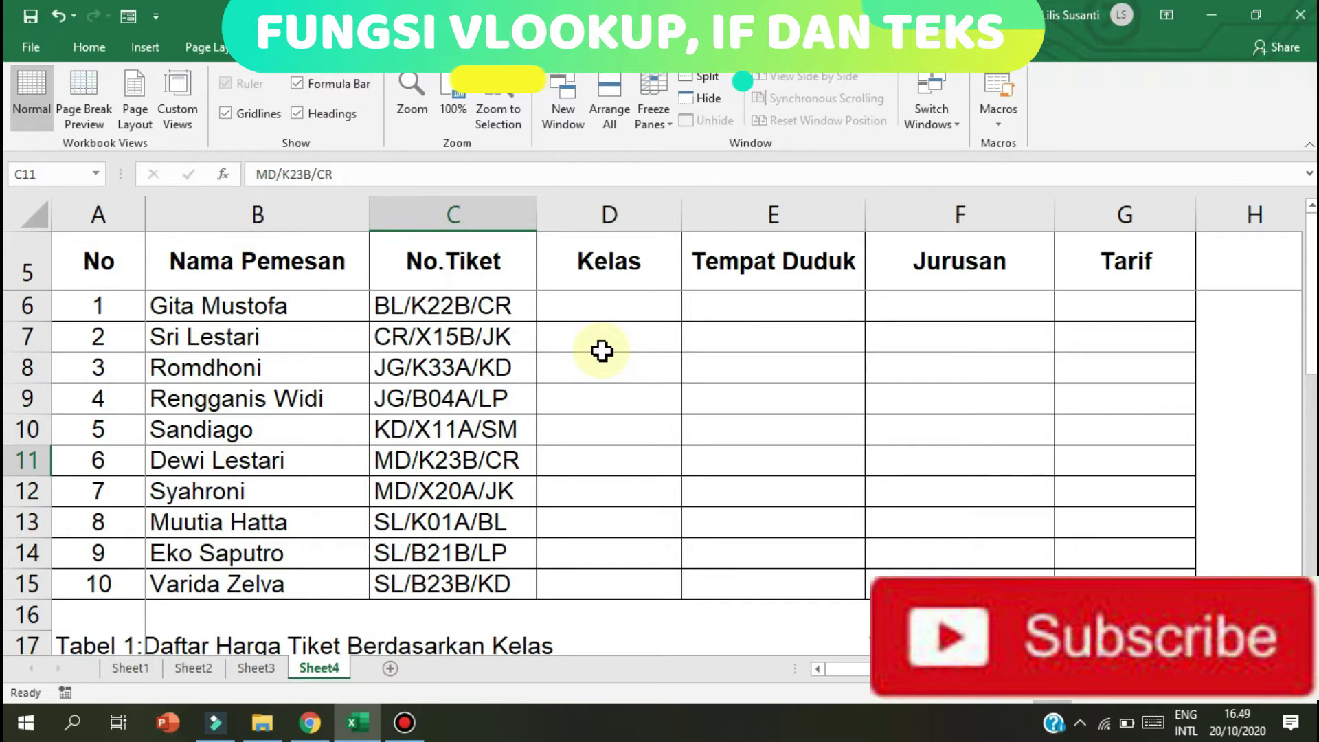
{"action": "key", "text": "Up"}
{"action": "key", "text": "Up"}
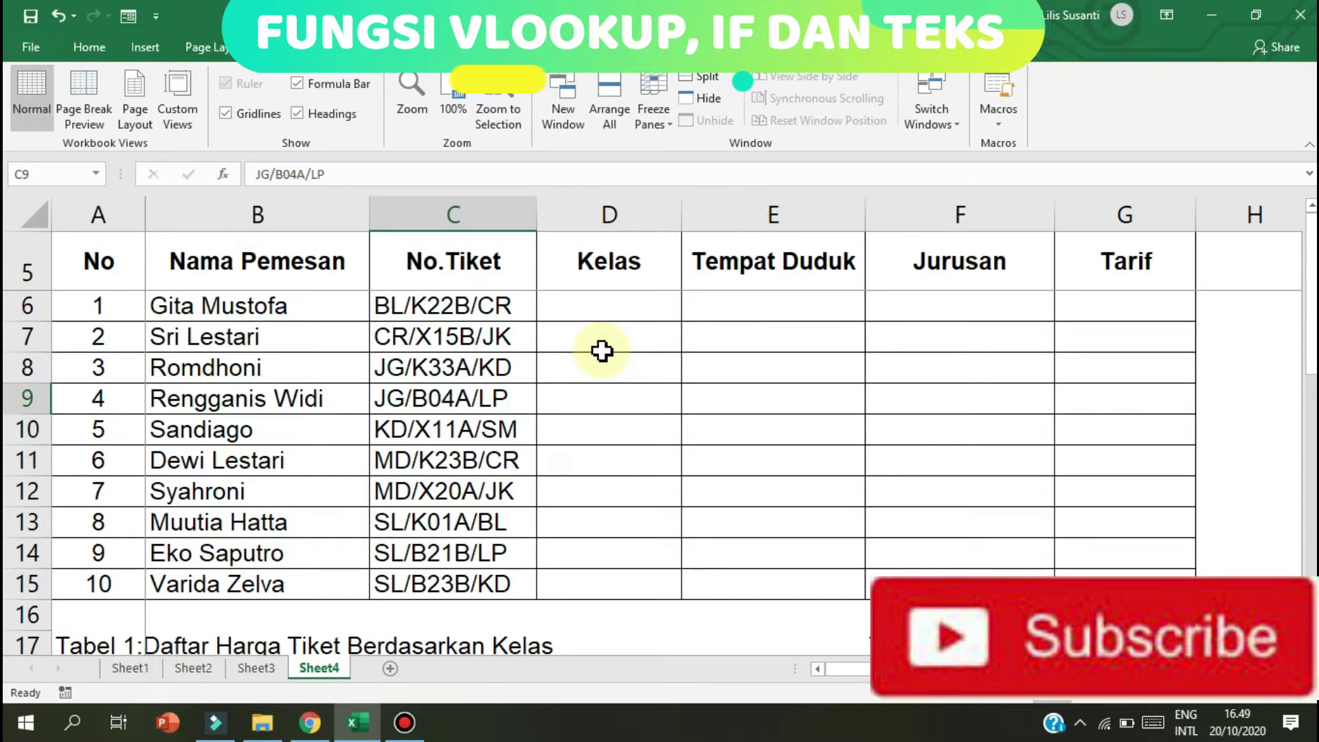
{"action": "key", "text": "Up"}
{"action": "key", "text": "Up"}
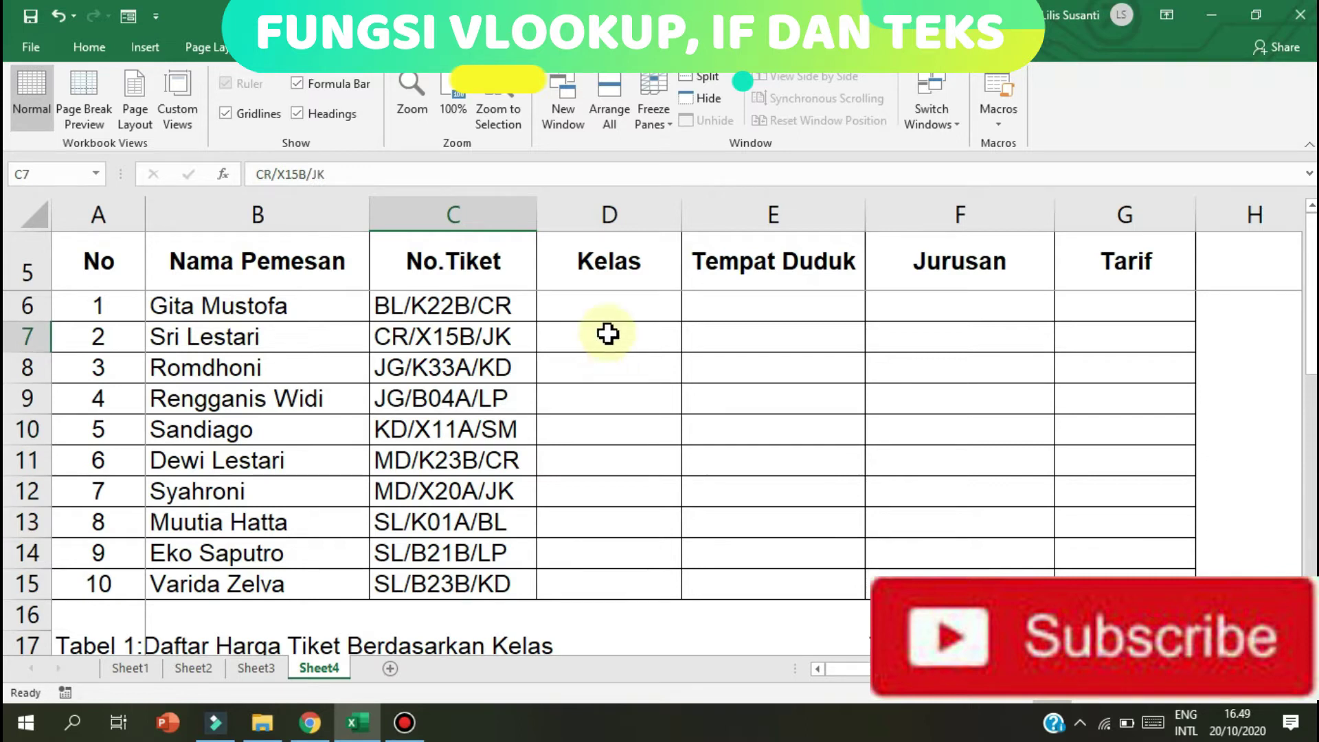
{"action": "left_click", "coordinate": [609, 325]}
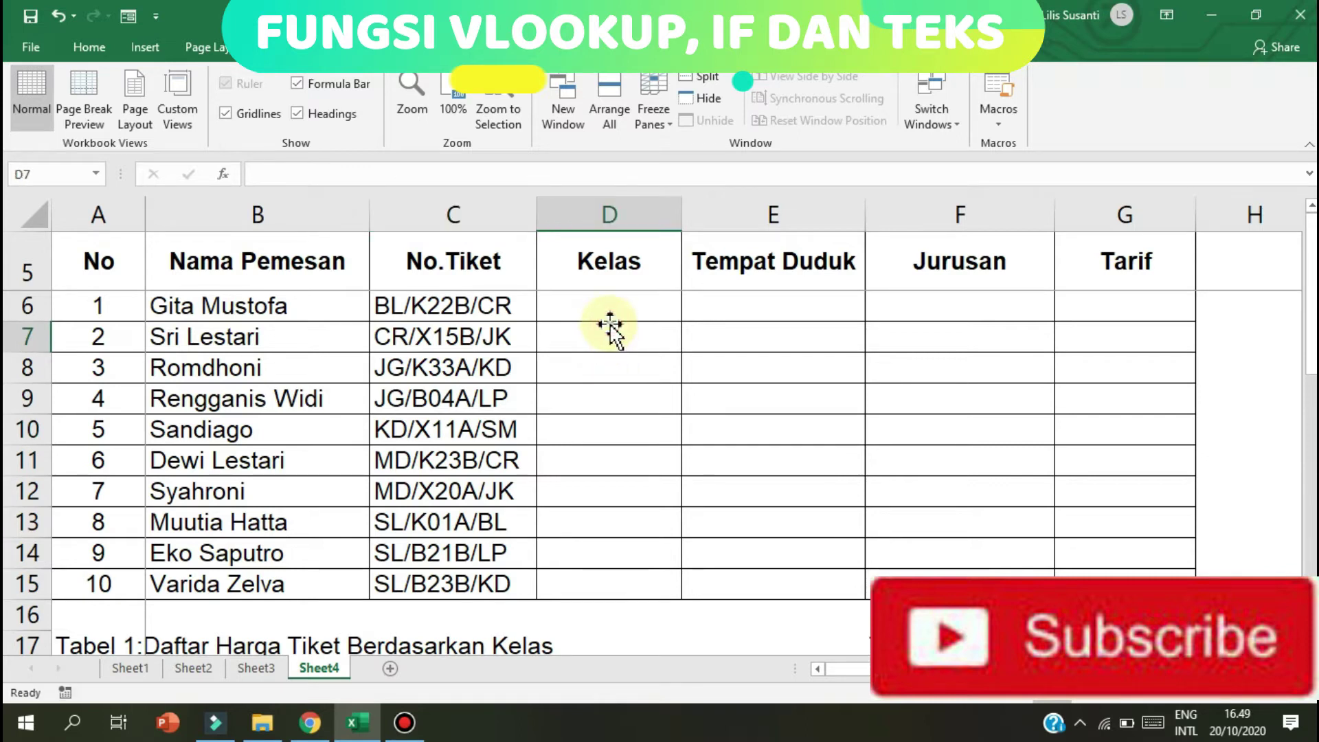
{"action": "key", "text": "Down"}
{"action": "key", "text": "Down"}
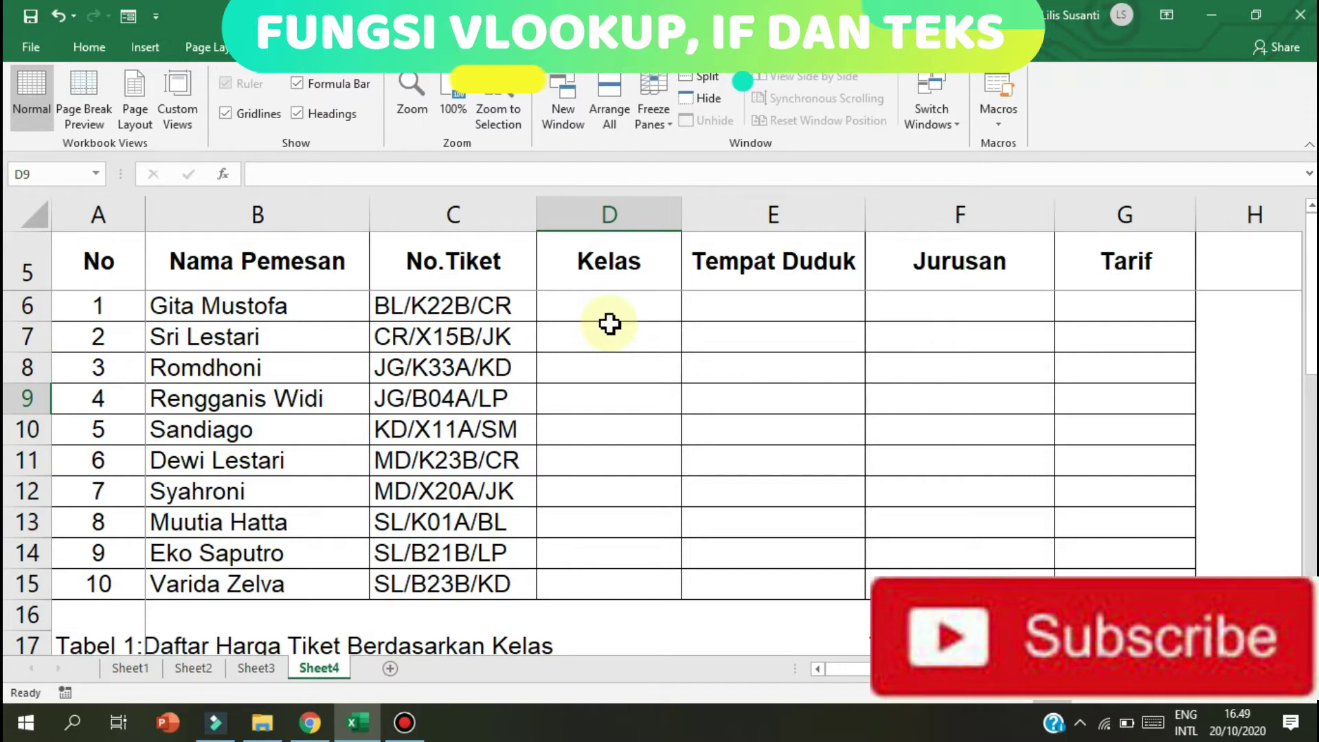
{"action": "key", "text": "Right"}
{"action": "key", "text": "Left"}
{"action": "key", "text": "Down"}
{"action": "key", "text": "Down"}
{"action": "key", "text": "Down"}
{"action": "key", "text": "Down"}
{"action": "key", "text": "Down"}
{"action": "key", "text": "Down"}
{"action": "key", "text": "Down"}
{"action": "key", "text": "Down"}
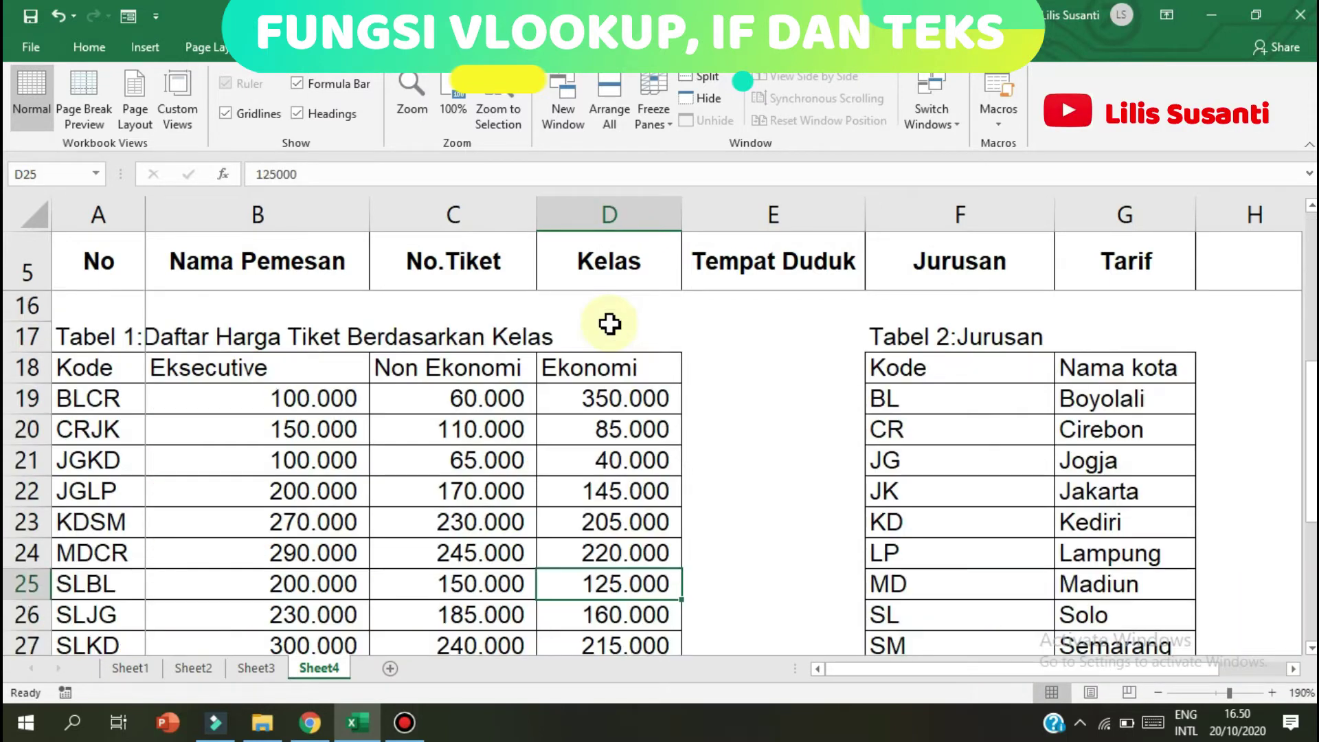
{"action": "key", "text": "Down"}
{"action": "key", "text": "Down"}
{"action": "key", "text": "Down"}
{"action": "key", "text": "Down"}
{"action": "key", "text": "Right"}
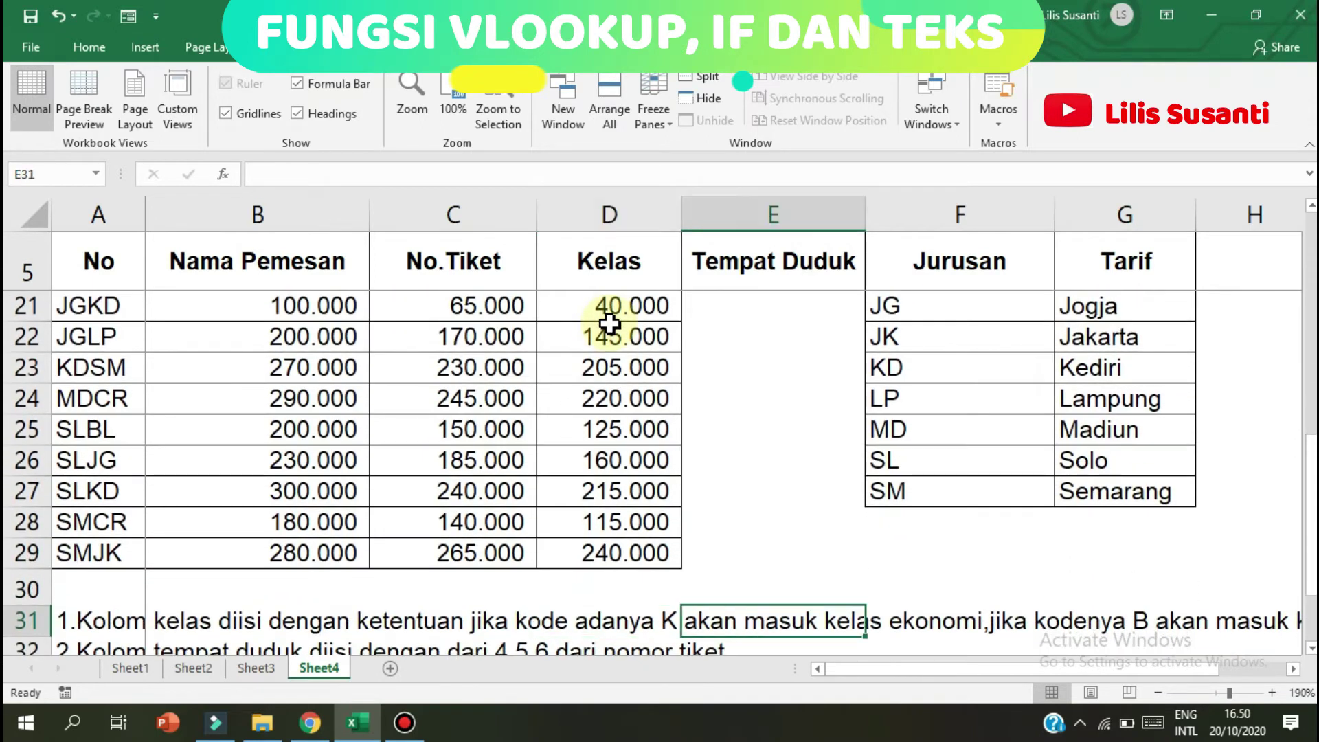
{"action": "key", "text": "Left"}
{"action": "key", "text": "Left"}
{"action": "key", "text": "Left"}
{"action": "key", "text": "Left"}
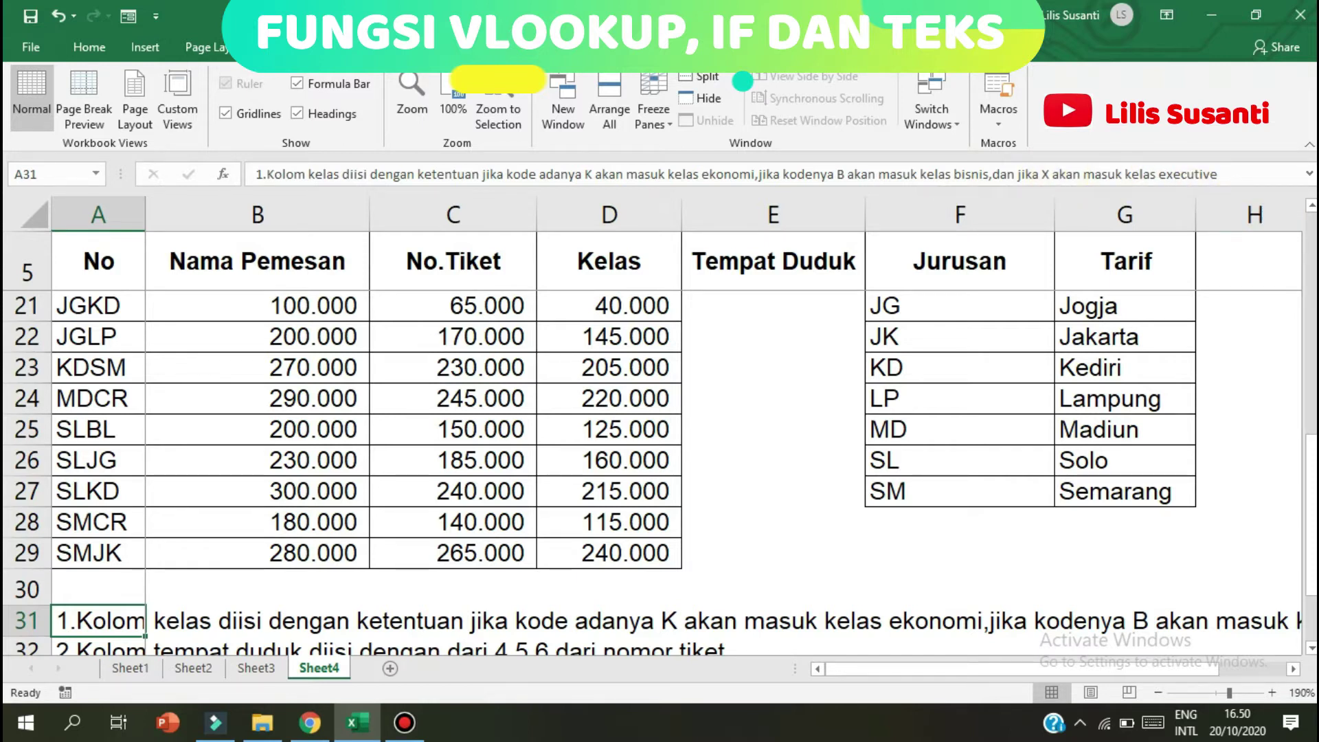
{"action": "scroll", "coordinate": [781, 291], "scroll_direction": "up", "scroll_amount": 3}
{"action": "scroll", "coordinate": [781, 291], "scroll_direction": "up", "scroll_amount": 1}
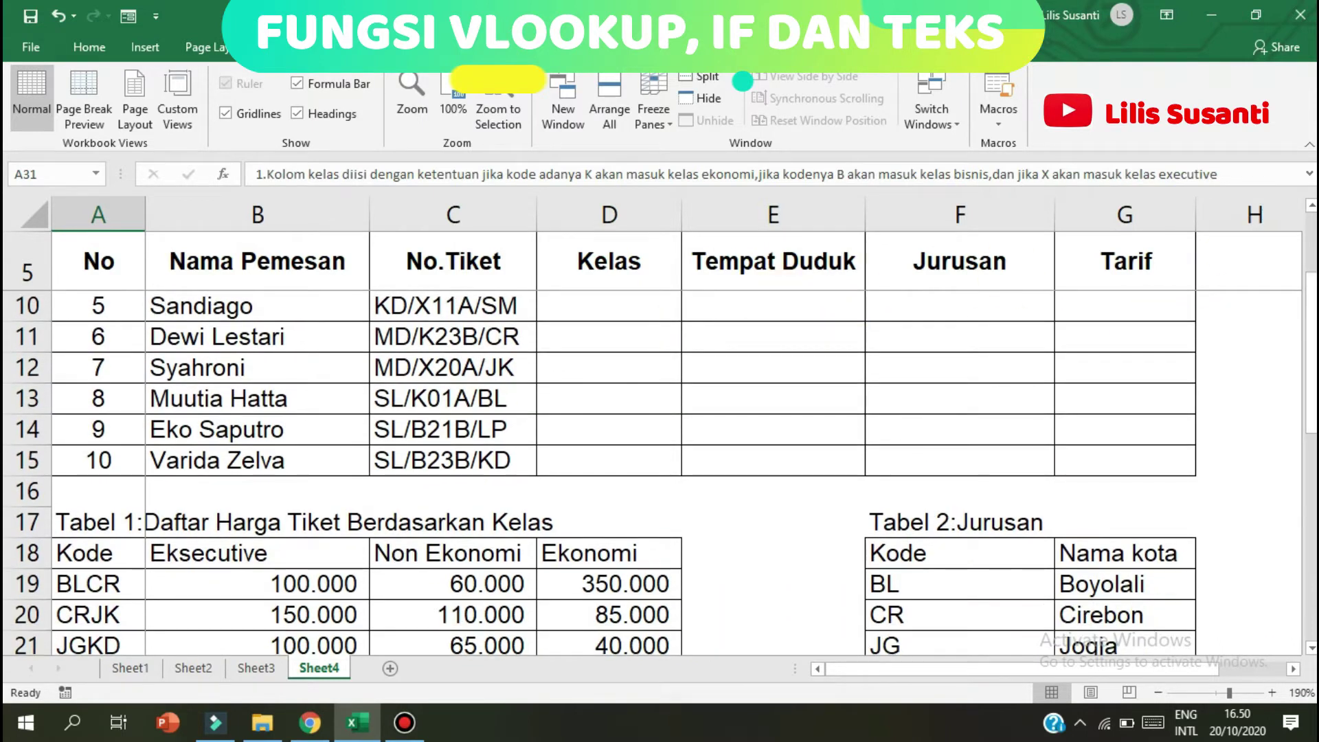
{"action": "scroll", "coordinate": [1298, 261], "scroll_direction": "up", "scroll_amount": 2}
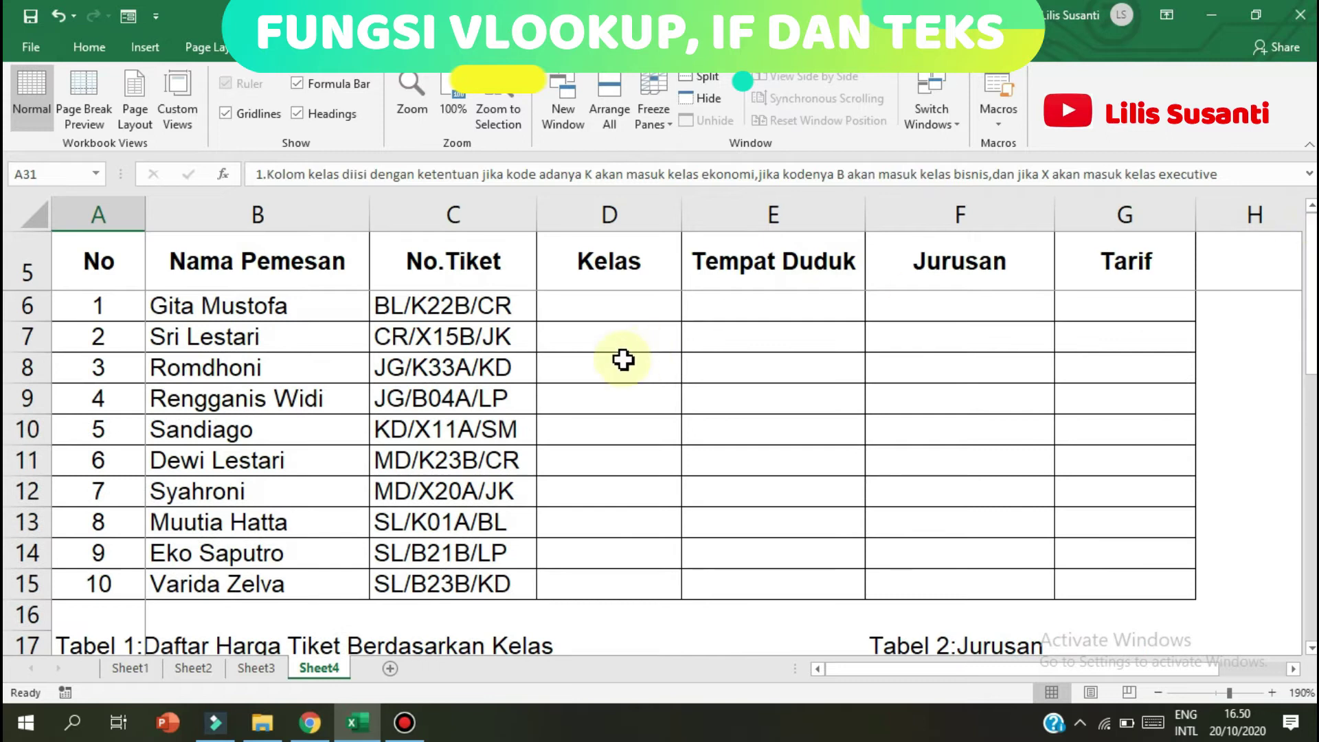
- In D6, begin =IF(MID(C6;4;1) to read the ticket number's fourth character
{"action": "left_click", "coordinate": [562, 310]}
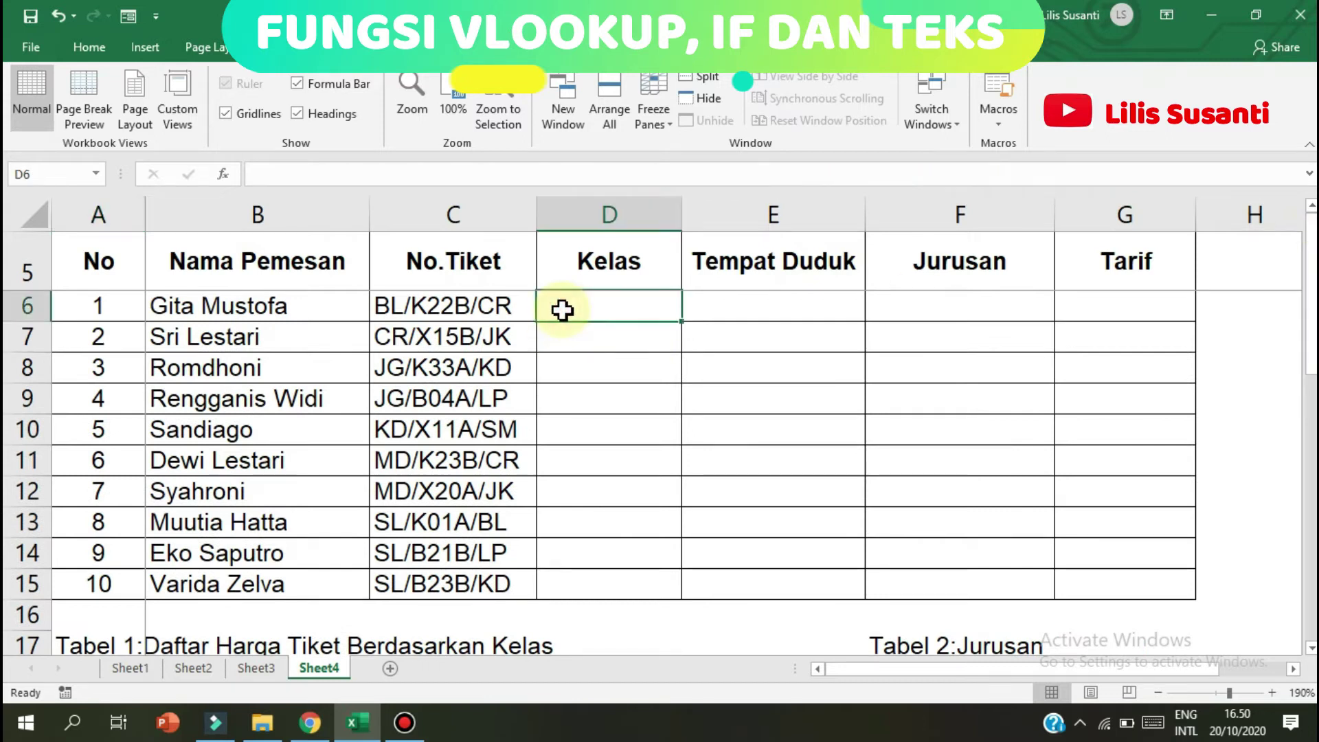
{"action": "type", "text": "="}
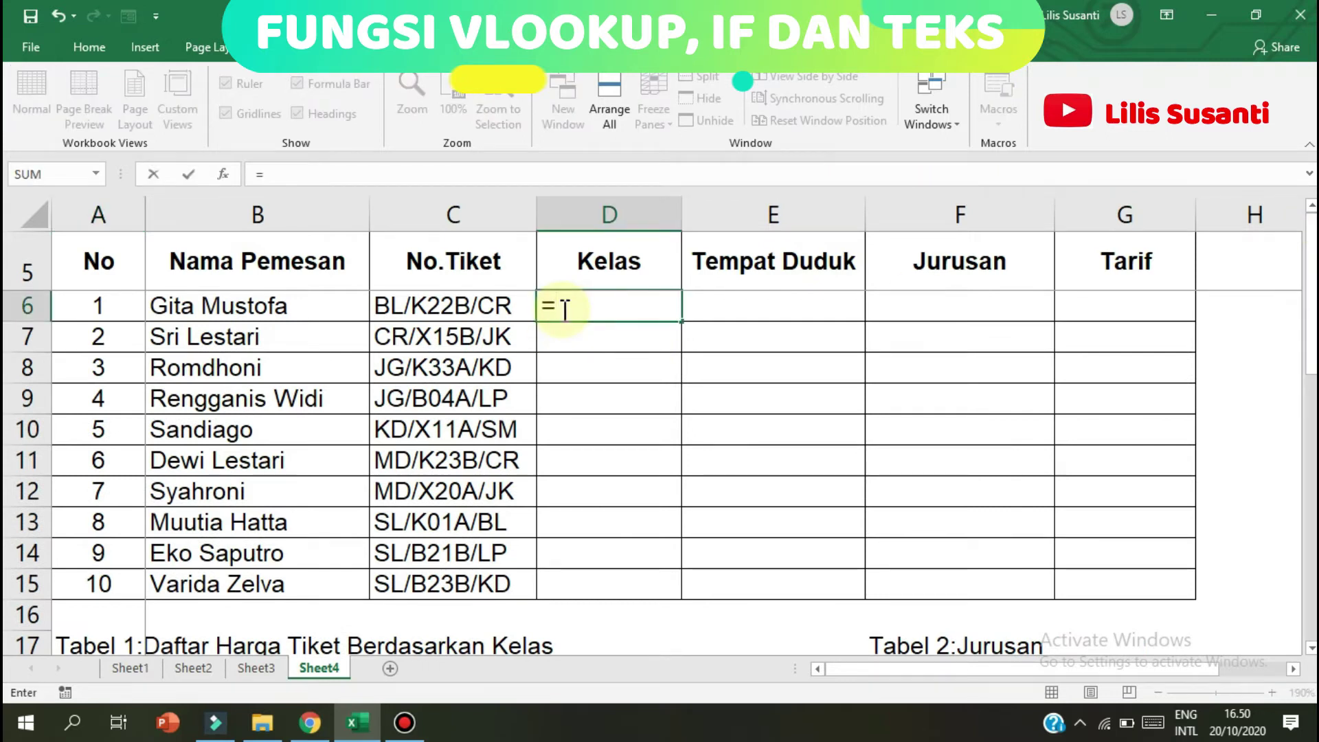
{"action": "type", "text": "if"}
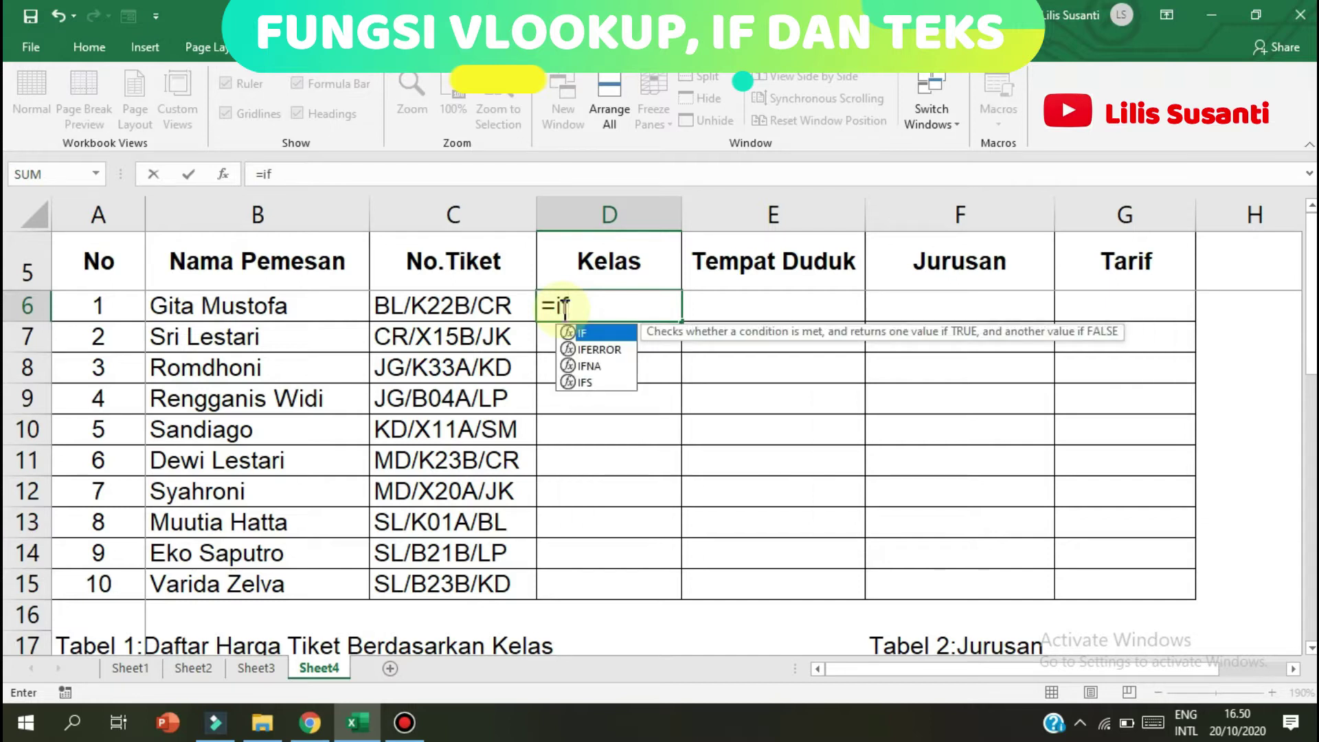
{"action": "type", "text": "("}
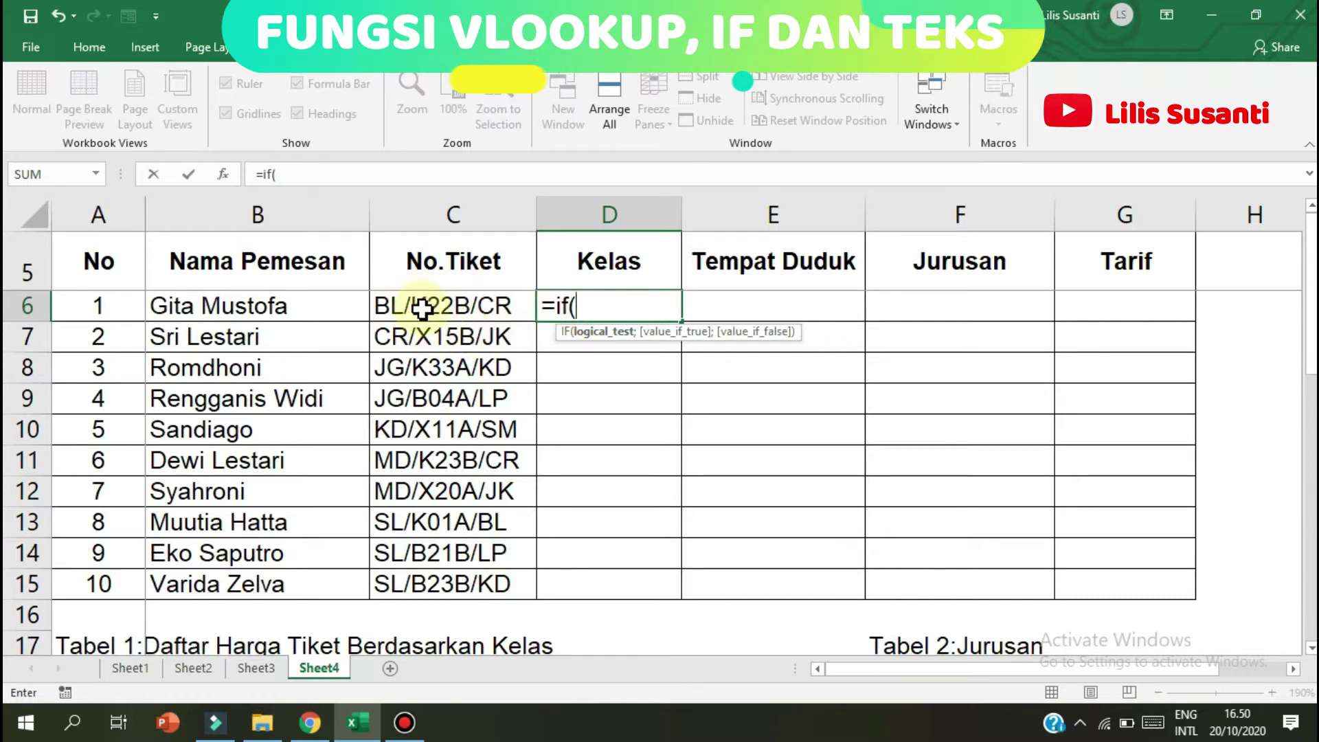
{"action": "type", "text": "mid"}
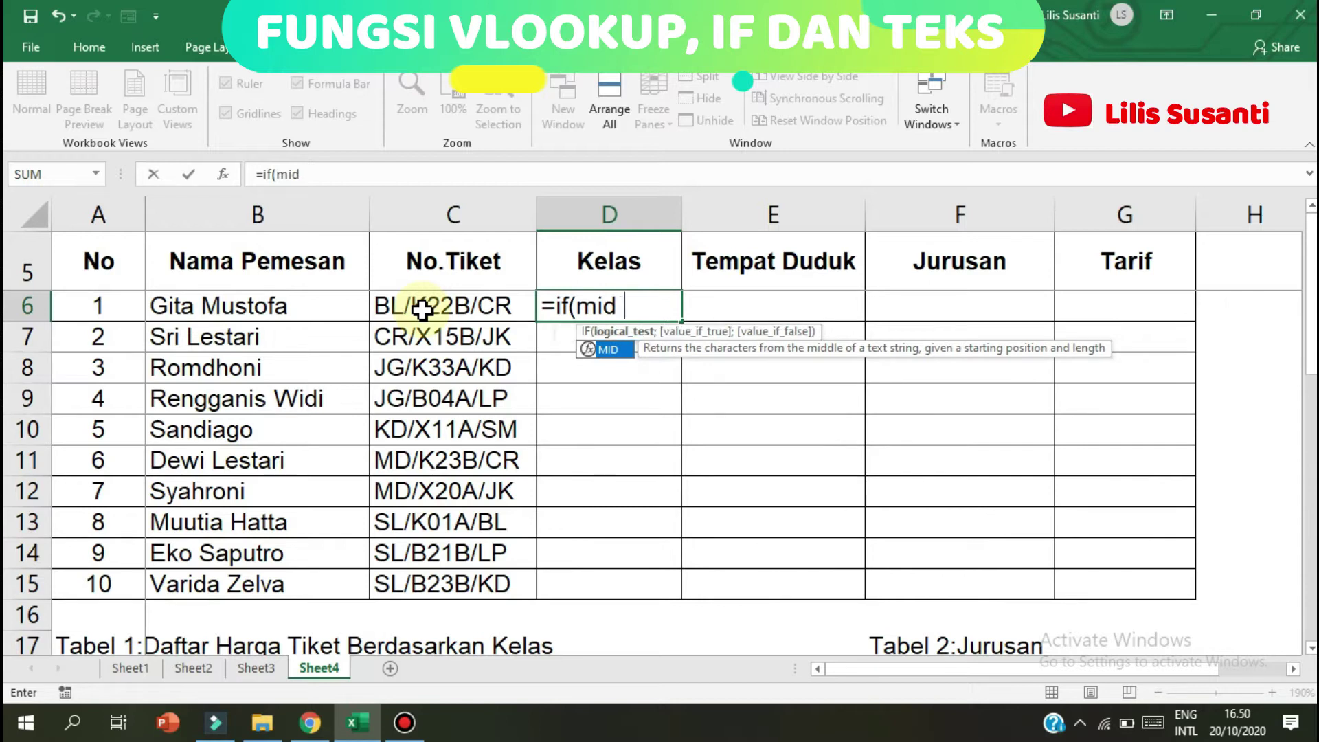
{"action": "type", "text": "("}
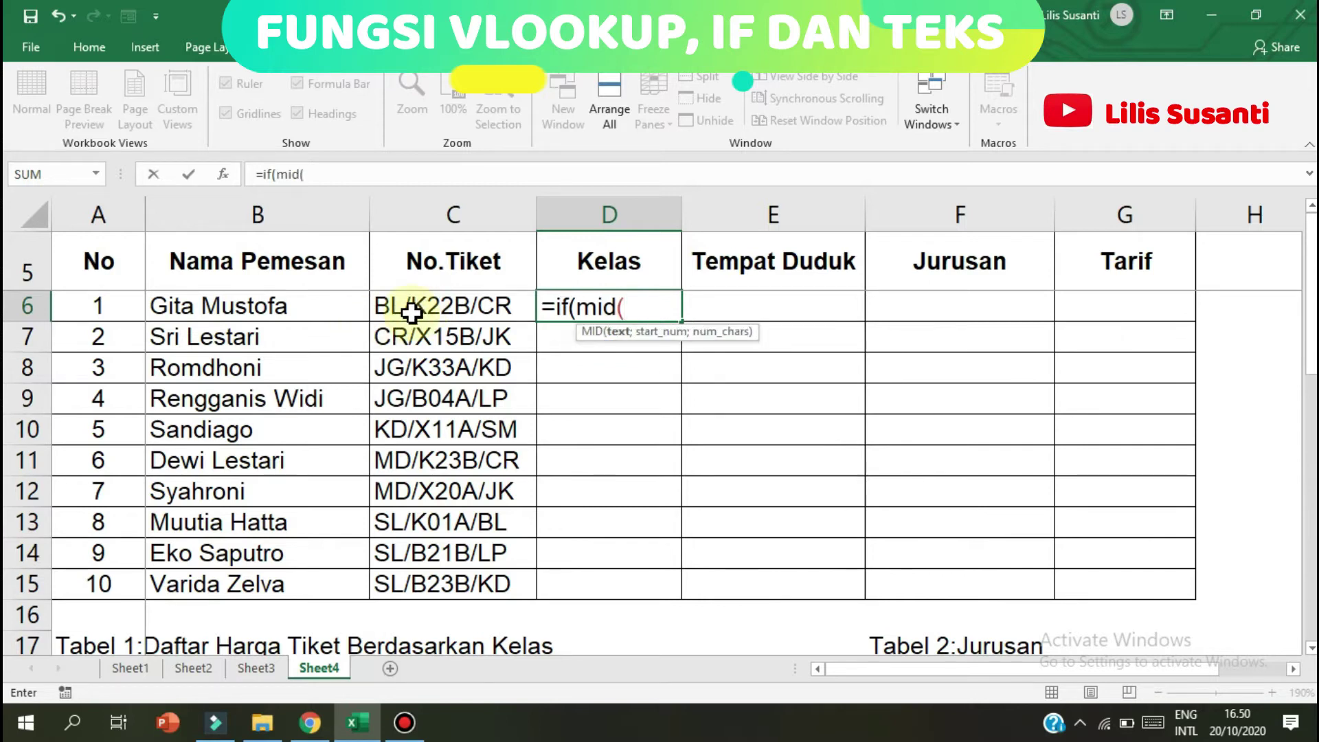
{"action": "left_click", "coordinate": [413, 312]}
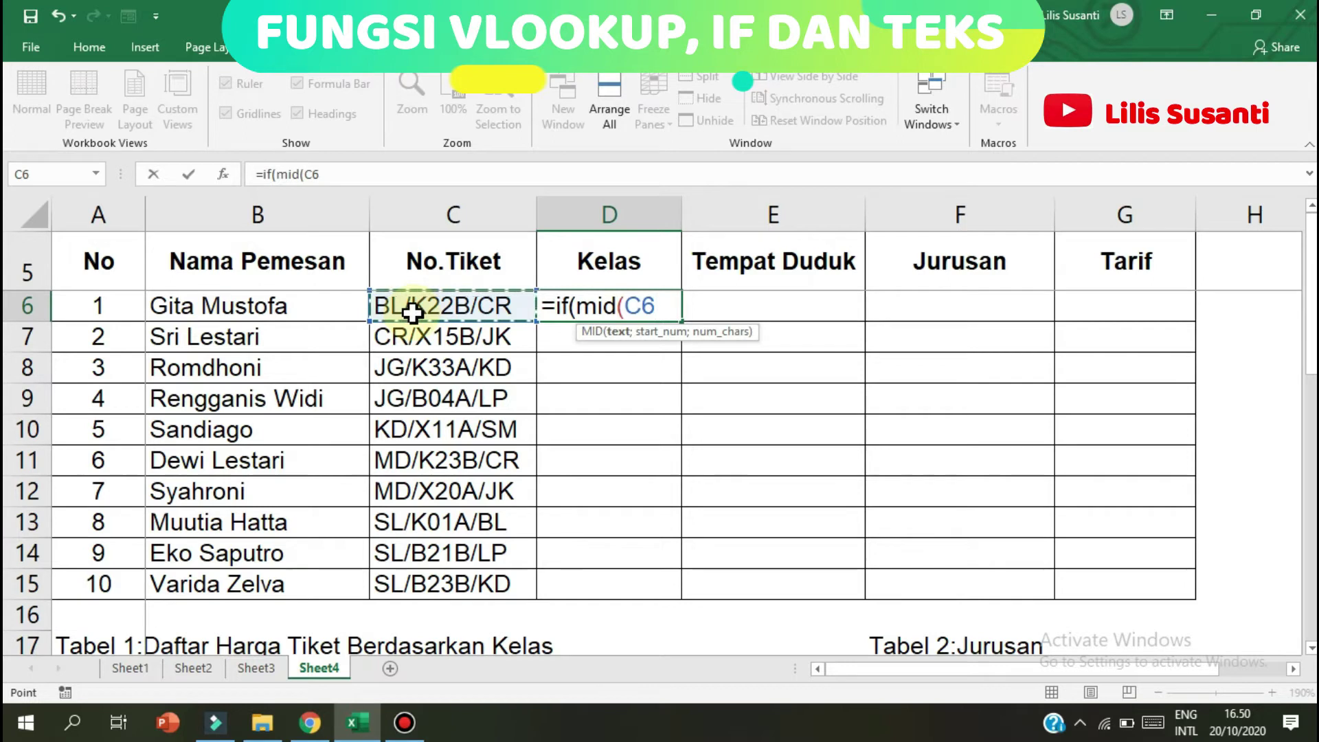
{"action": "type", "text": ";"}
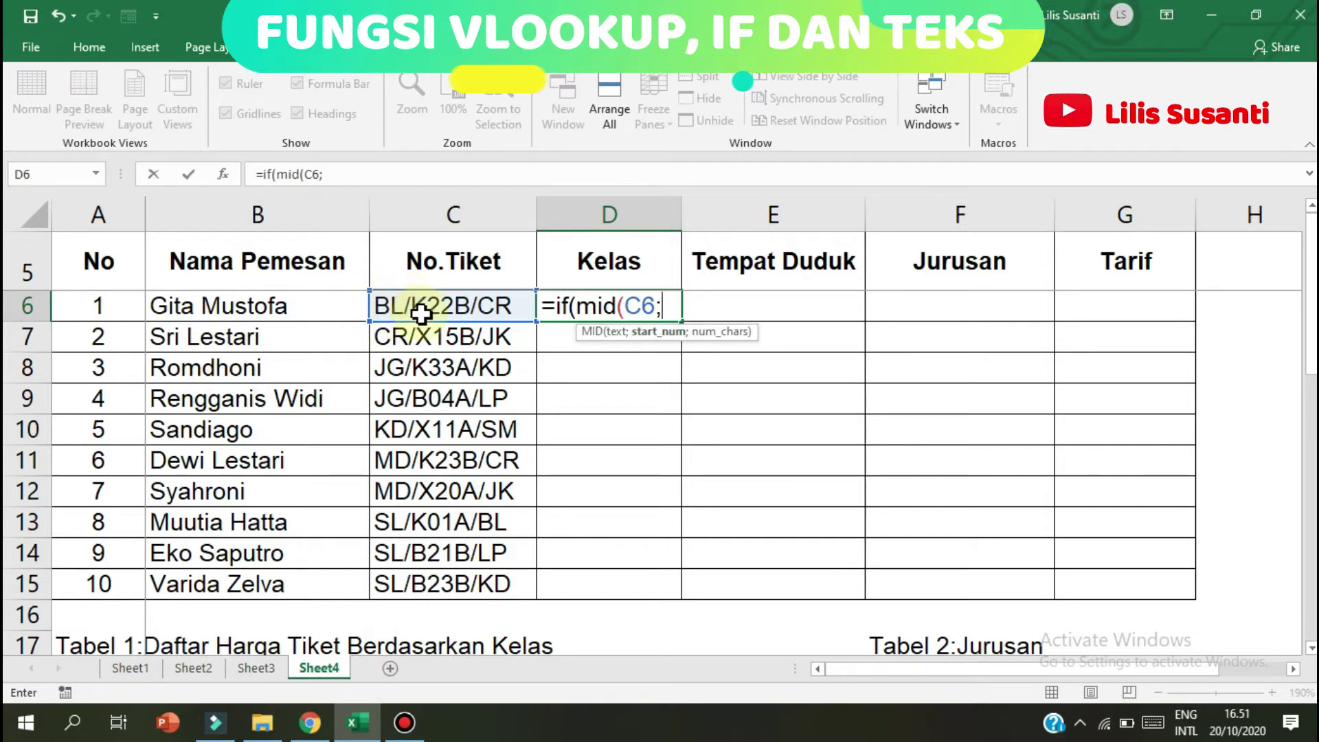
{"action": "type", "text": "4"}
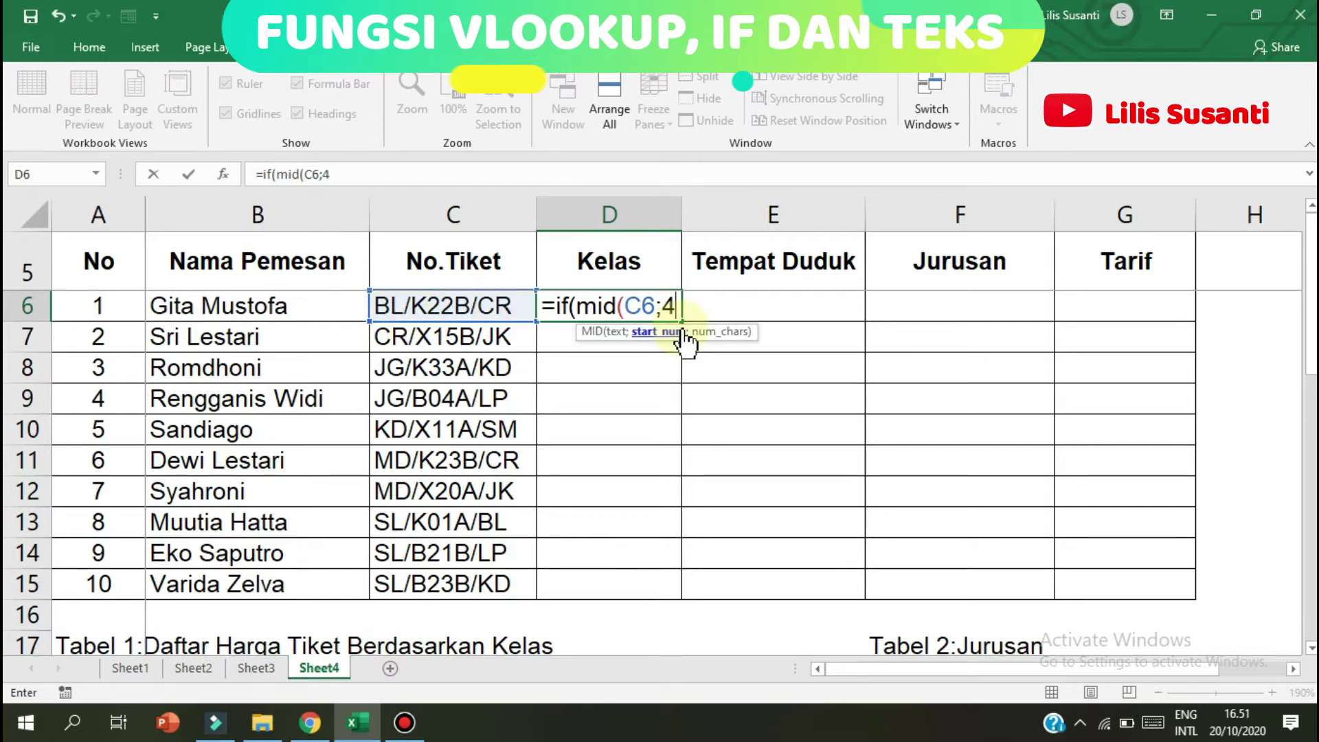
{"action": "type", "text": ";"}
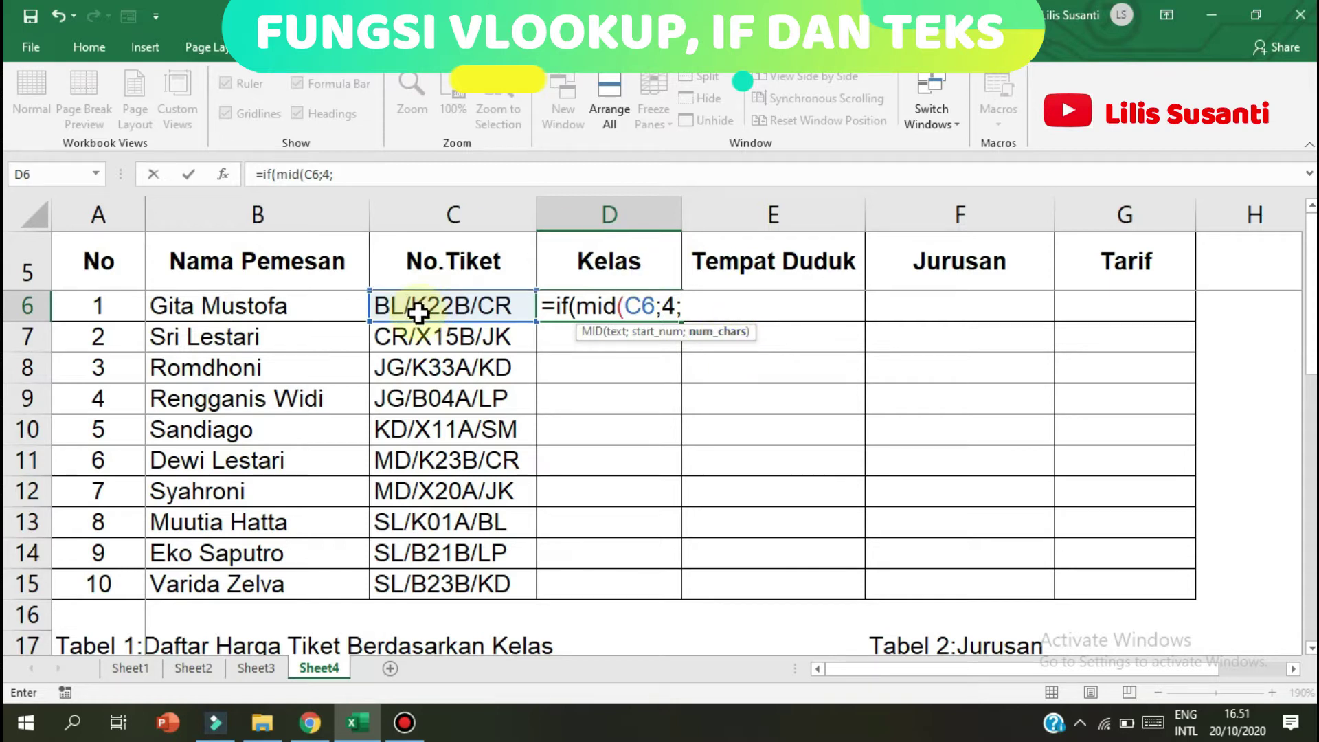
{"action": "type", "text": "1"}
{"action": "type", "text": ")"}
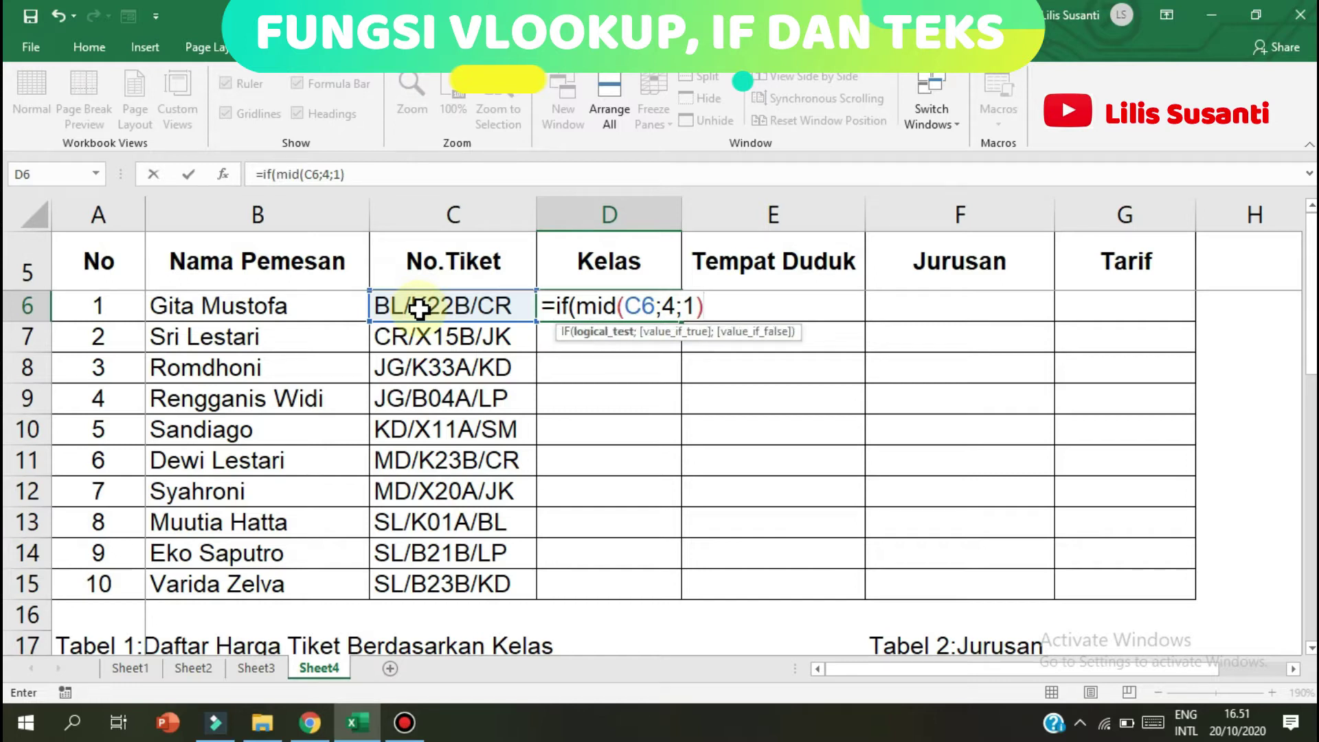
{"action": "type", "text": ";"}
- Complete the test as ="K" and add "Ekonomi" as its result
{"action": "key", "text": "BackSpace"}
{"action": "type", "text": "="}
{"action": "type", "text": "\"K"}
{"action": "type", "text": "\";"}
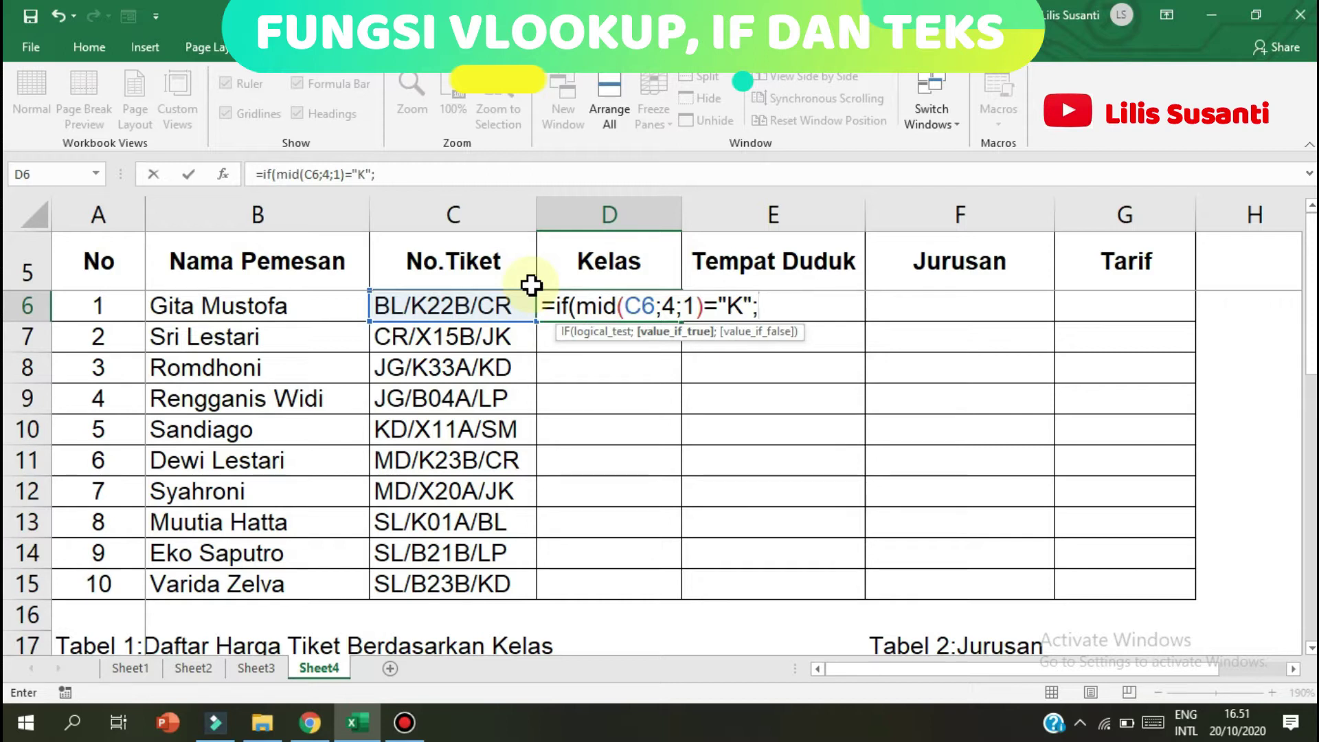
{"action": "type", "text": "Ë"}
{"action": "key", "text": "BackSpace"}
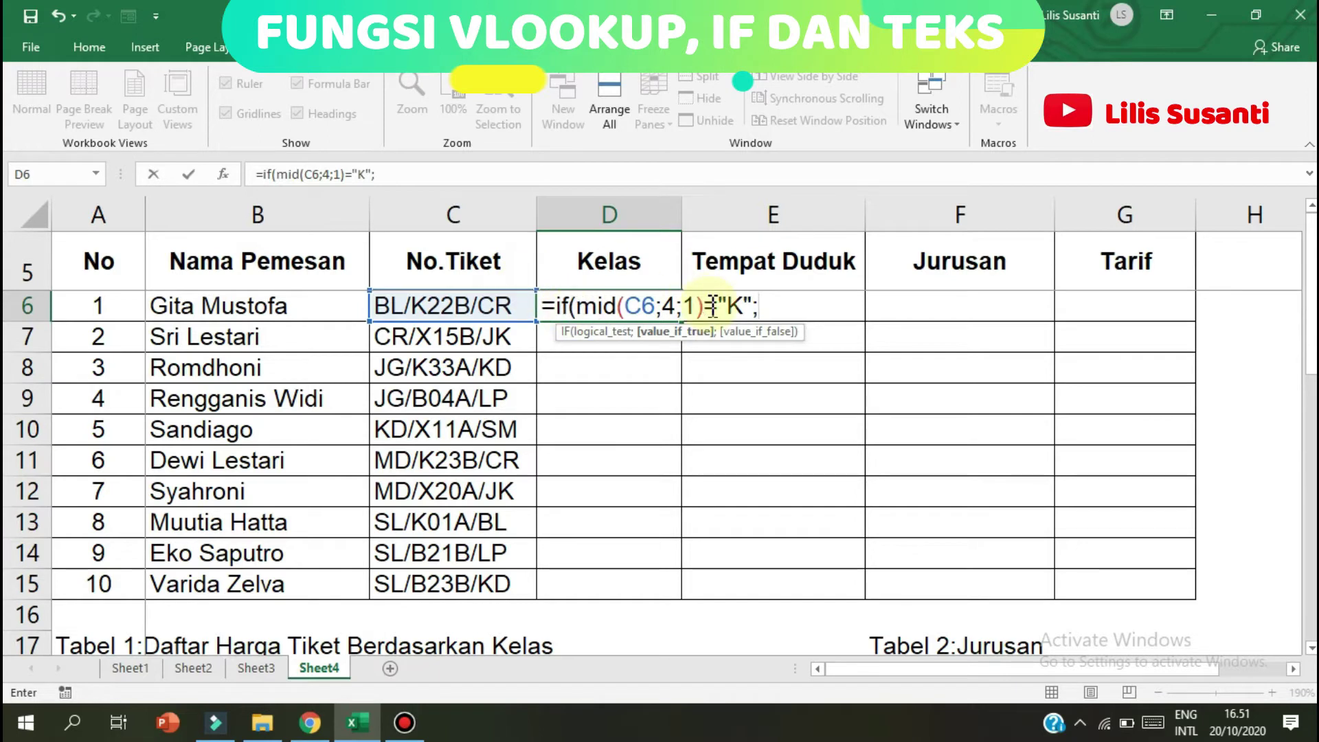
{"action": "left_click", "coordinate": [742, 309]}
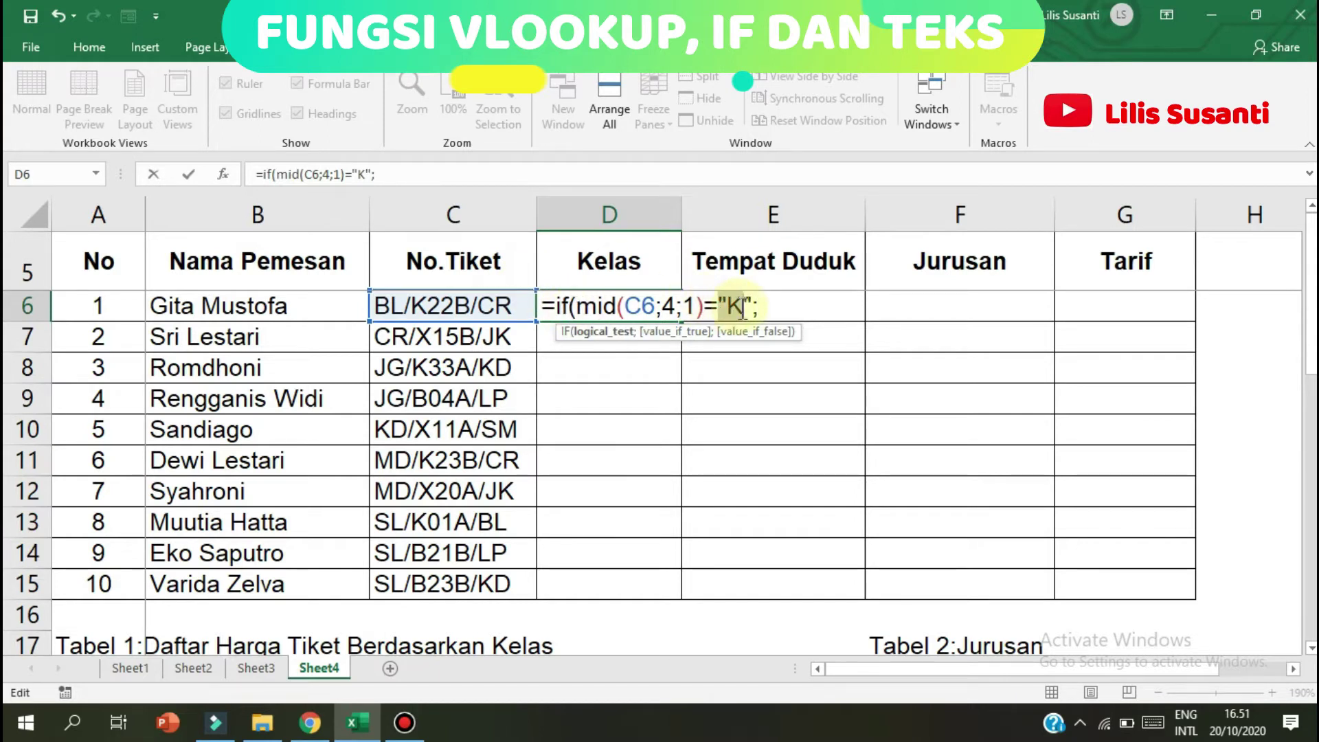
{"action": "left_click", "coordinate": [778, 310]}
{"action": "type", "text": "\"Eko"}
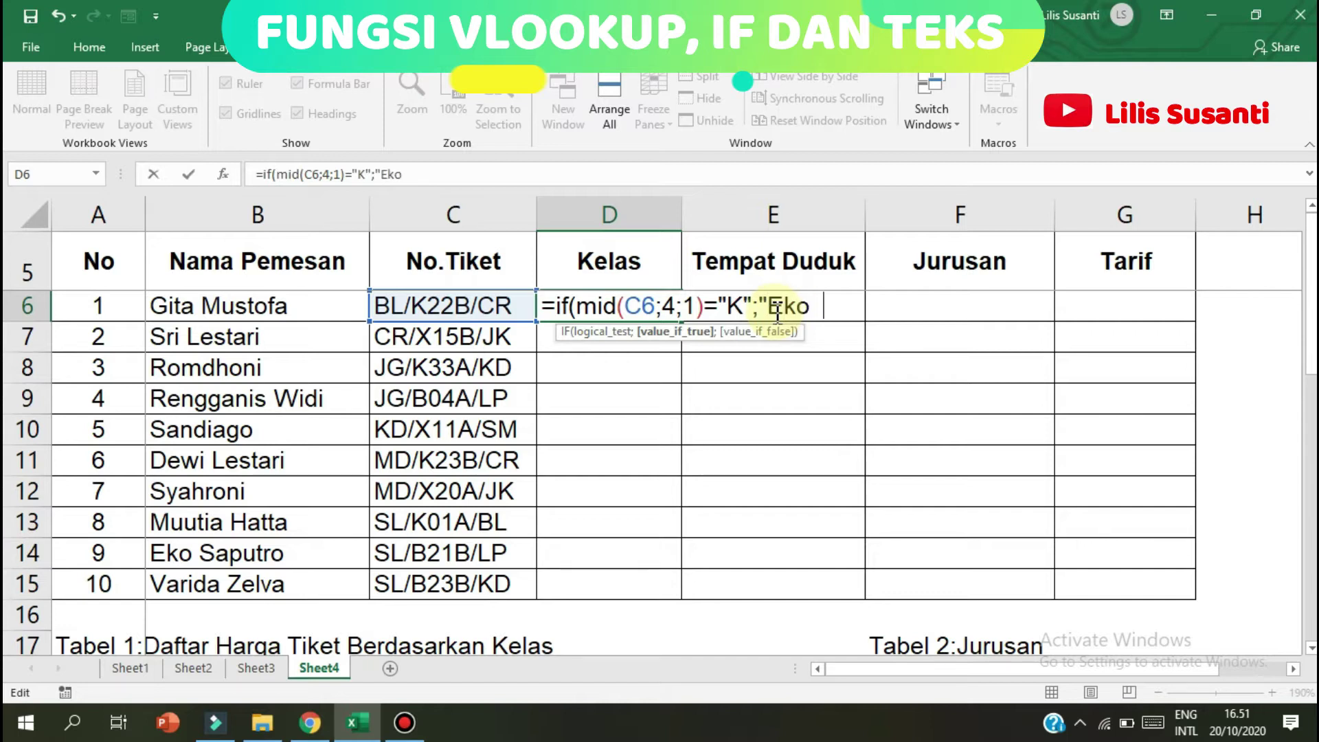
{"action": "type", "text": "nomi"}
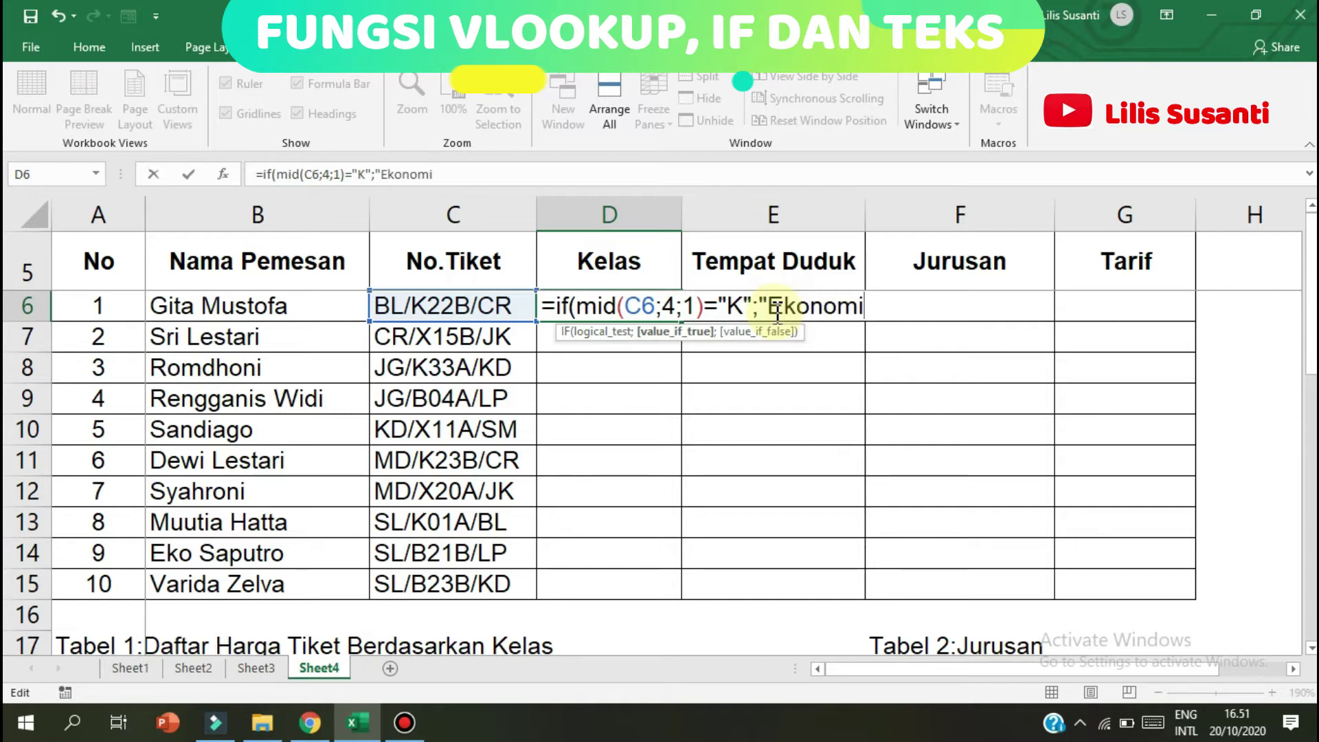
{"action": "type", "text": "\";"}
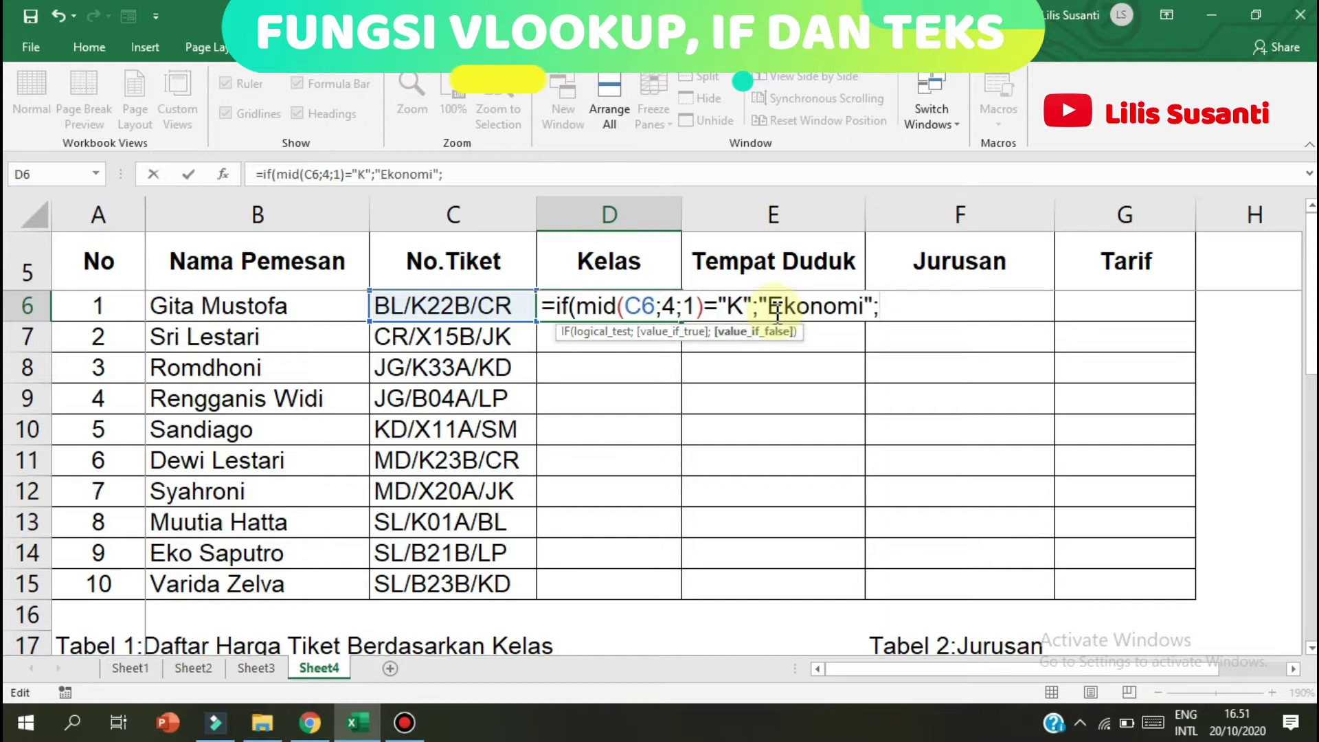
- Paste a copy of the IF(MID(C6;4;1)="K" test after "Ekonomi" and change K to B
{"action": "left_click", "coordinate": [558, 308]}
{"action": "left_click_drag", "start_coordinate": [583, 311], "coordinate": [771, 313]}
{"action": "key", "text": "ctrl+c"}
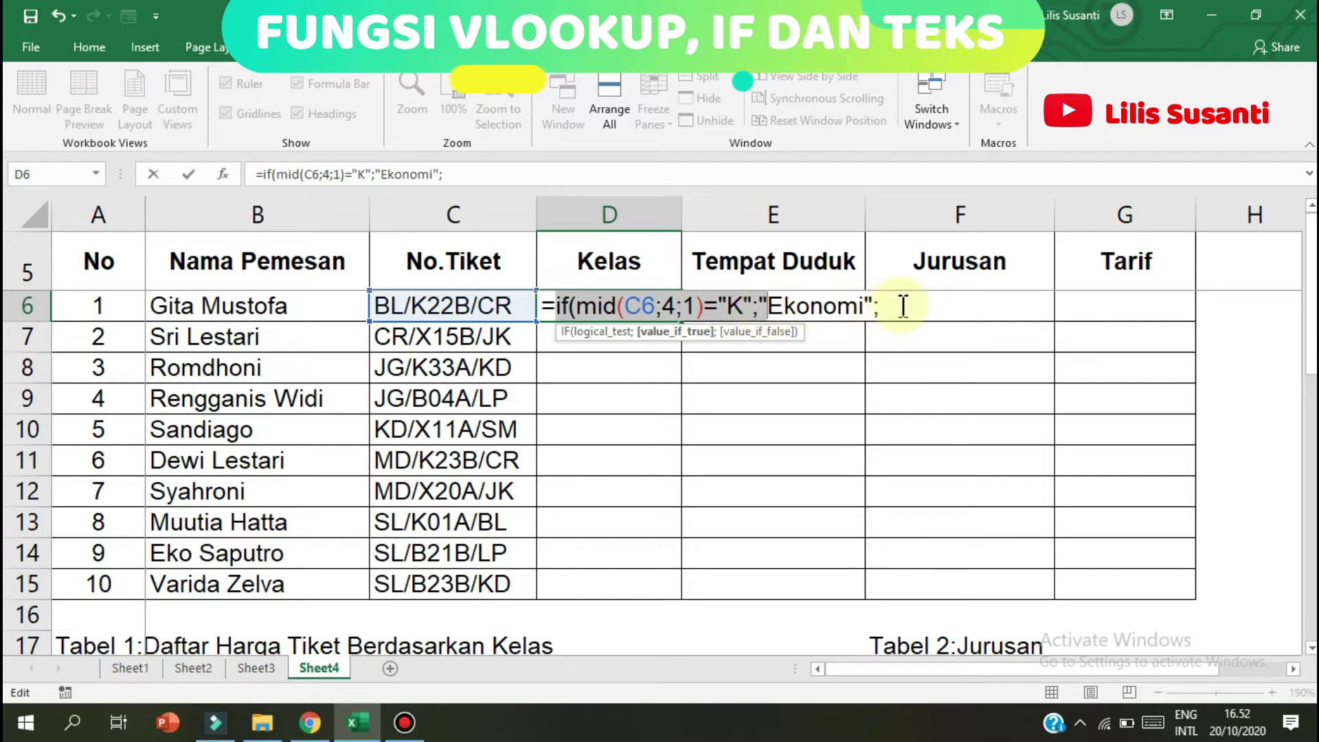
{"action": "left_click", "coordinate": [902, 306]}
{"action": "key", "text": "ctrl+v"}
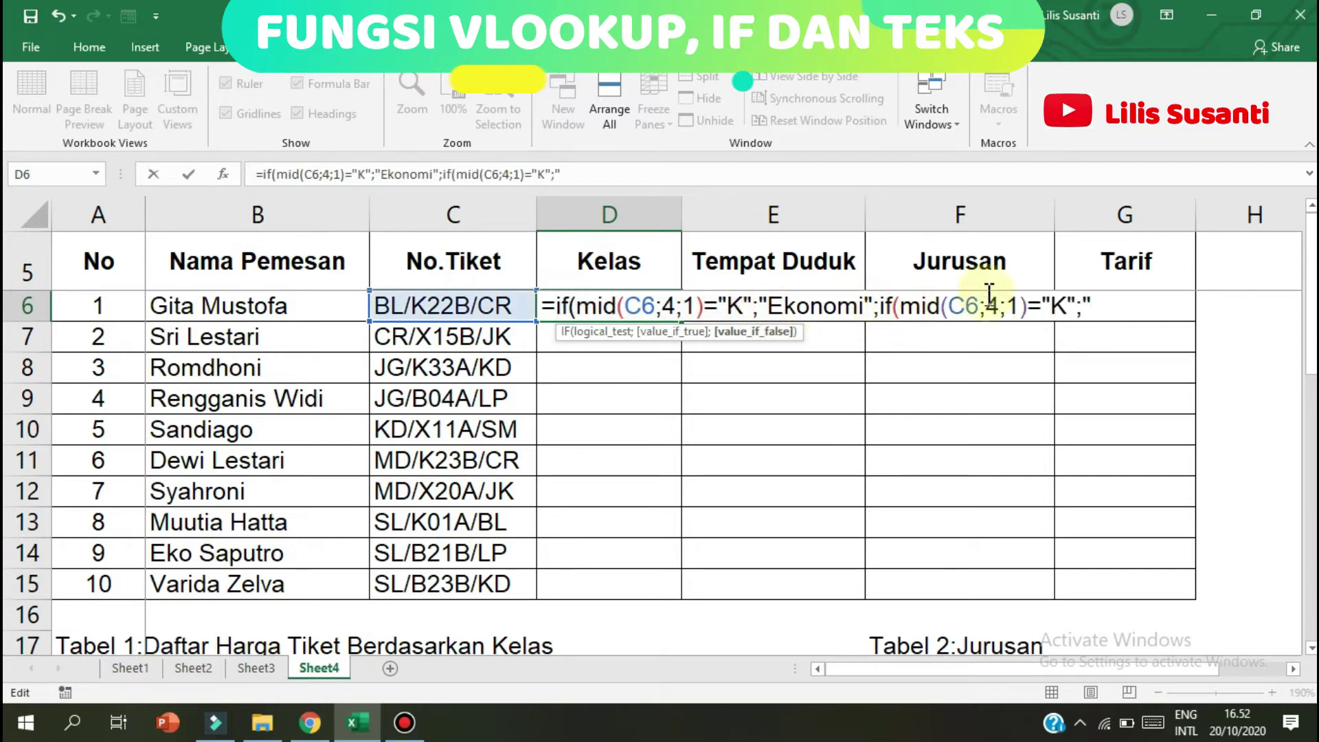
{"action": "double_click", "coordinate": [1059, 306]}
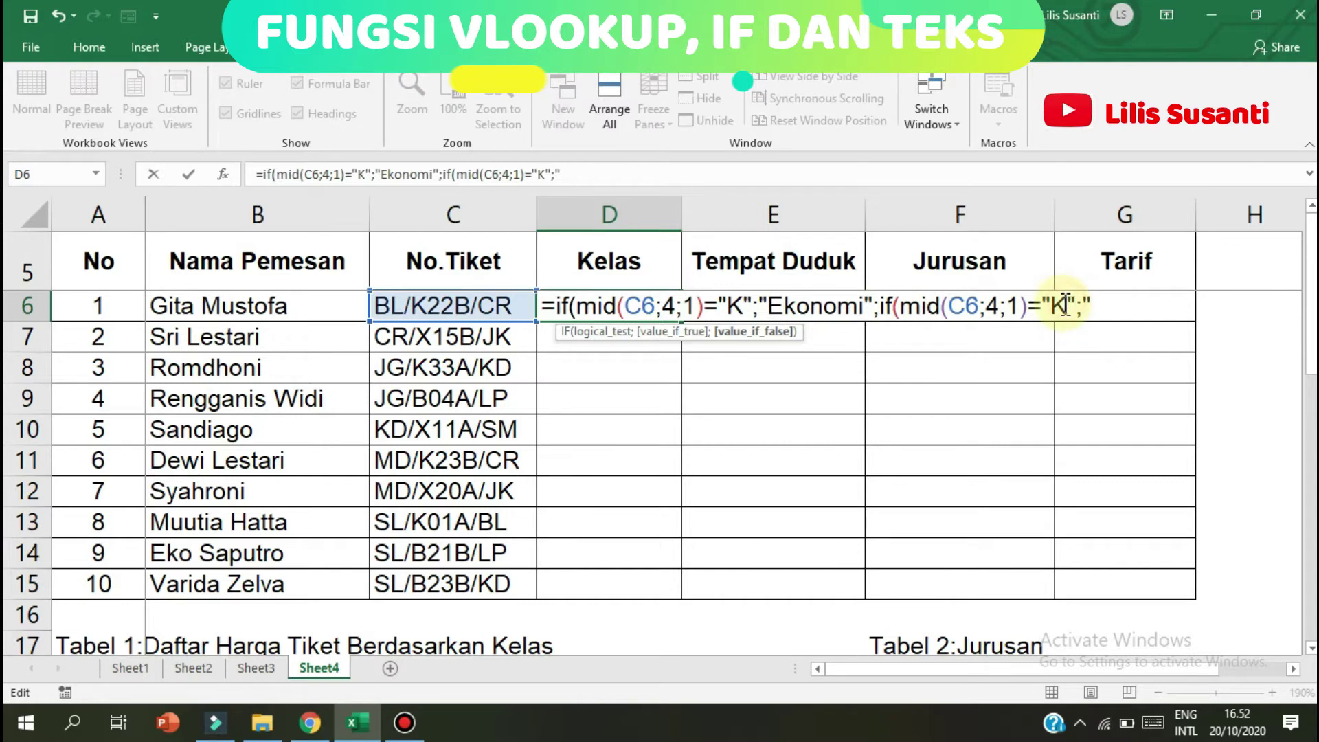
{"action": "type", "text": "B"}
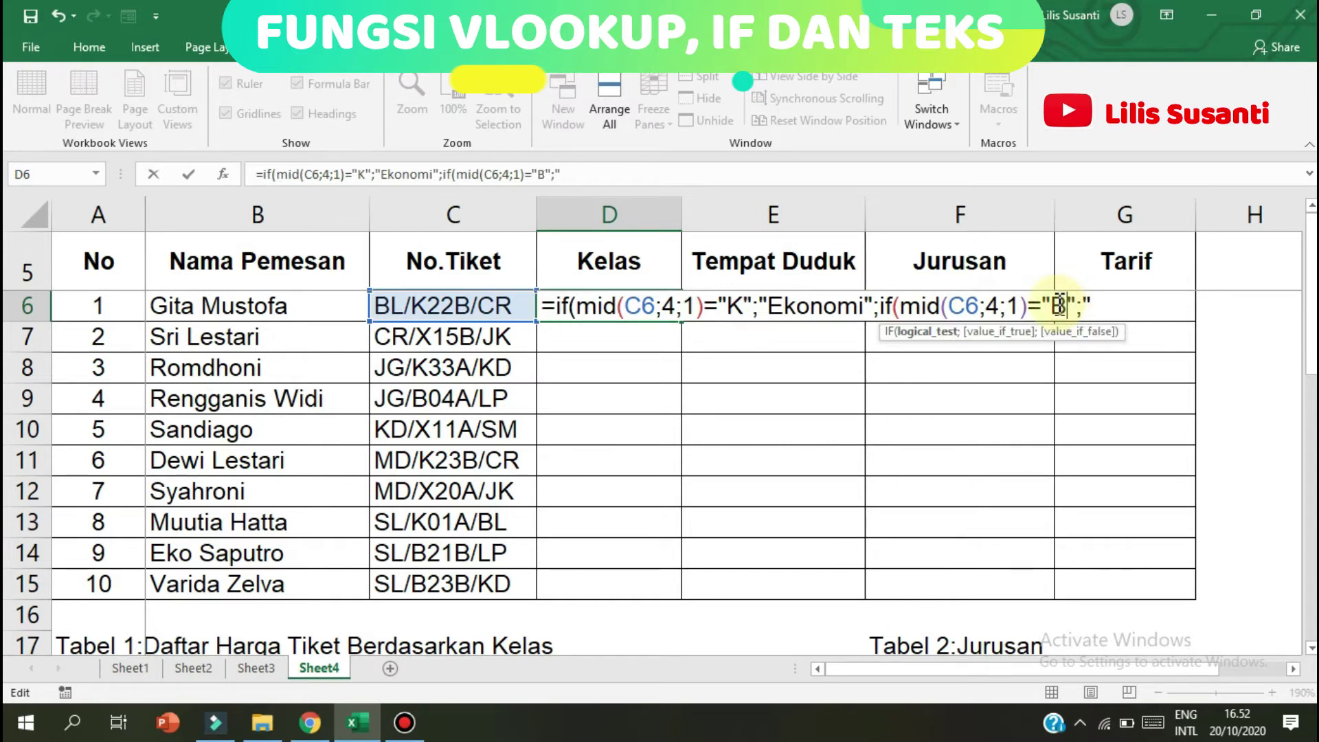
- Add "Bisnis" as the B result and select the second IF test for copying
{"action": "left_click", "coordinate": [1101, 306]}
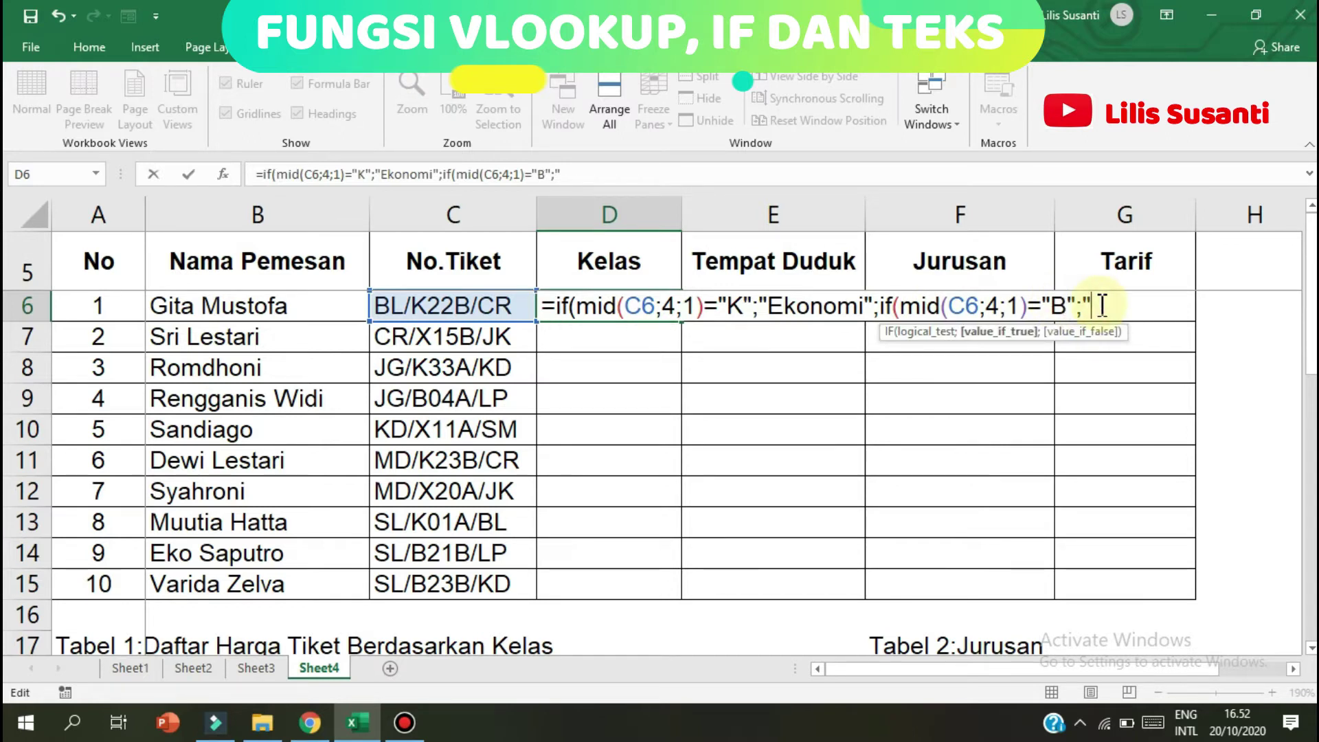
{"action": "type", "text": "B"}
{"action": "type", "text": "isni"}
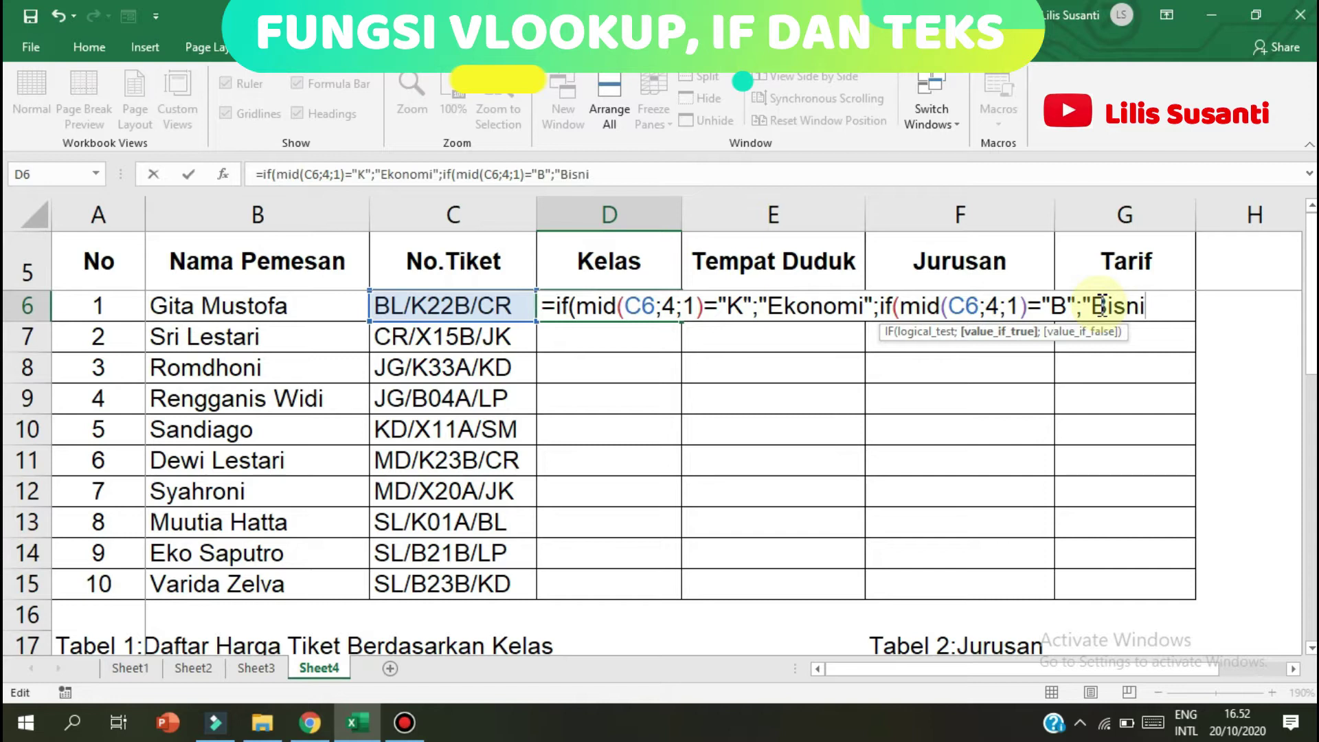
{"action": "type", "text": "s"}
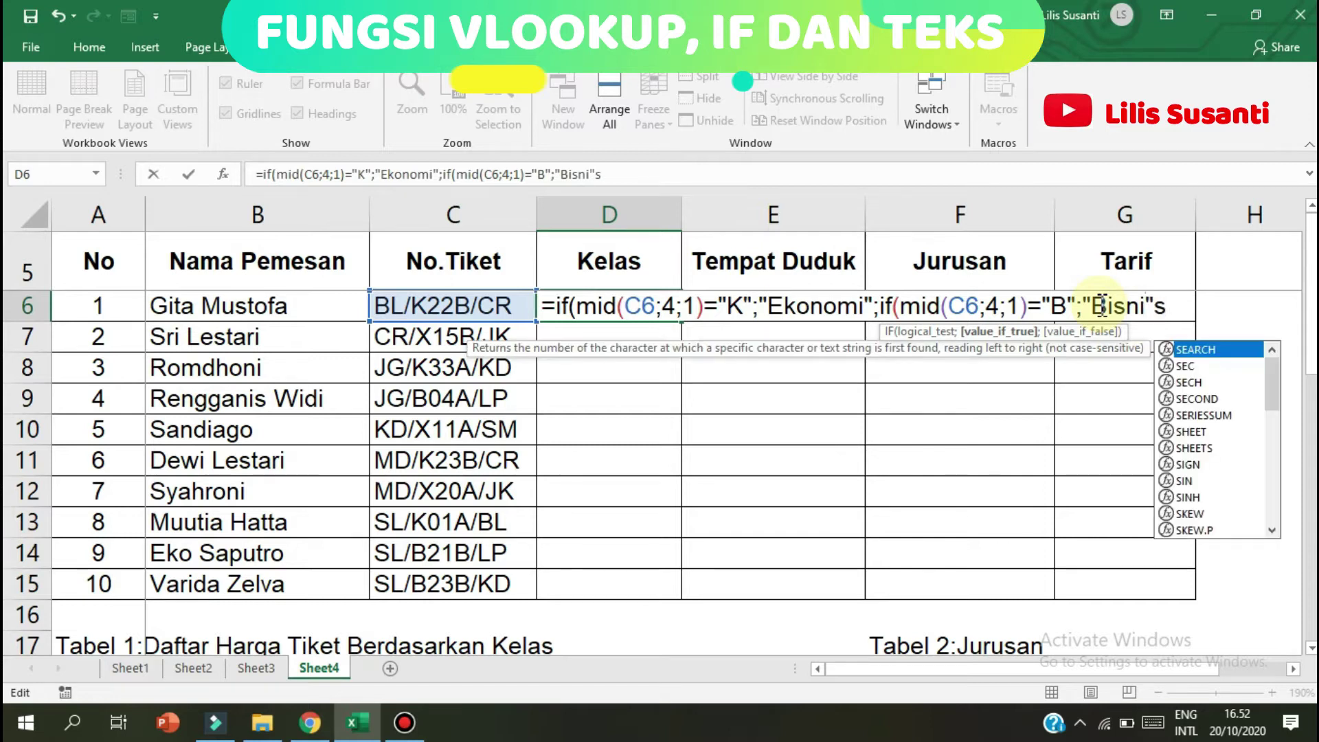
{"action": "key", "text": "BackSpace"}
{"action": "key", "text": "BackSpace"}
{"action": "type", "text": "s\";"}
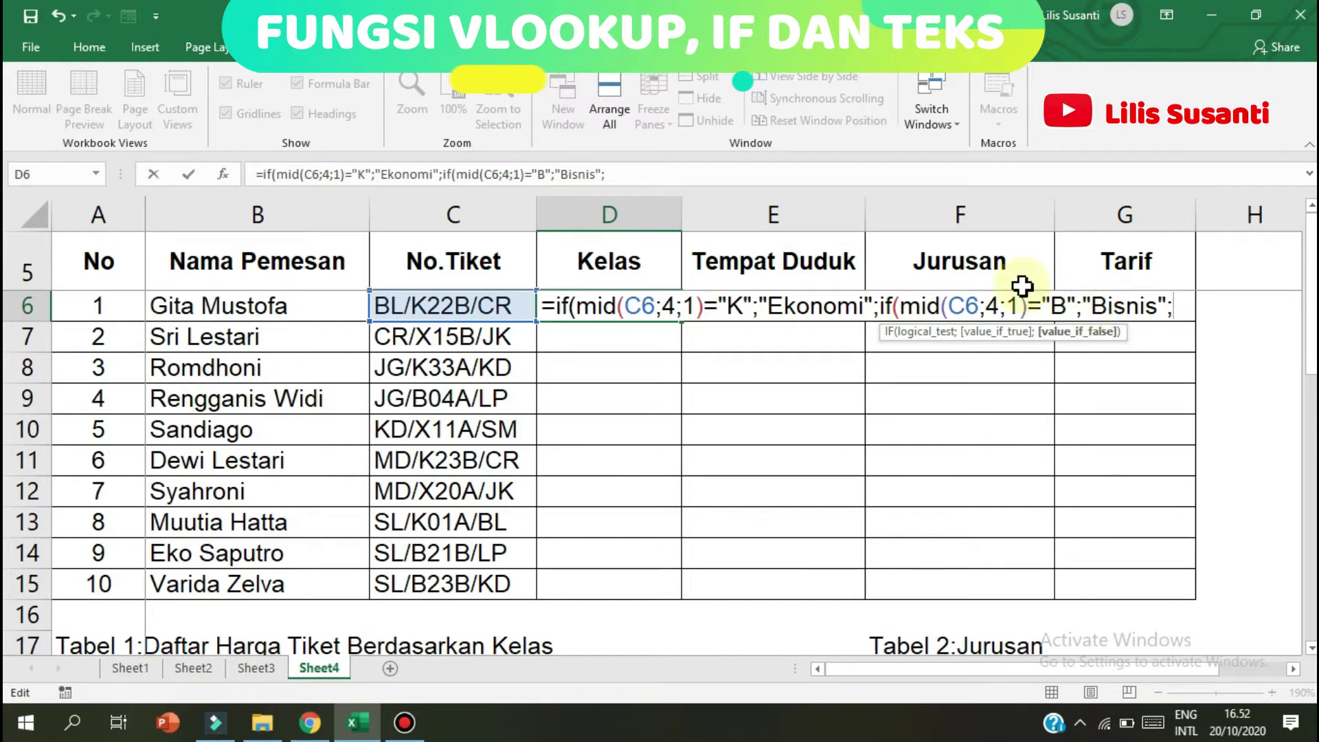
{"action": "left_click", "coordinate": [879, 309]}
{"action": "left_click_drag", "start_coordinate": [882, 309], "coordinate": [1076, 306]}
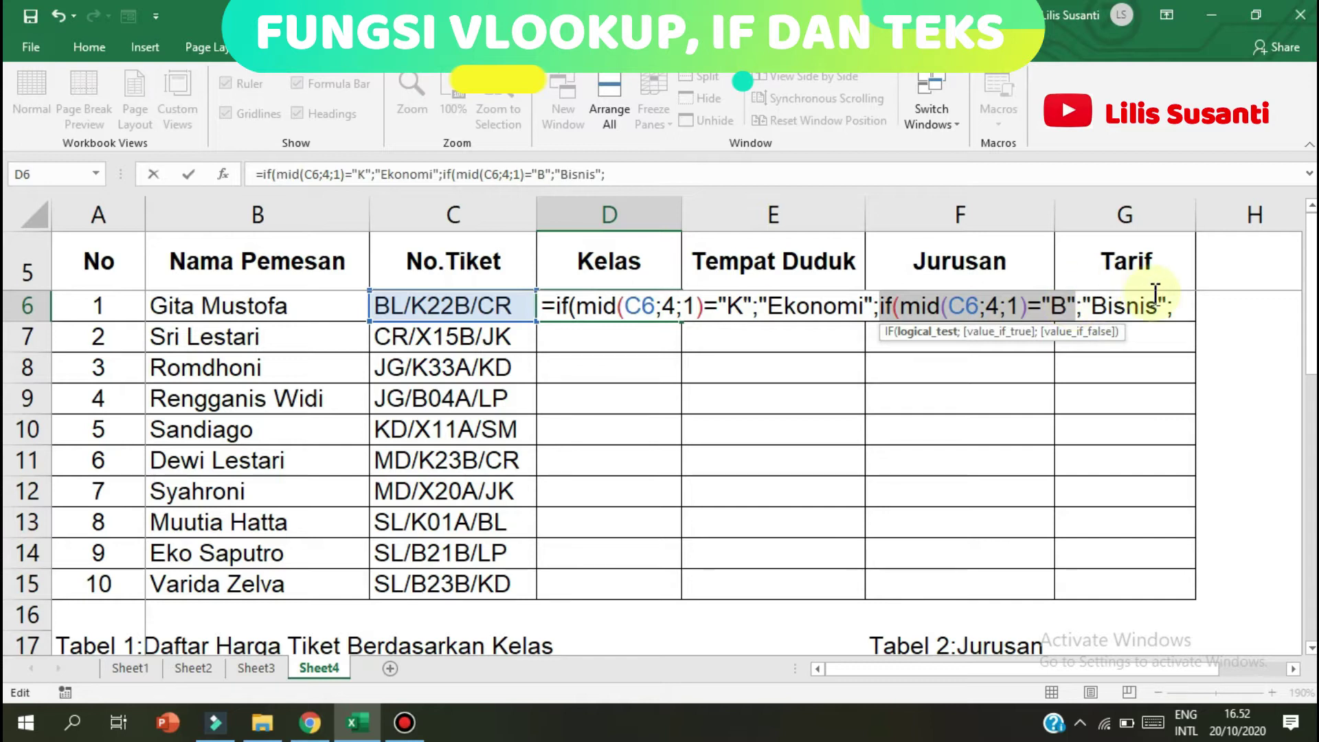
- Add a third IF test for X returning "Executive", close the parentheses and commit D6
{"action": "left_click", "coordinate": [1177, 306]}
{"action": "type", "text": "if(mid(C6;4;1)=\"B\""}
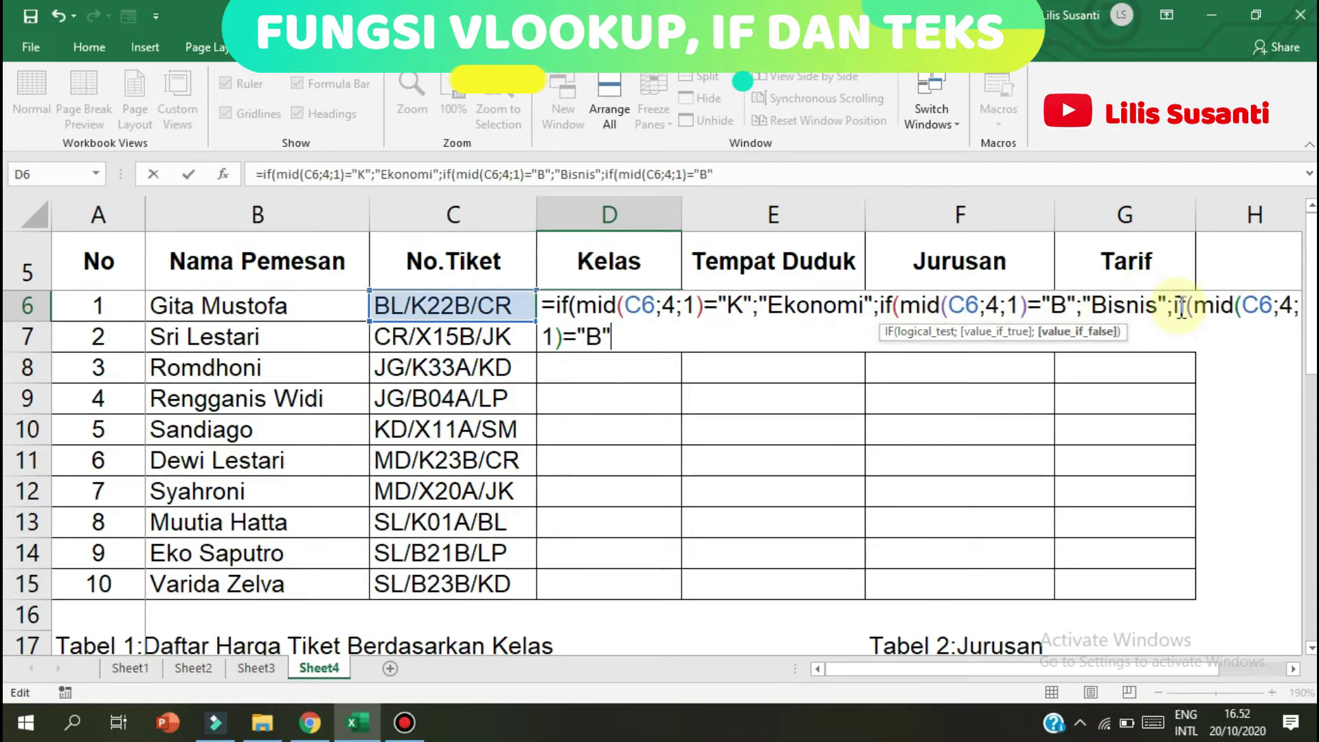
{"action": "left_click", "coordinate": [598, 337]}
{"action": "key", "text": "BackSpace"}
{"action": "type", "text": "X"}
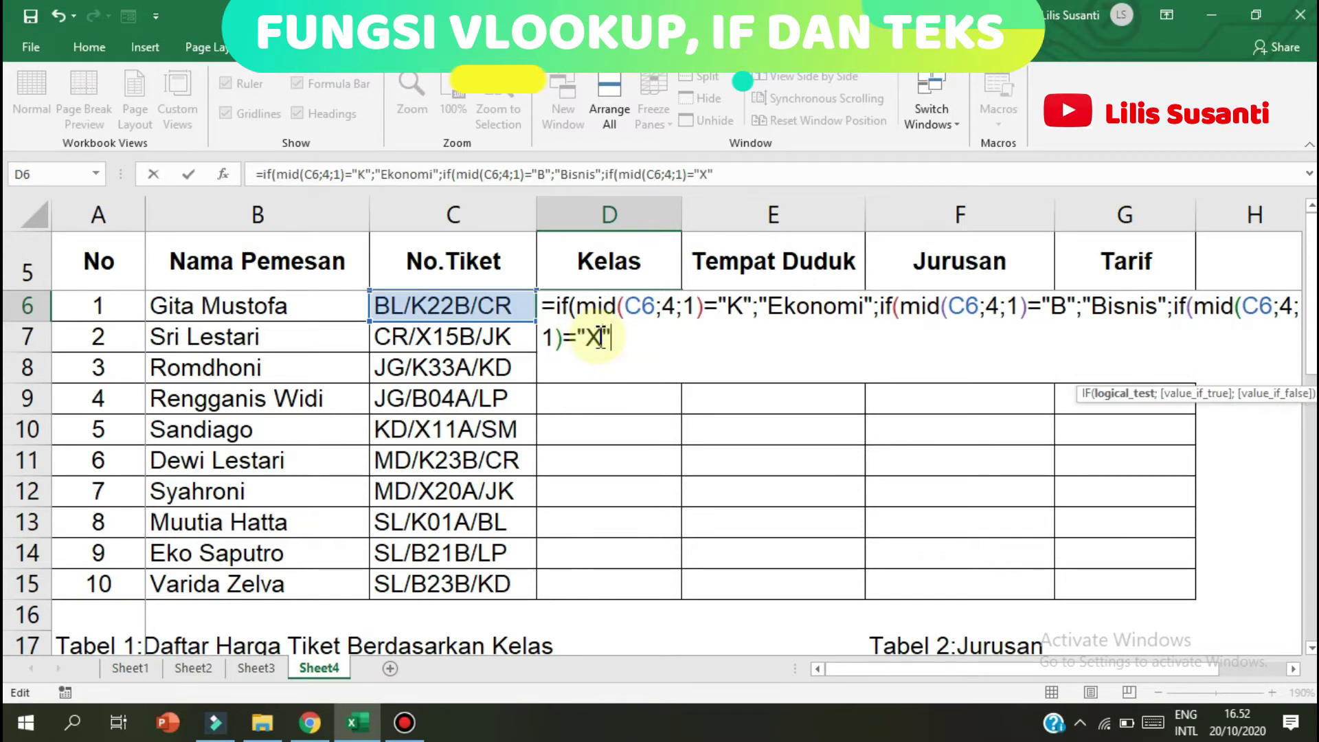
{"action": "type", "text": ";"}
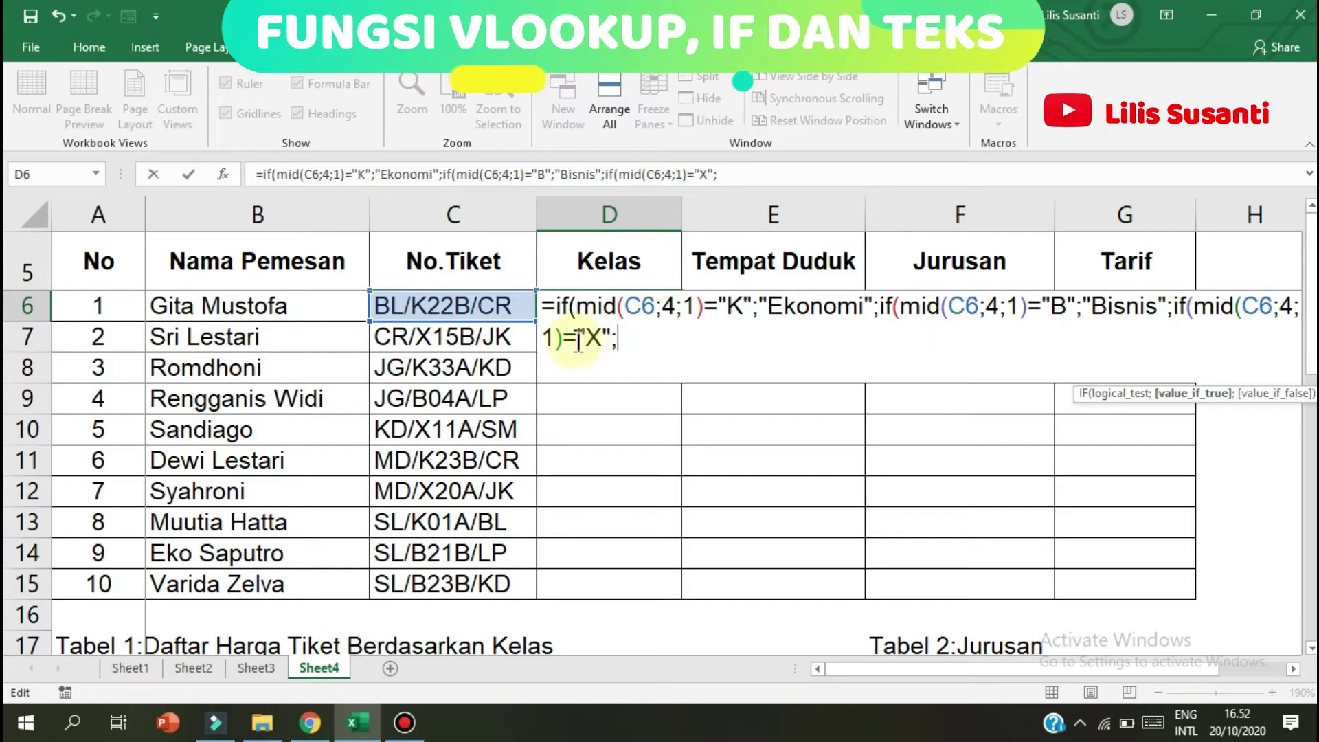
{"action": "double_click", "coordinate": [591, 338]}
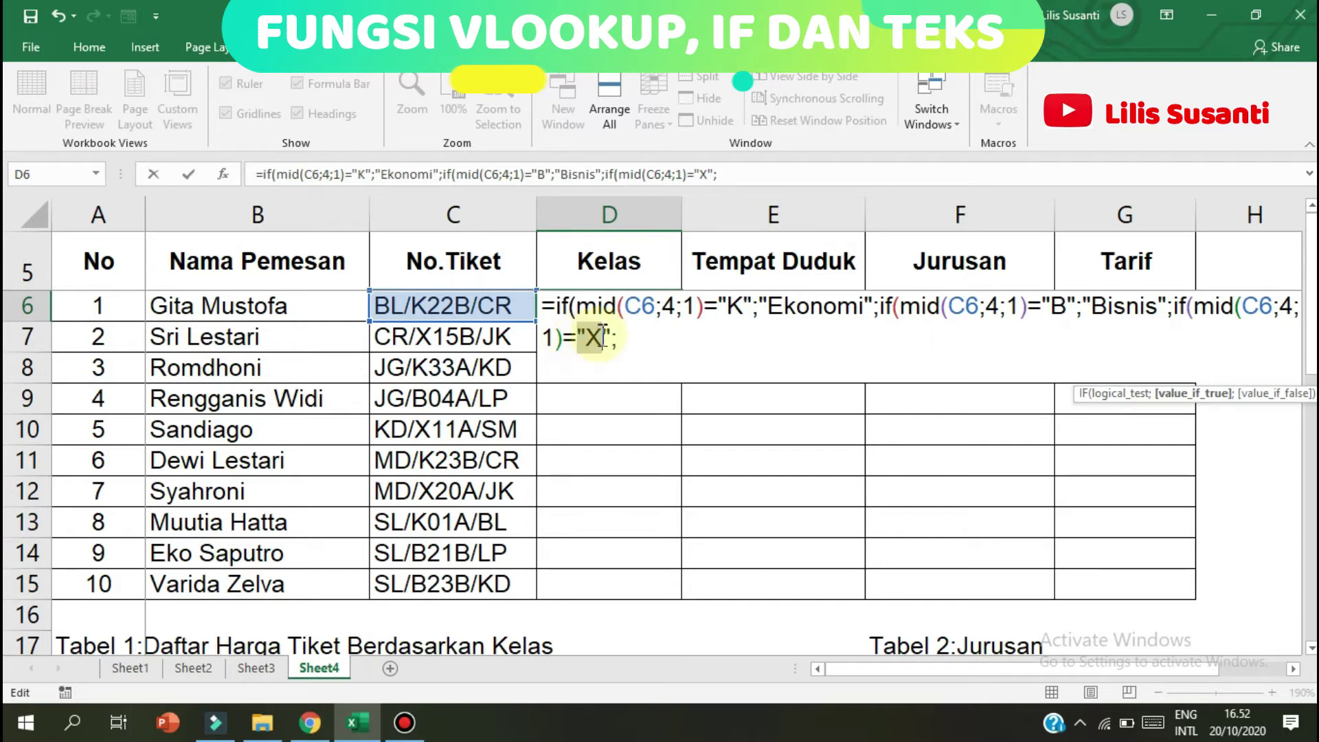
{"action": "left_click", "coordinate": [642, 347]}
{"action": "type", "text": "\"X"}
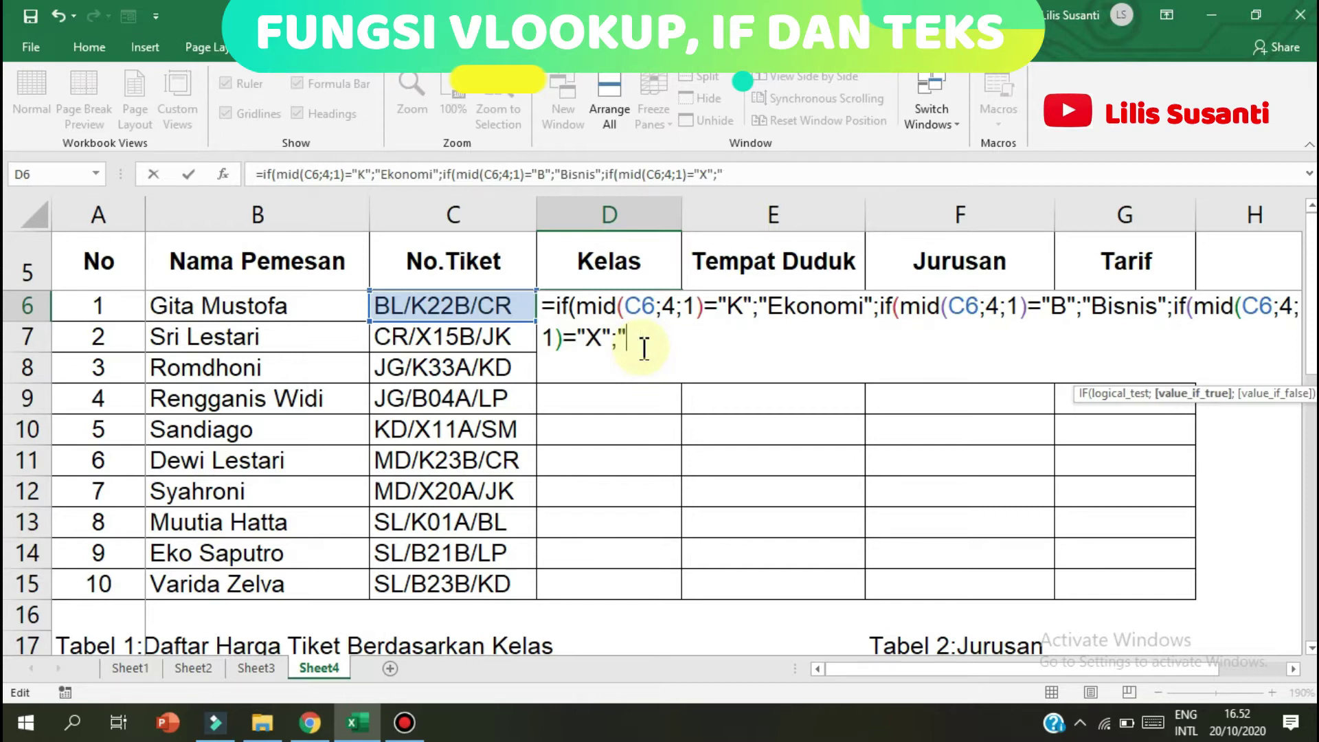
{"action": "type", "text": "xce"}
{"action": "type", "text": "cuti"}
{"action": "type", "text": "ve"}
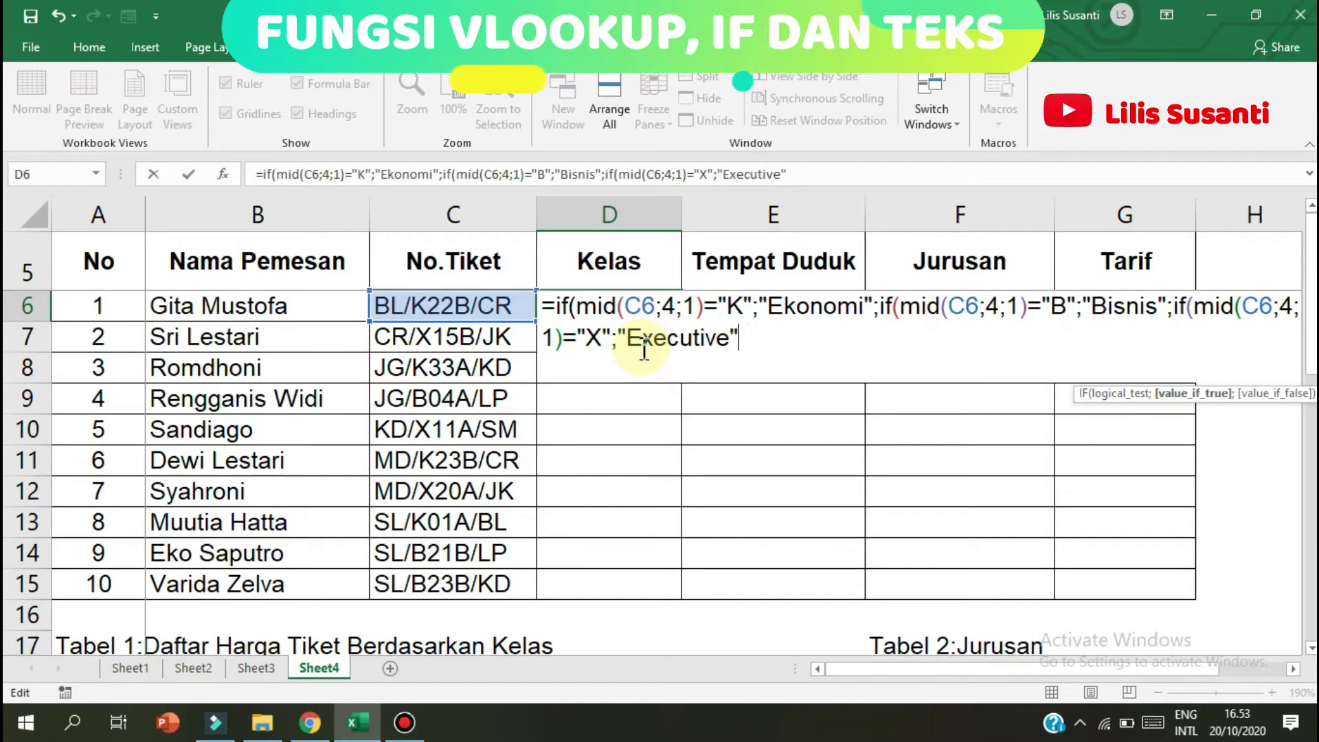
{"action": "type", "text": ")"}
{"action": "key", "text": "Return"}
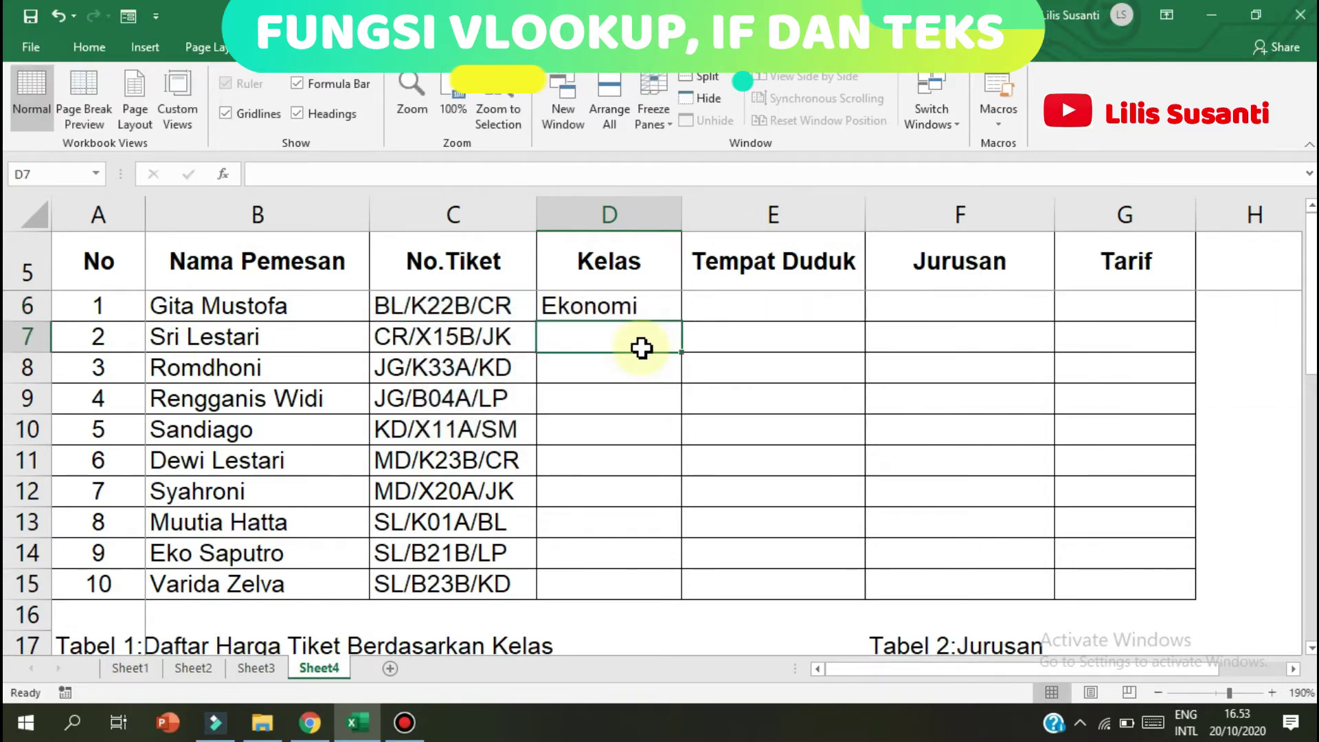
{"action": "left_click", "coordinate": [620, 300]}
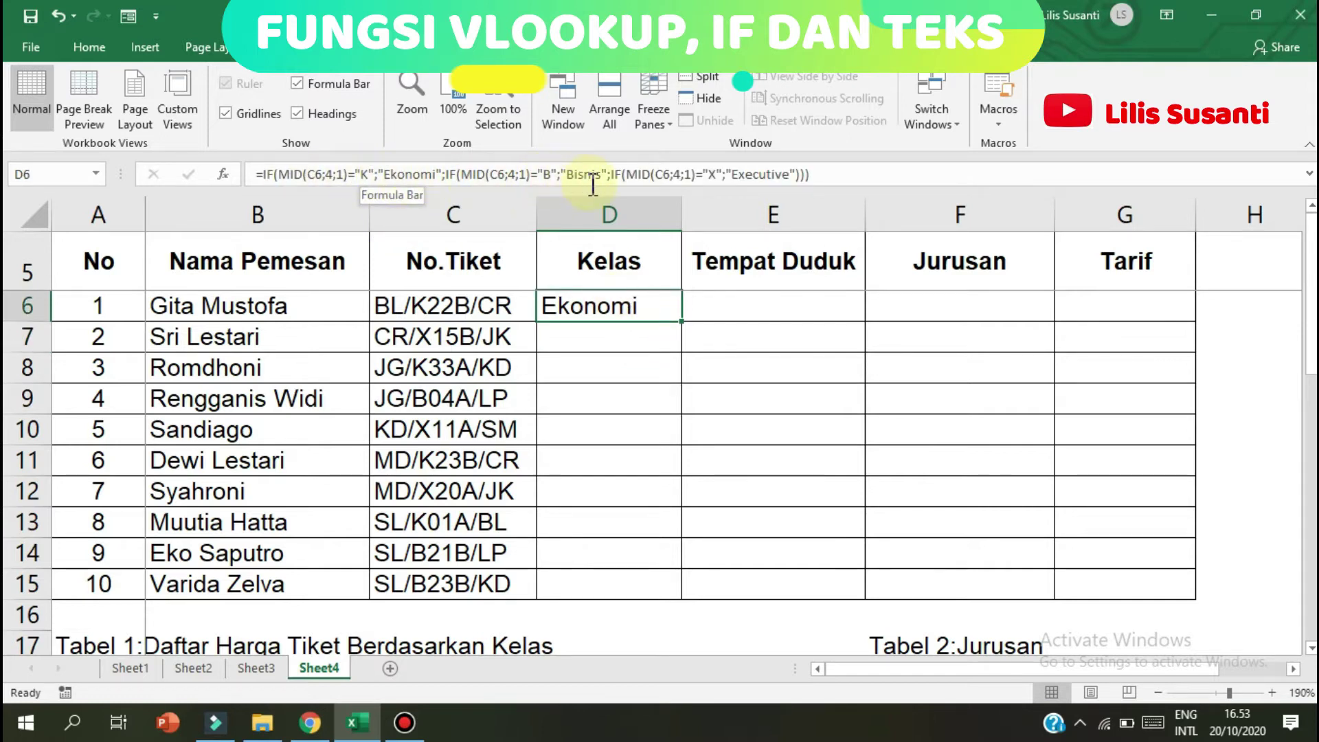
- Fill D6's Kelas formula down to D15 and check the copy in D7
{"action": "mouse_move", "coordinate": [683, 322]}
{"action": "left_mouse_down"}
{"action": "mouse_move", "coordinate": [671, 584]}
{"action": "mouse_move", "coordinate": [685, 589]}
{"action": "left_mouse_up"}
{"action": "left_click", "coordinate": [665, 307]}
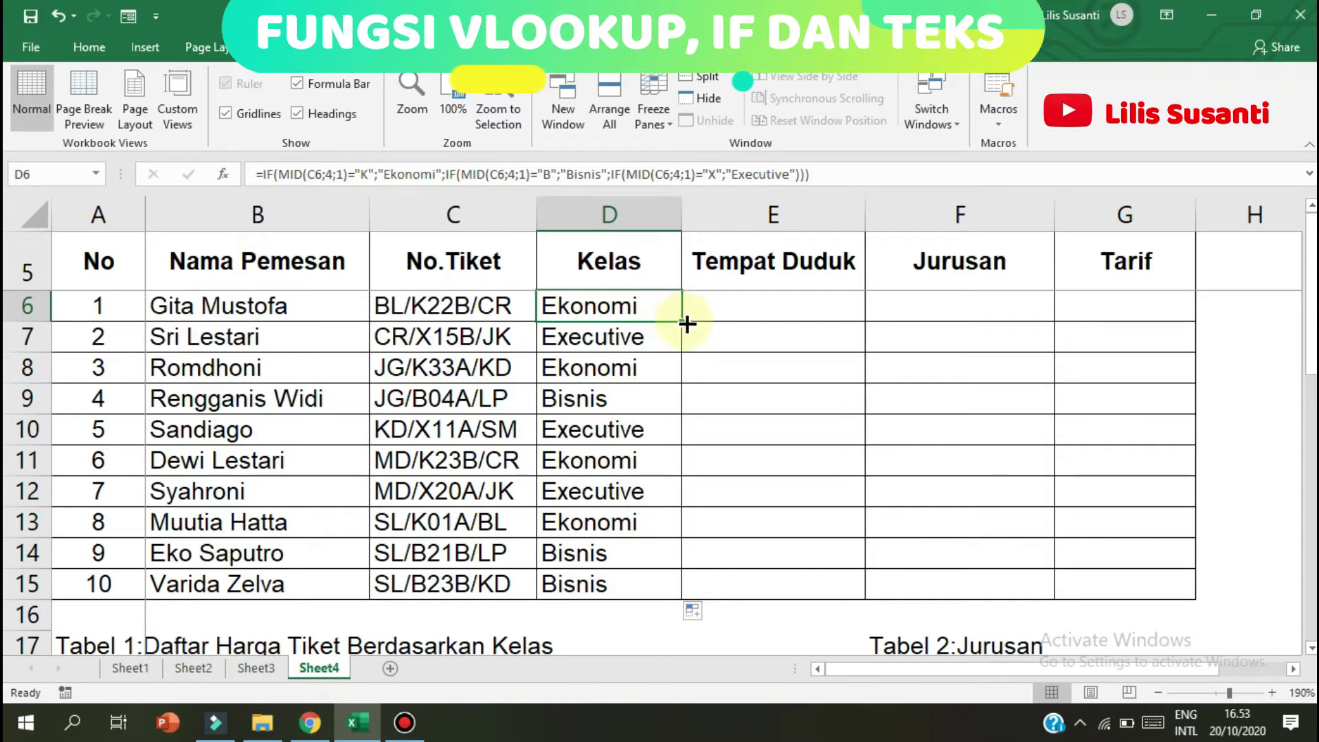
{"action": "left_click_drag", "start_coordinate": [684, 323], "coordinate": [670, 589]}
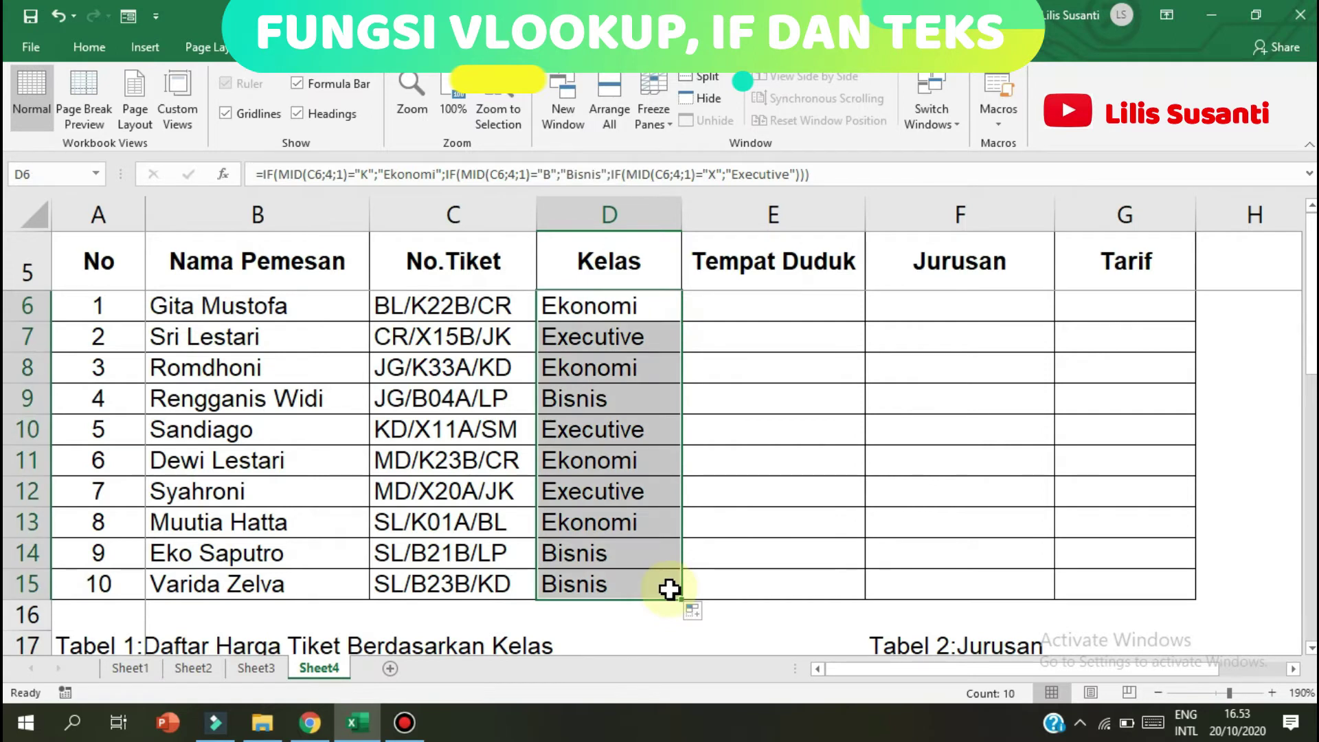
{"action": "left_click", "coordinate": [604, 336]}
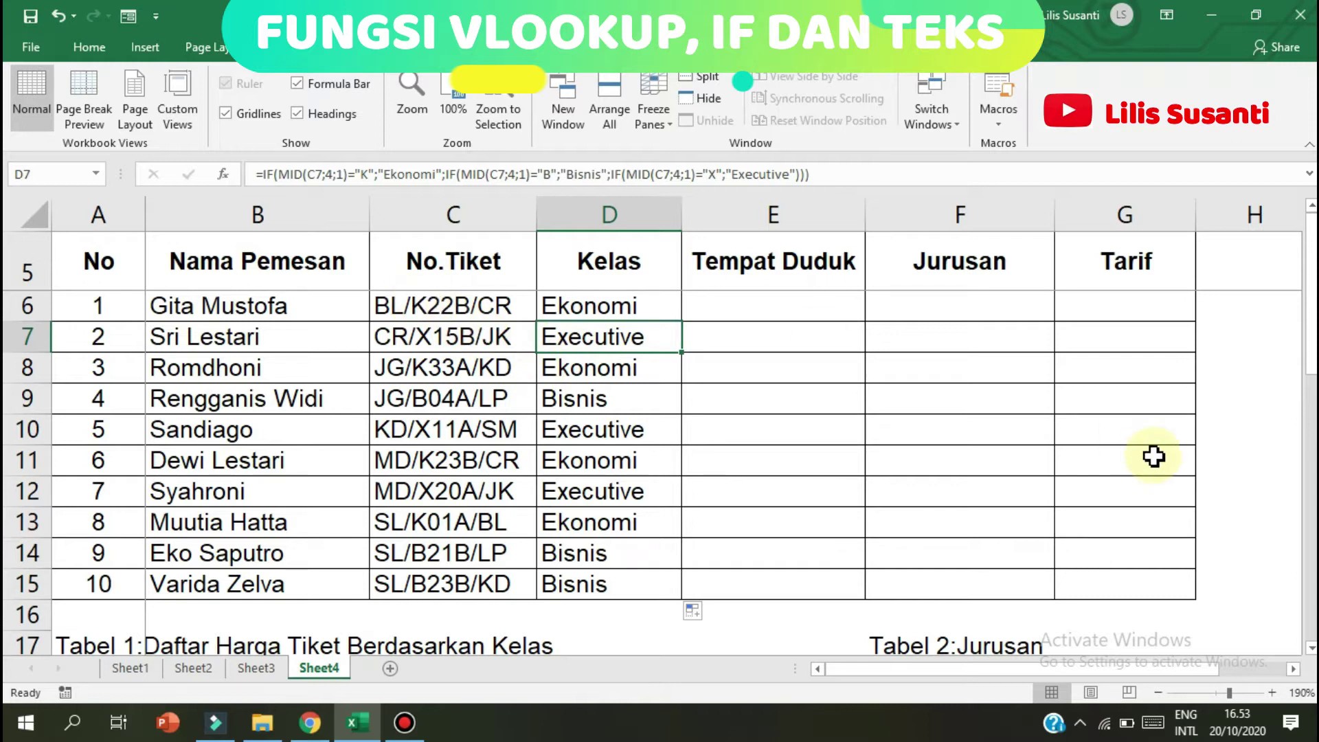
{"action": "left_click", "coordinate": [717, 318]}
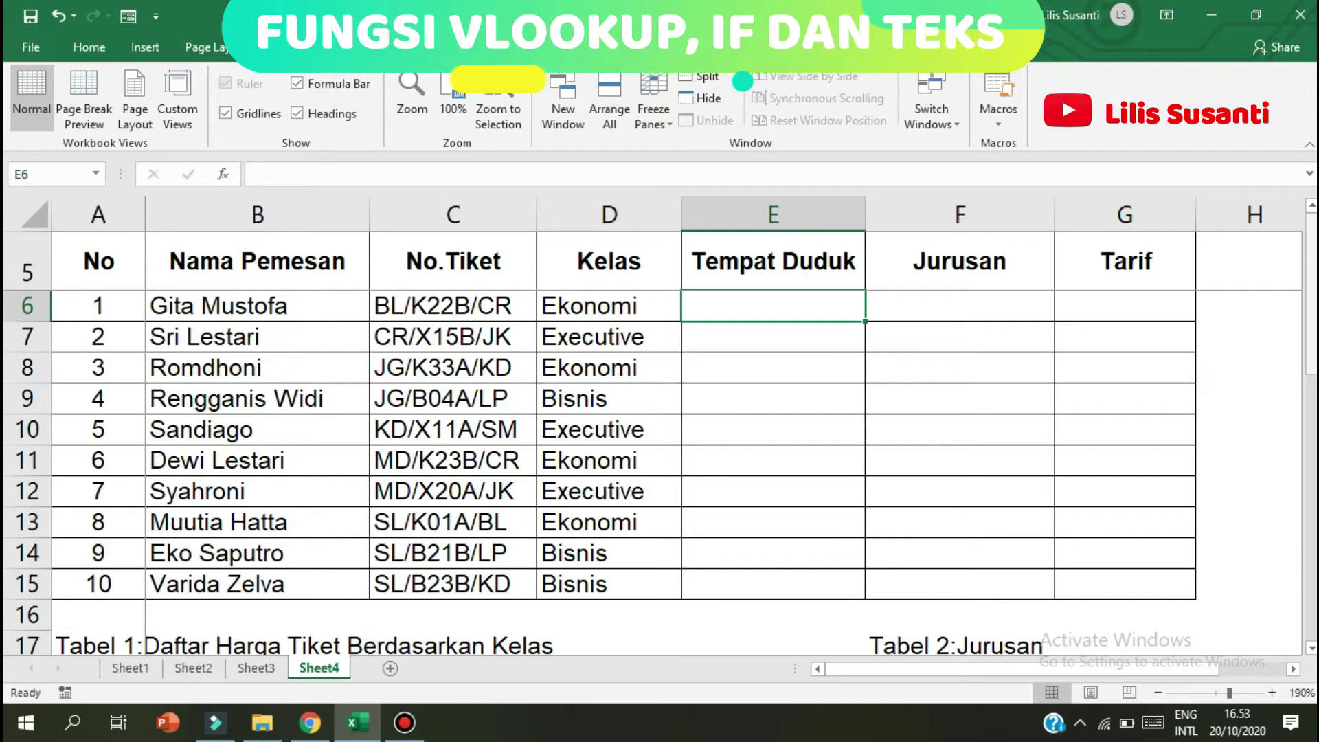
{"action": "left_click_drag", "start_coordinate": [1311, 338], "coordinate": [1311, 553]}
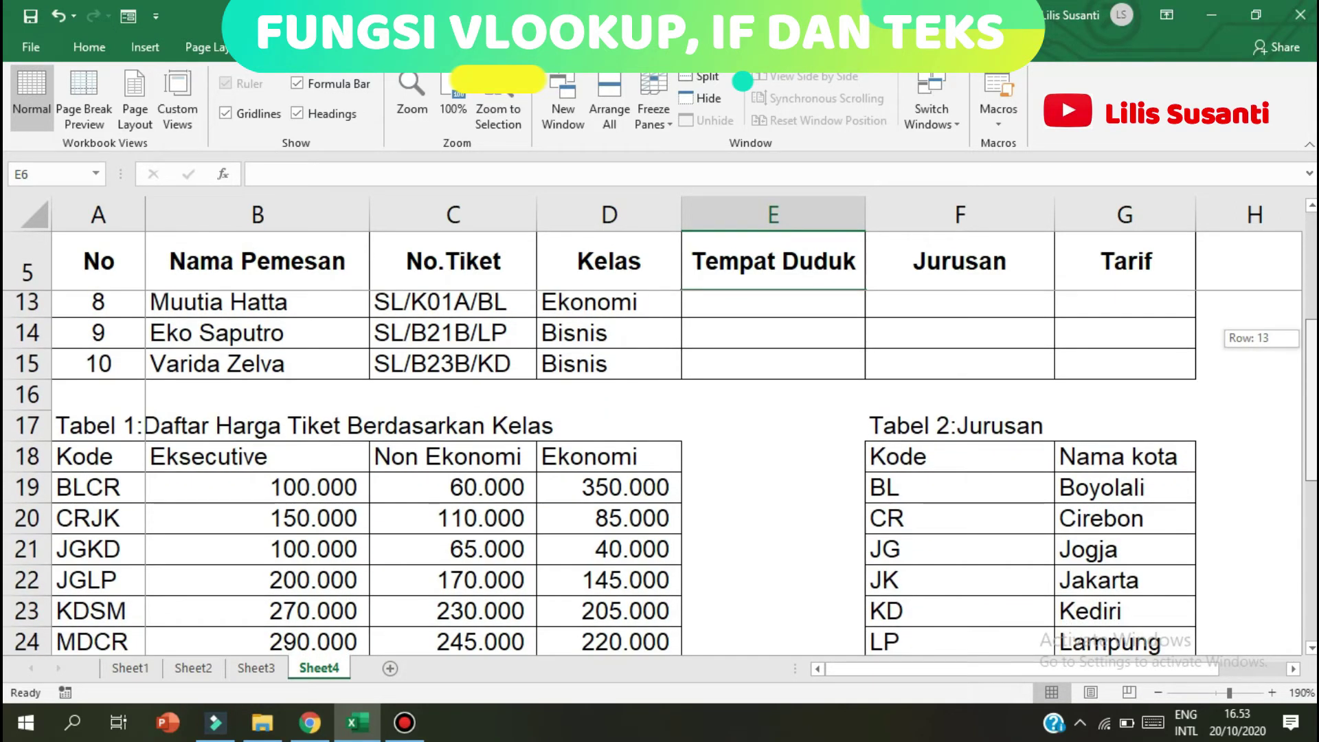
{"action": "scroll", "coordinate": [660, 474], "scroll_direction": "down", "scroll_amount": 1}
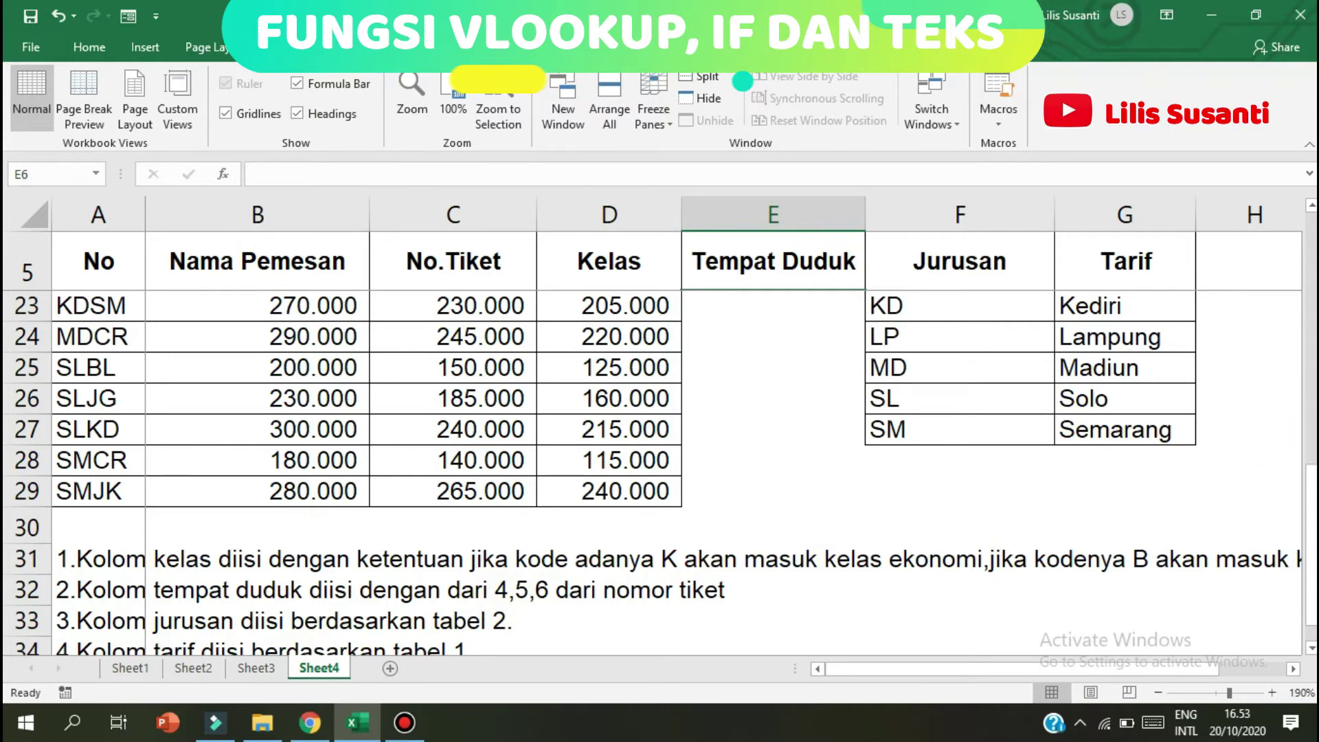
{"action": "left_click_drag", "start_coordinate": [1311, 542], "coordinate": [1311, 302]}
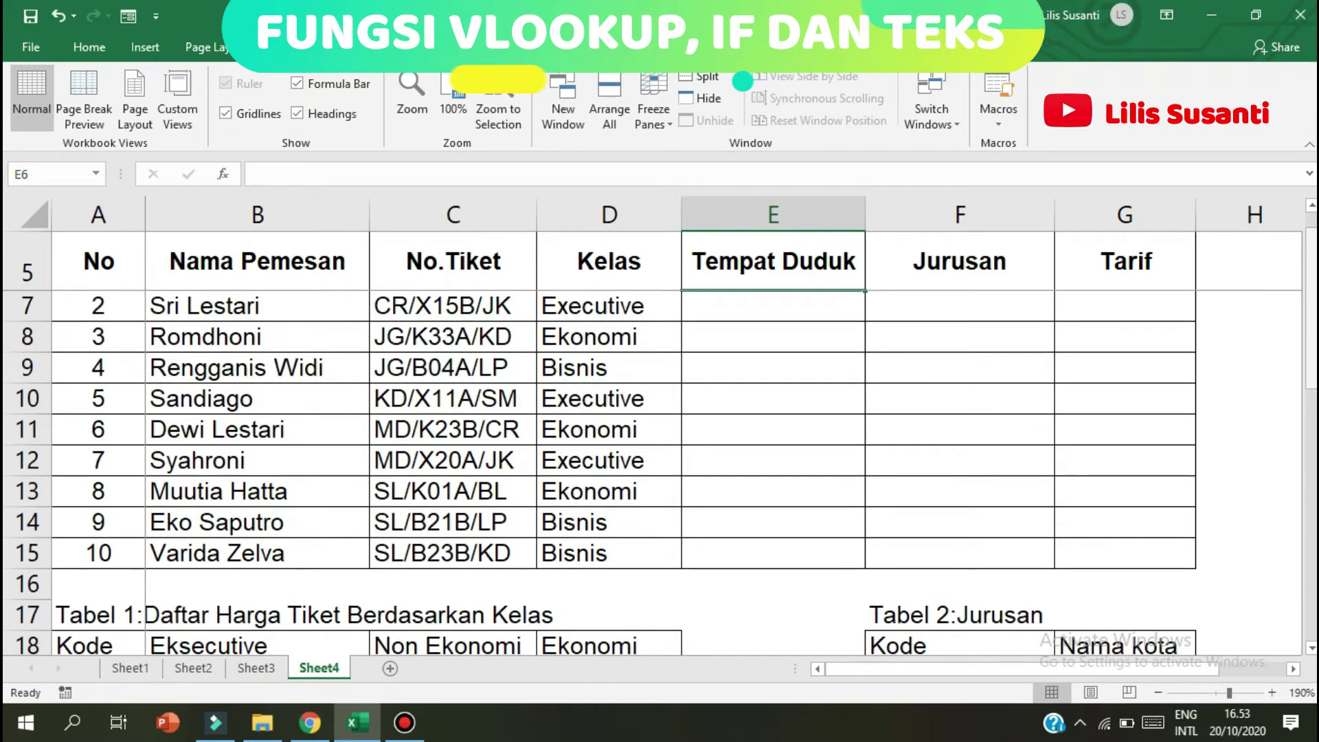
{"action": "left_click_drag", "start_coordinate": [1309, 248], "coordinate": [1309, 237]}
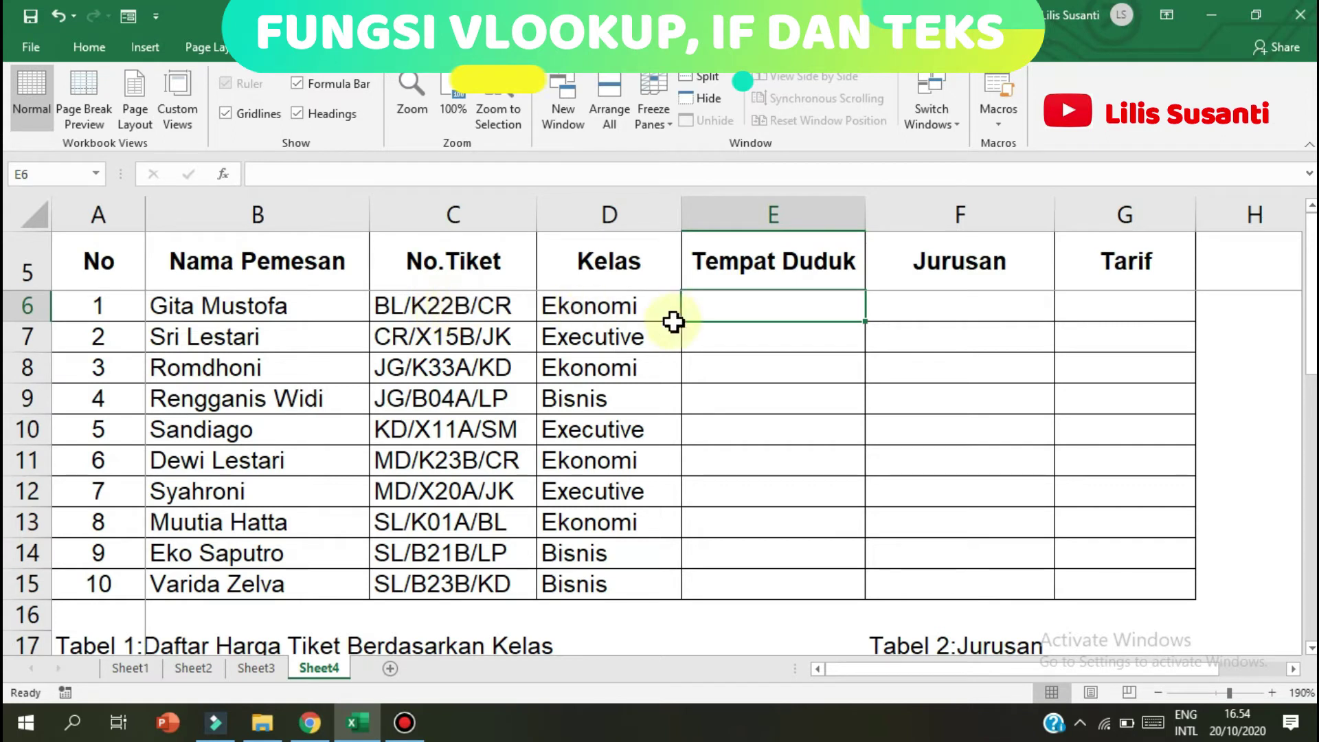
- Enter =MID(C6;5;3) in E6 and fill it down to E15
{"action": "double_click", "coordinate": [712, 314]}
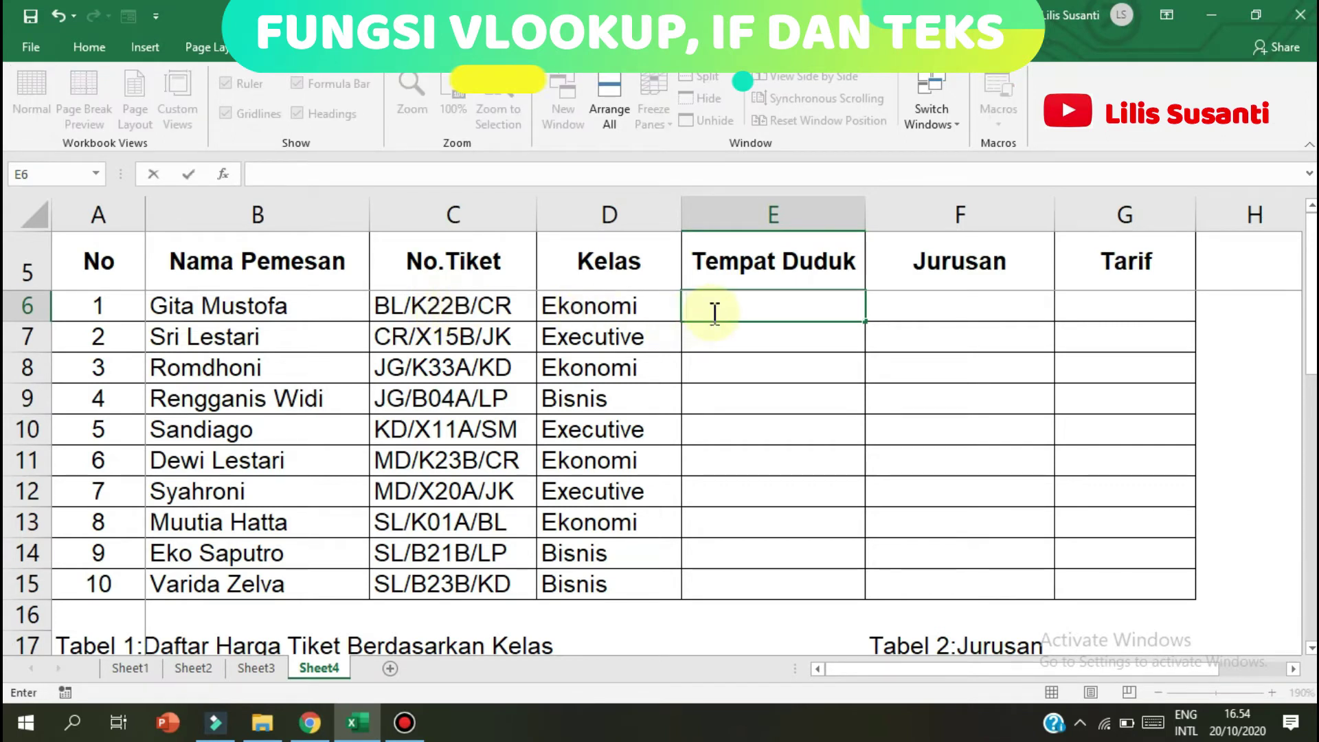
{"action": "left_click", "coordinate": [716, 309]}
{"action": "type", "text": "="}
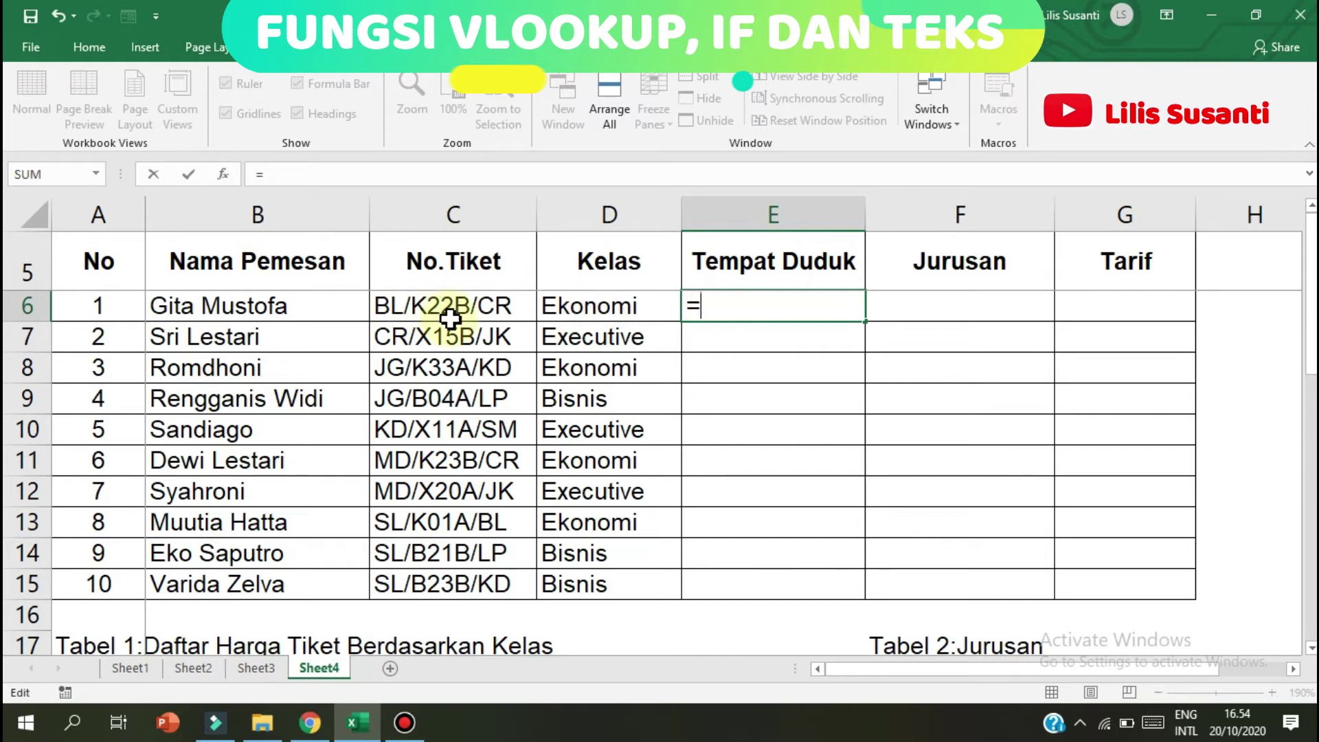
{"action": "type", "text": "mid"}
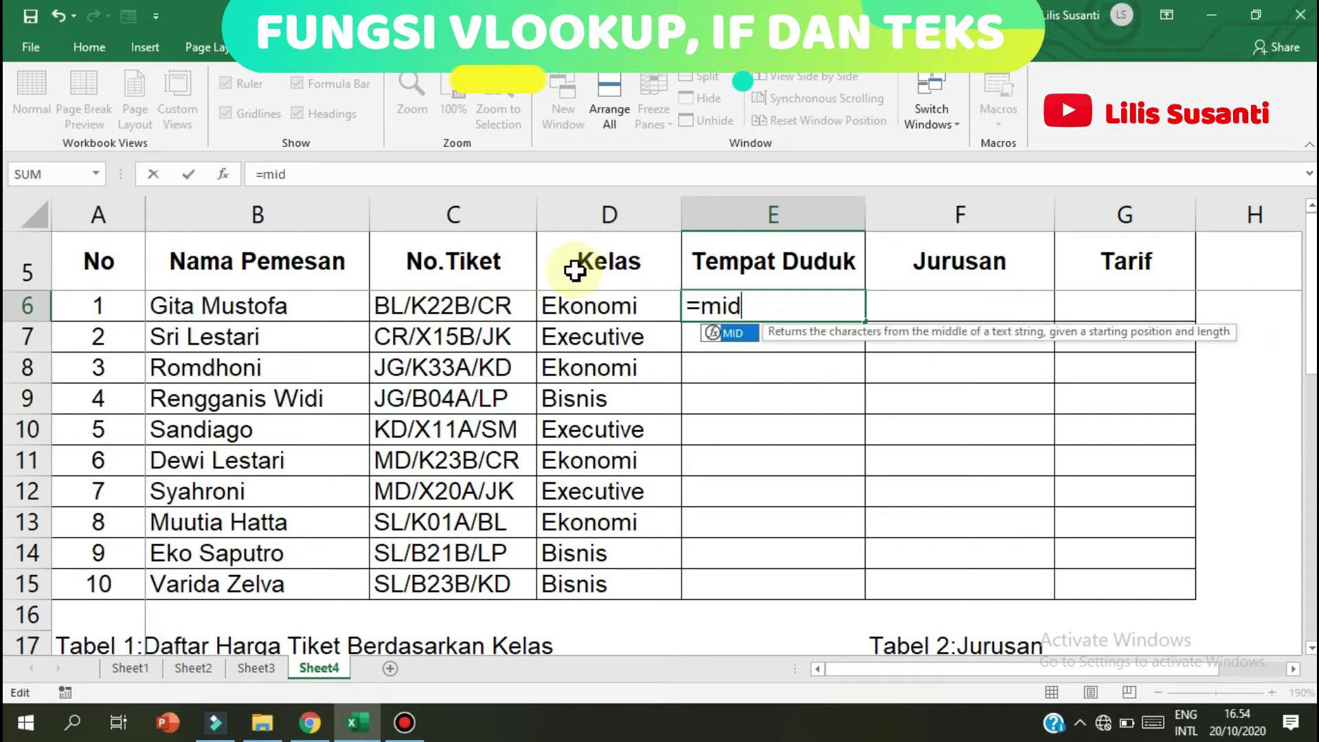
{"action": "type", "text": "("}
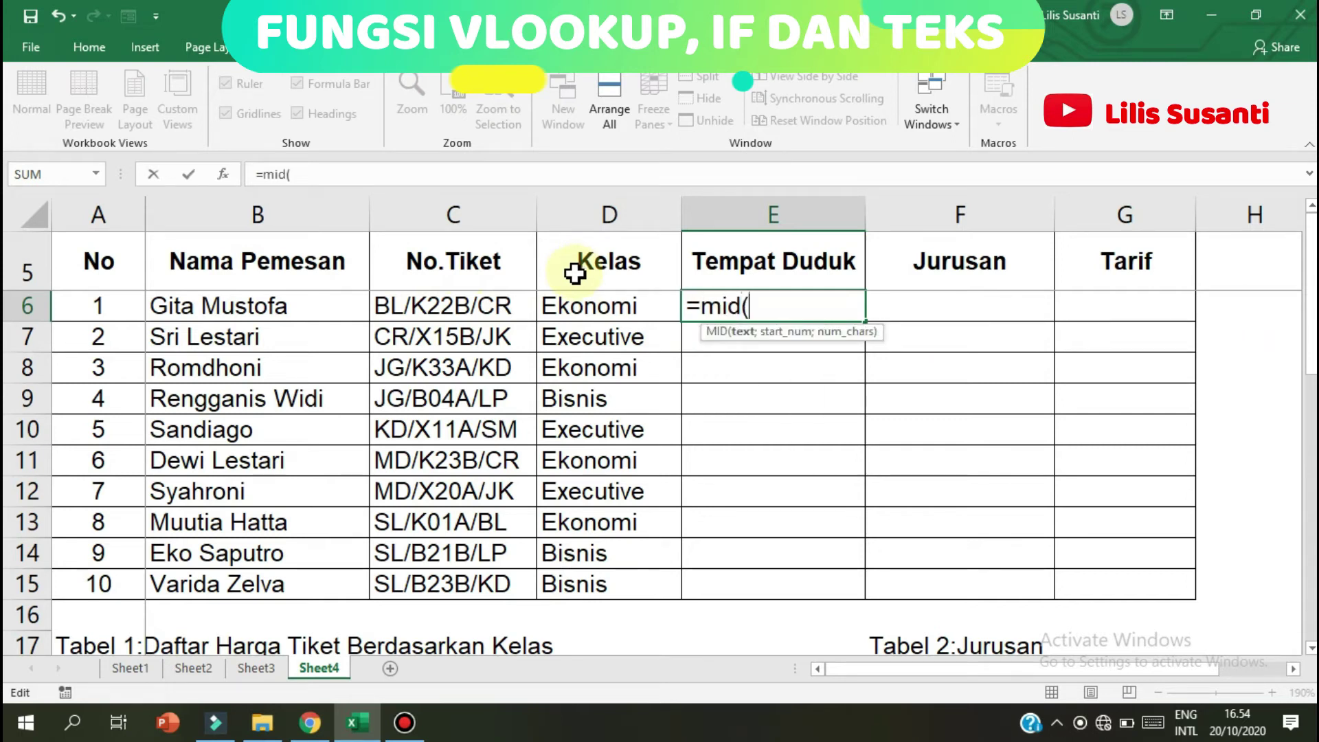
{"action": "left_click", "coordinate": [440, 315]}
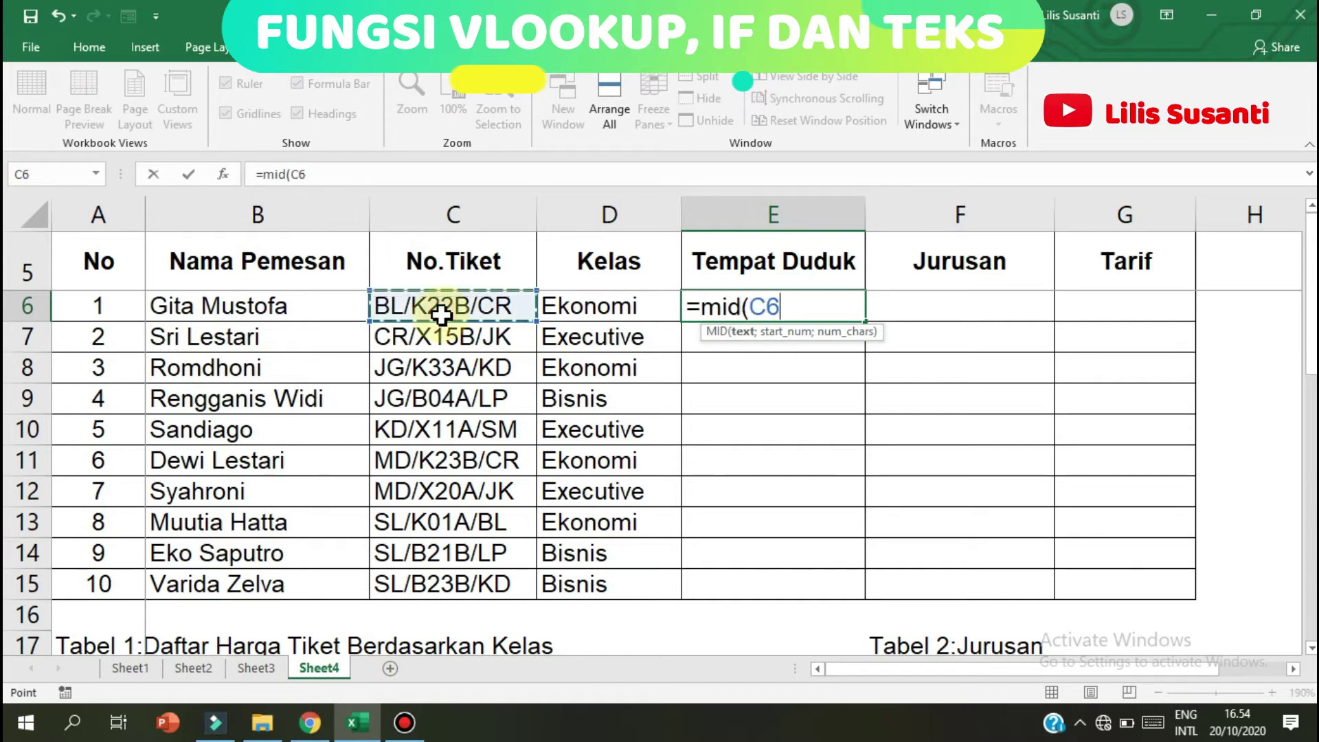
{"action": "type", "text": ";5"}
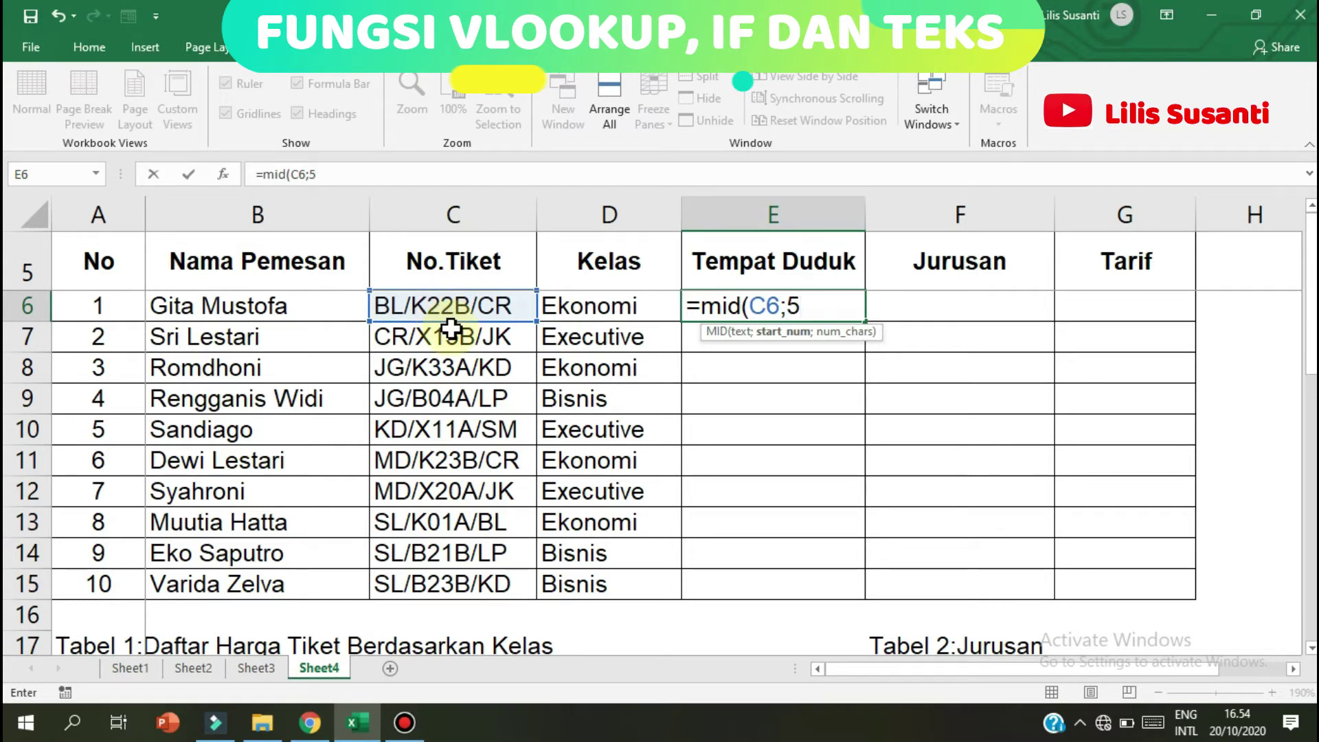
{"action": "type", "text": ";"}
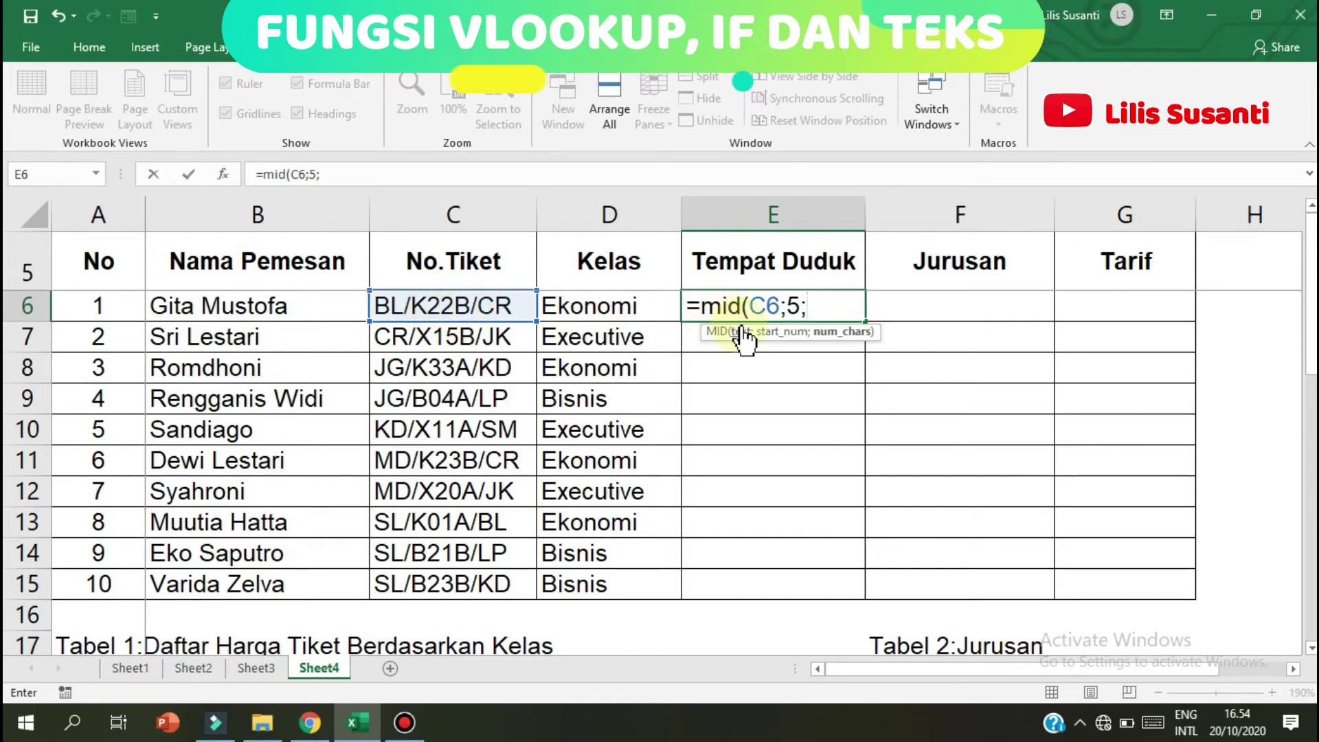
{"action": "key", "text": "Return"}
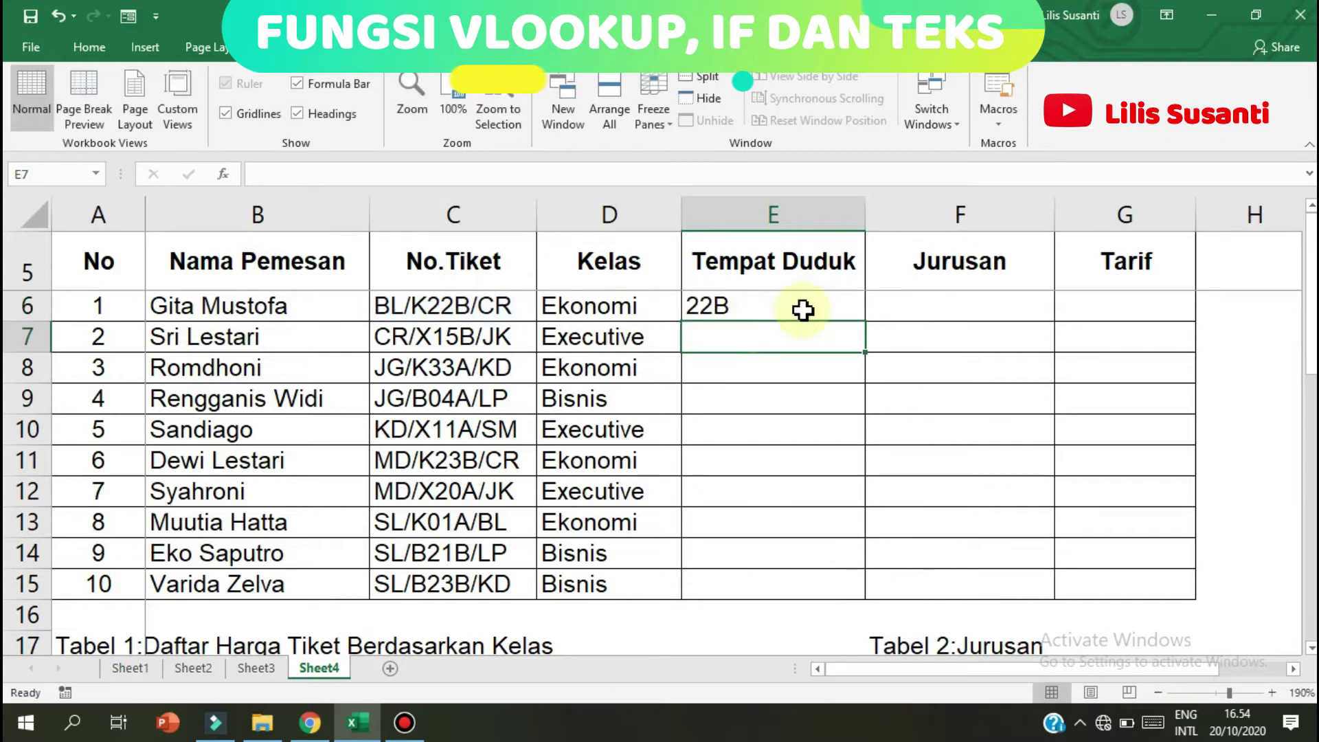
{"action": "left_click", "coordinate": [824, 299]}
{"action": "mouse_move", "coordinate": [864, 321]}
{"action": "left_mouse_down"}
{"action": "mouse_move", "coordinate": [830, 536]}
{"action": "mouse_move", "coordinate": [794, 615]}
{"action": "left_mouse_up"}
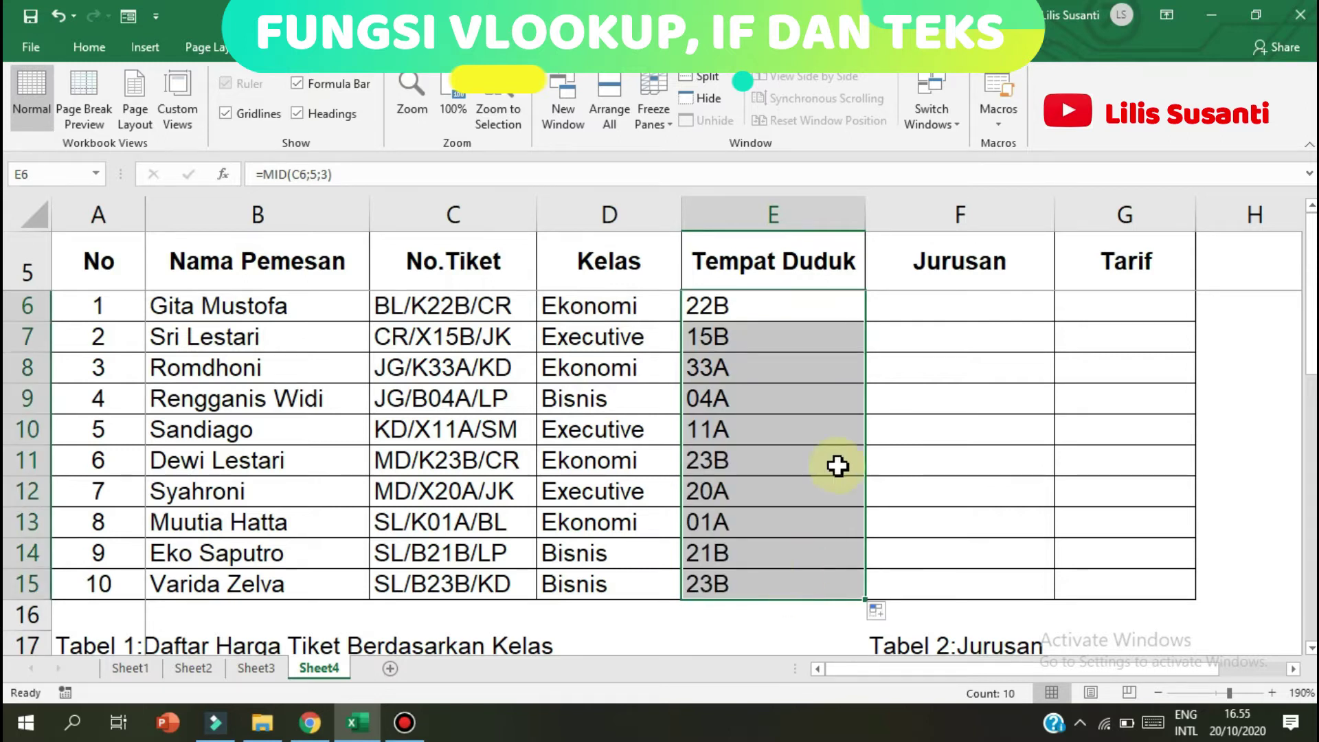
{"action": "left_click", "coordinate": [926, 306]}
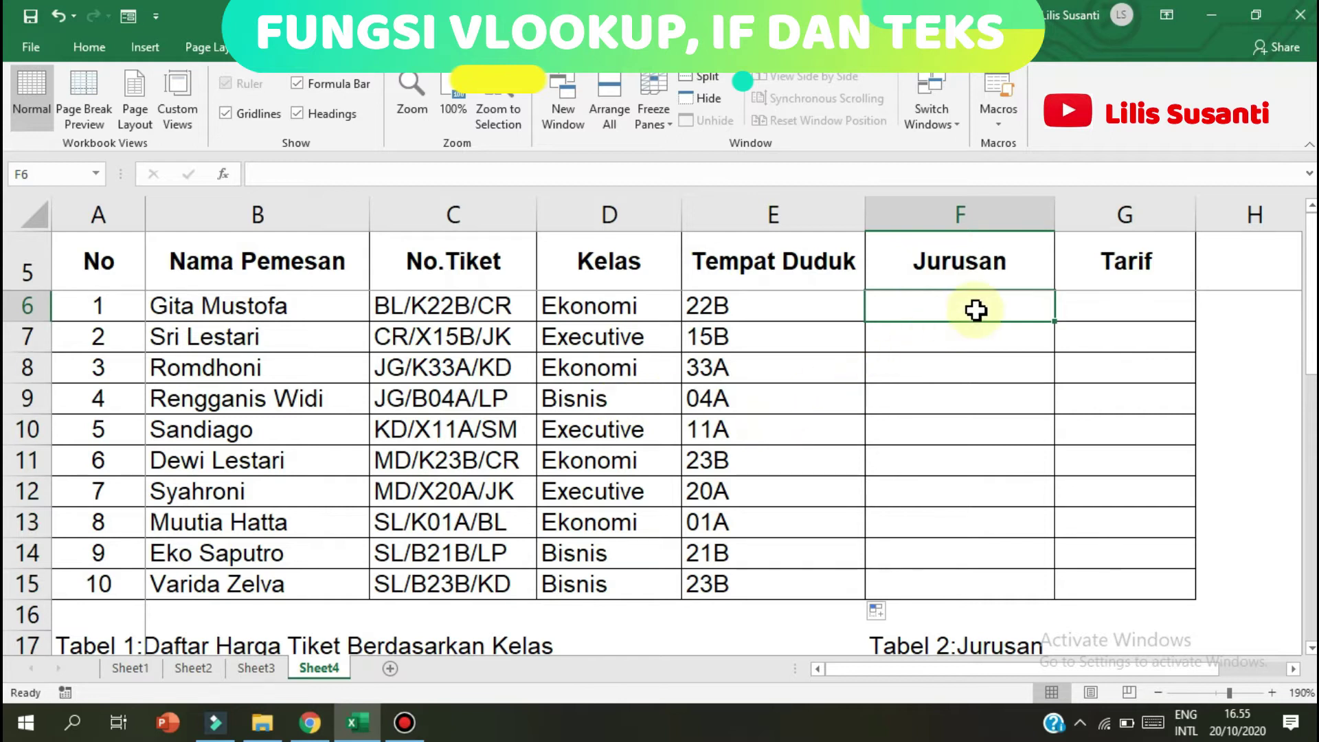
- Name the Tabel 2 code and city range F19:G27 as tabel2
{"action": "left_click_drag", "start_coordinate": [1313, 426], "coordinate": [1313, 457]}
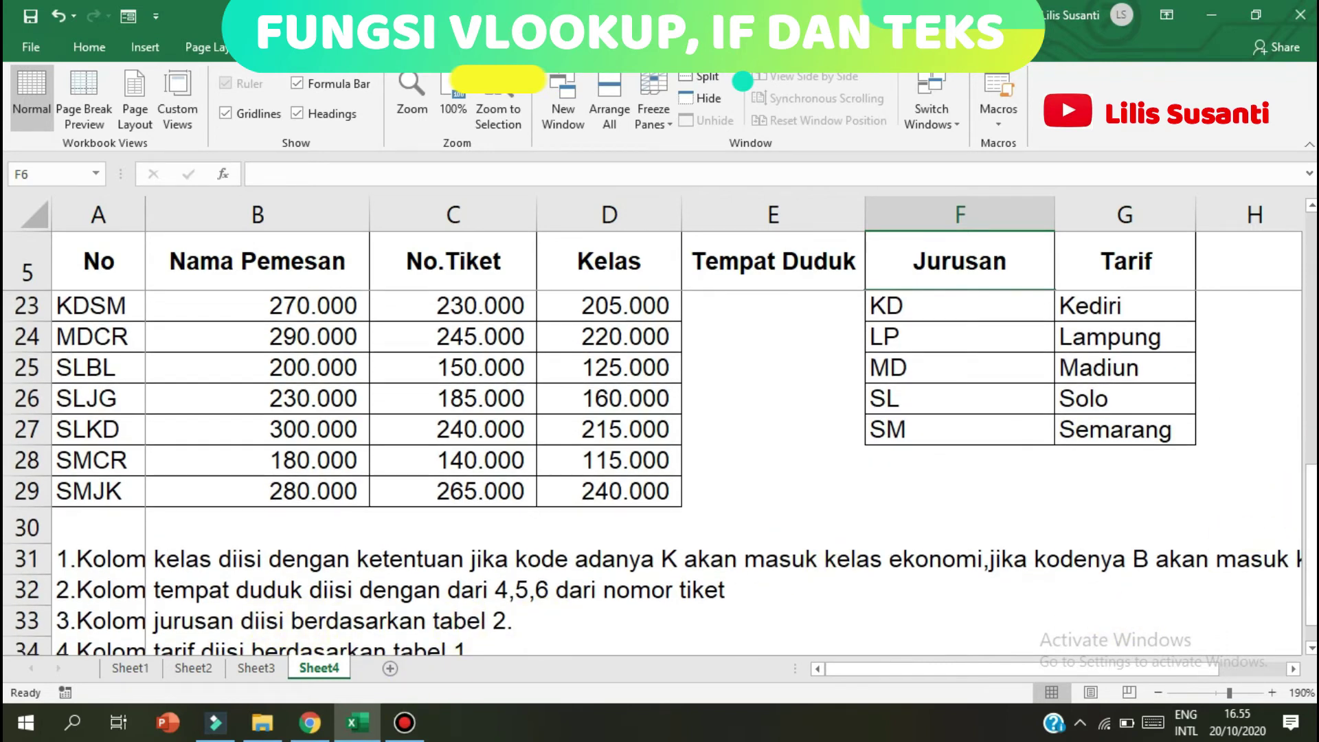
{"action": "scroll", "coordinate": [1227, 340], "scroll_direction": "up", "scroll_amount": 4}
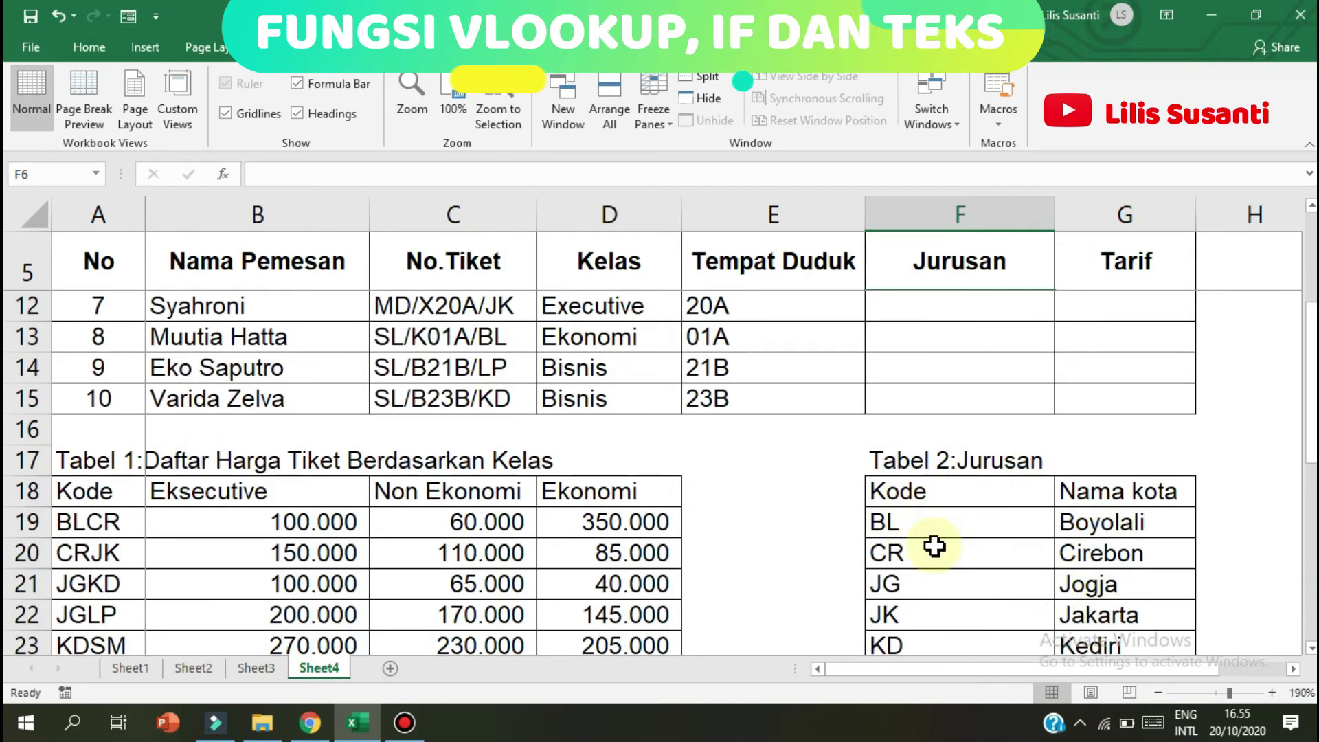
{"action": "mouse_move", "coordinate": [927, 516]}
{"action": "left_mouse_down"}
{"action": "mouse_move", "coordinate": [1076, 622]}
{"action": "mouse_move", "coordinate": [1095, 618]}
{"action": "left_mouse_up"}
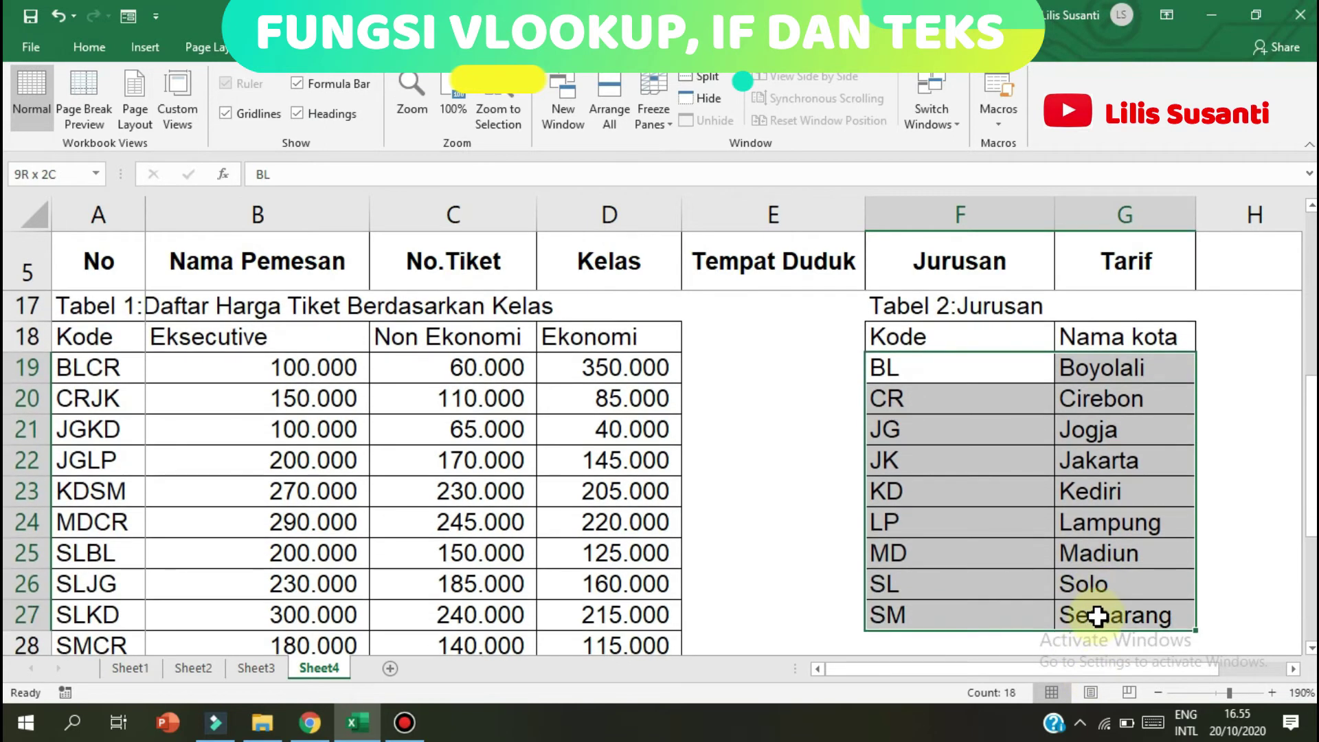
{"action": "left_click", "coordinate": [80, 176]}
{"action": "type", "text": "ta"}
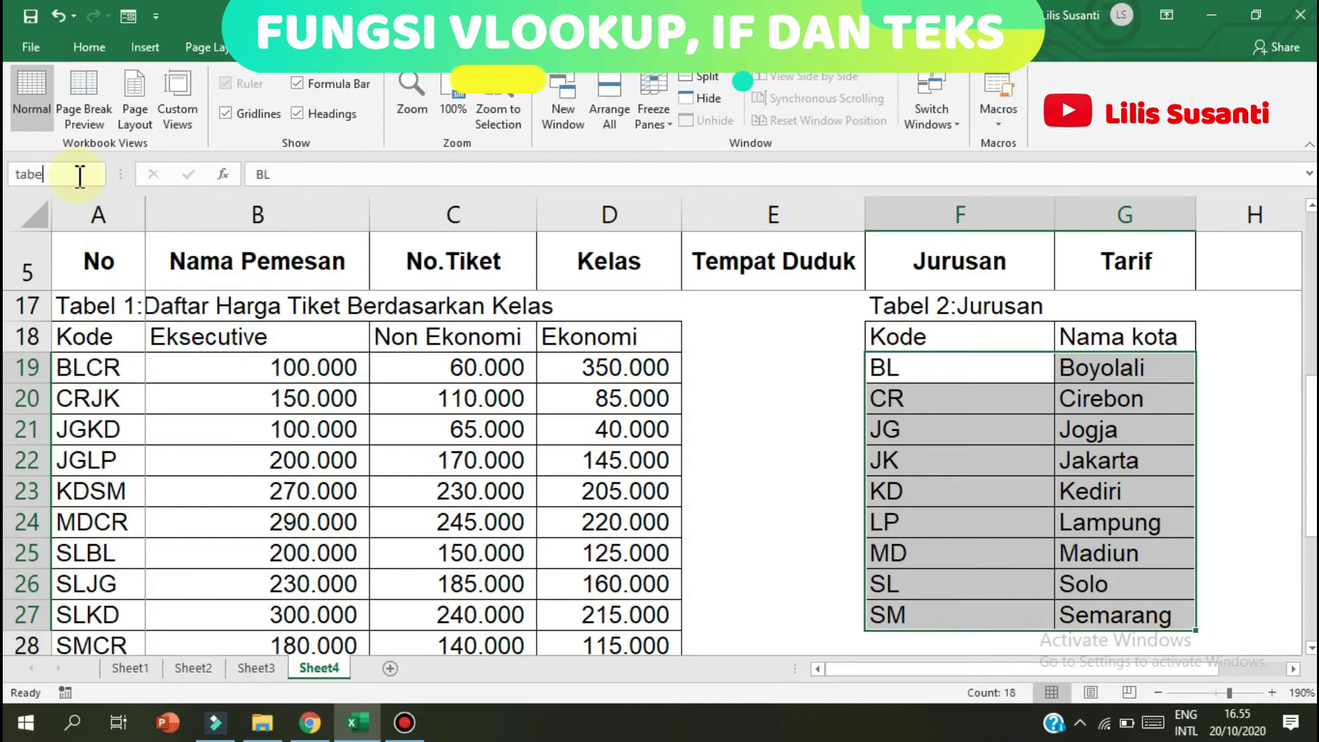
{"action": "key", "text": "Return"}
- Start a formula in F6 with =vl
{"action": "left_click", "coordinate": [1313, 424]}
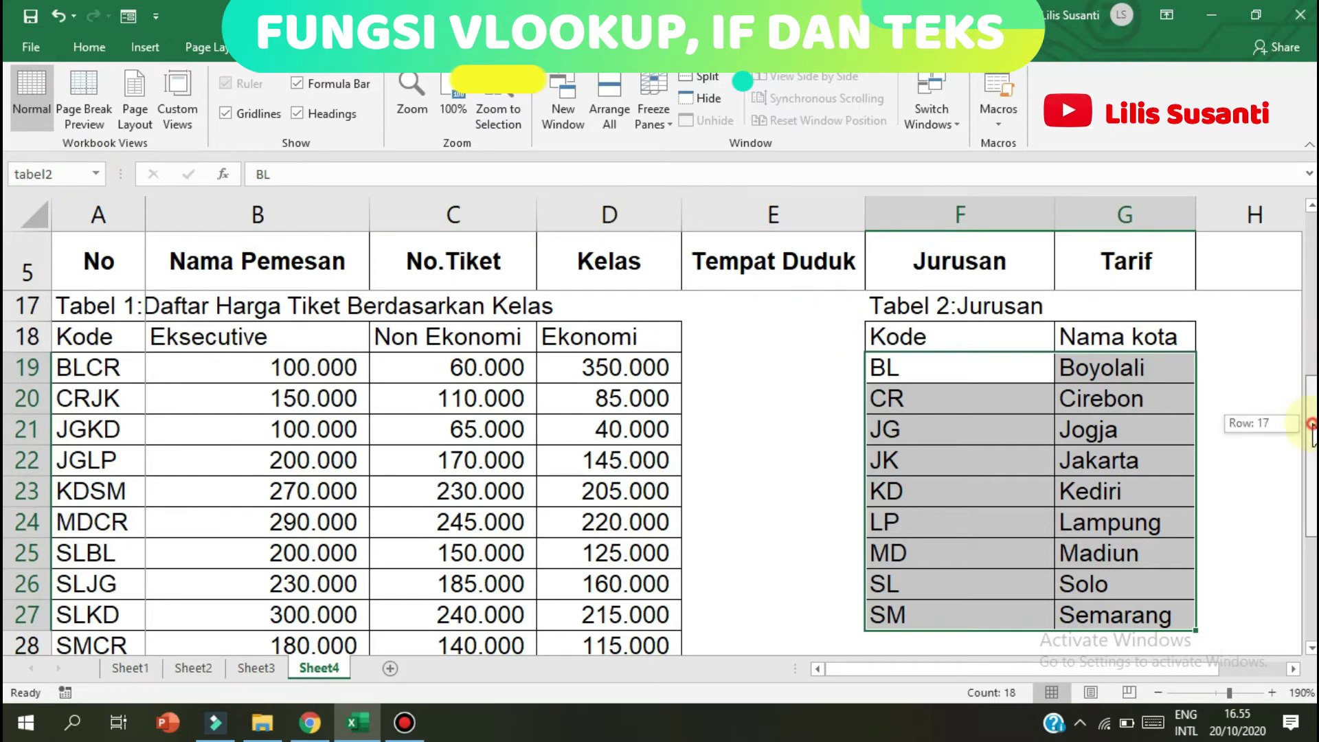
{"action": "left_click_drag", "start_coordinate": [1312, 425], "coordinate": [1298, 307]}
{"action": "left_click", "coordinate": [999, 311]}
{"action": "double_click", "coordinate": [998, 310]}
{"action": "type", "text": "="}
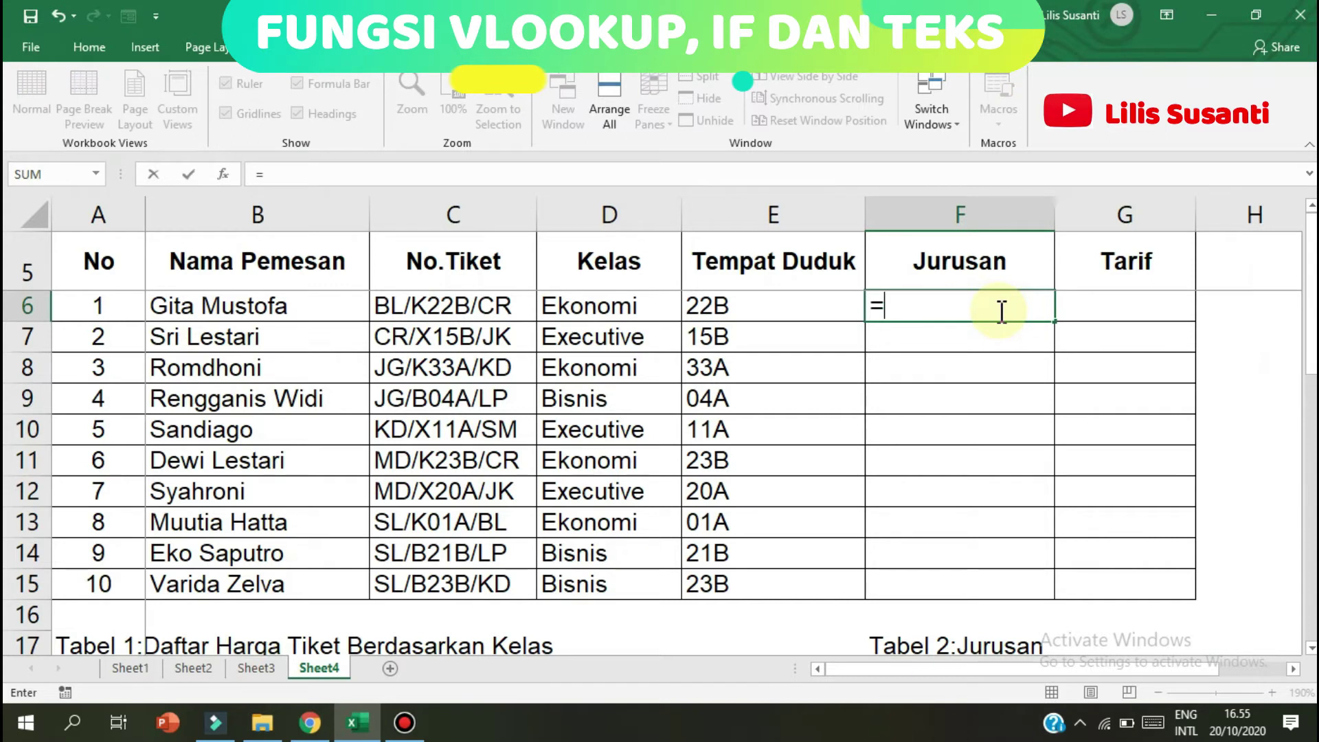
{"action": "type", "text": "vl"}
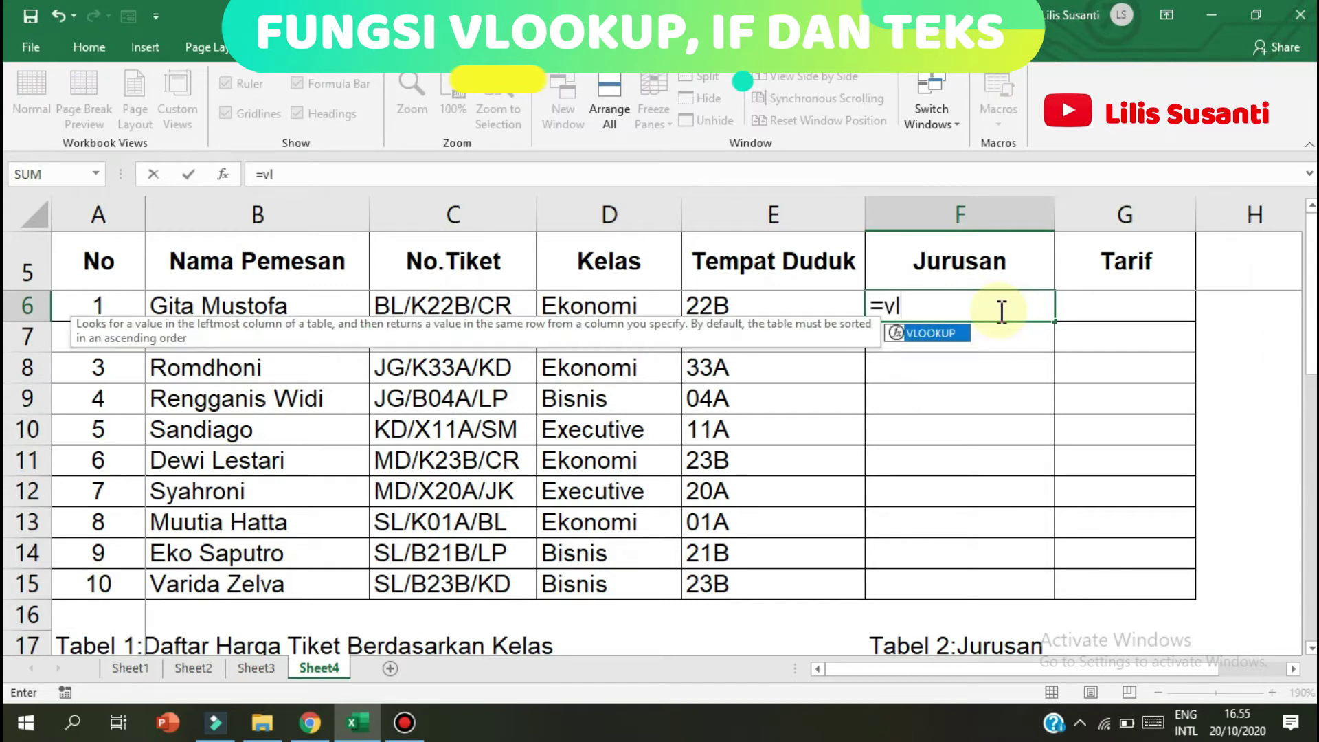
- Insert VLOOKUP in F6 with RIGHT(C6;2) as the lookup value
{"action": "double_click", "coordinate": [952, 334]}
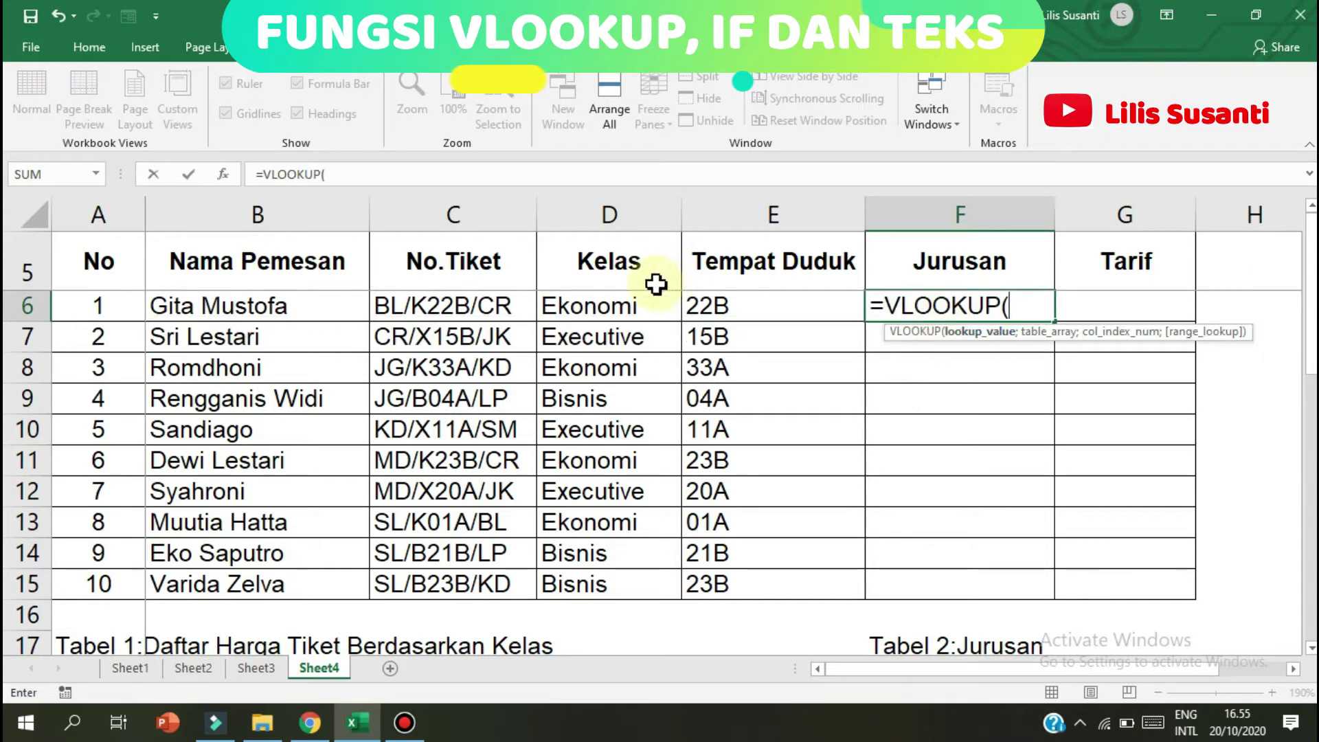
{"action": "left_click_drag", "start_coordinate": [1311, 295], "coordinate": [1311, 313]}
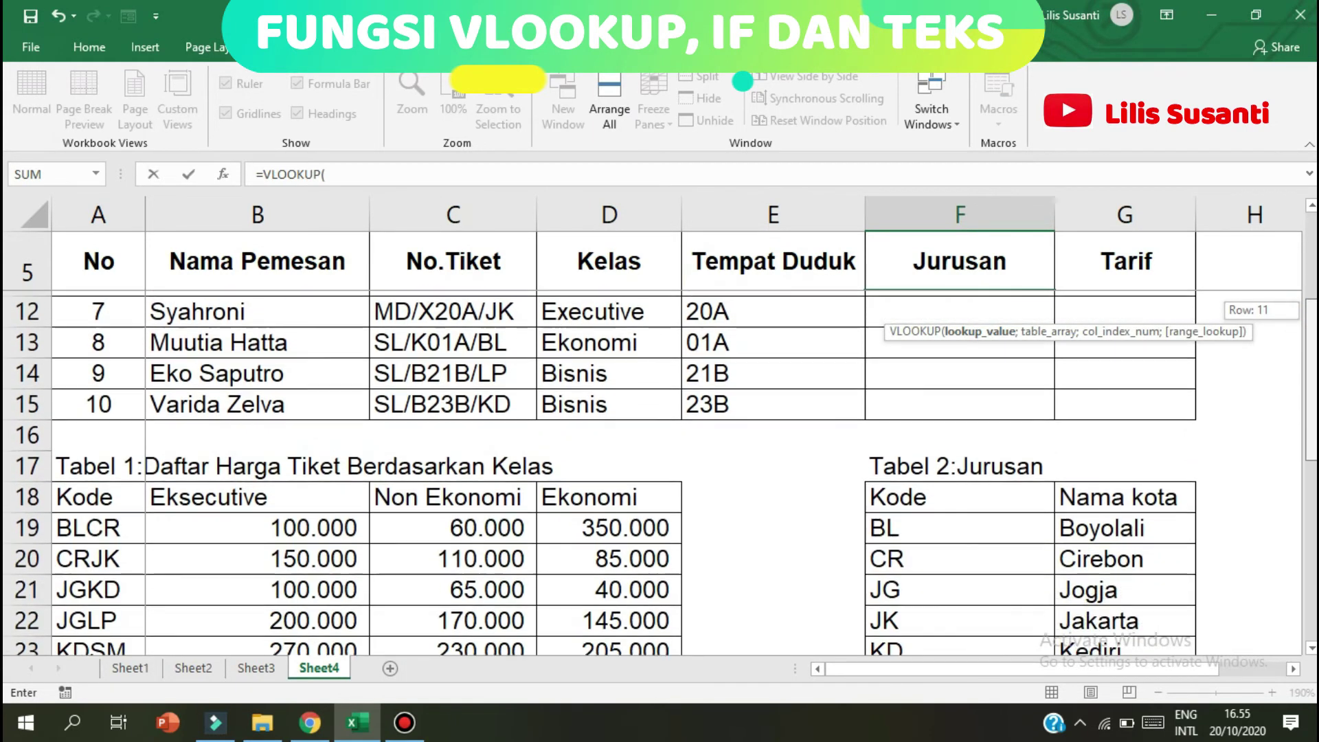
{"action": "left_click_drag", "start_coordinate": [1311, 313], "coordinate": [1311, 274]}
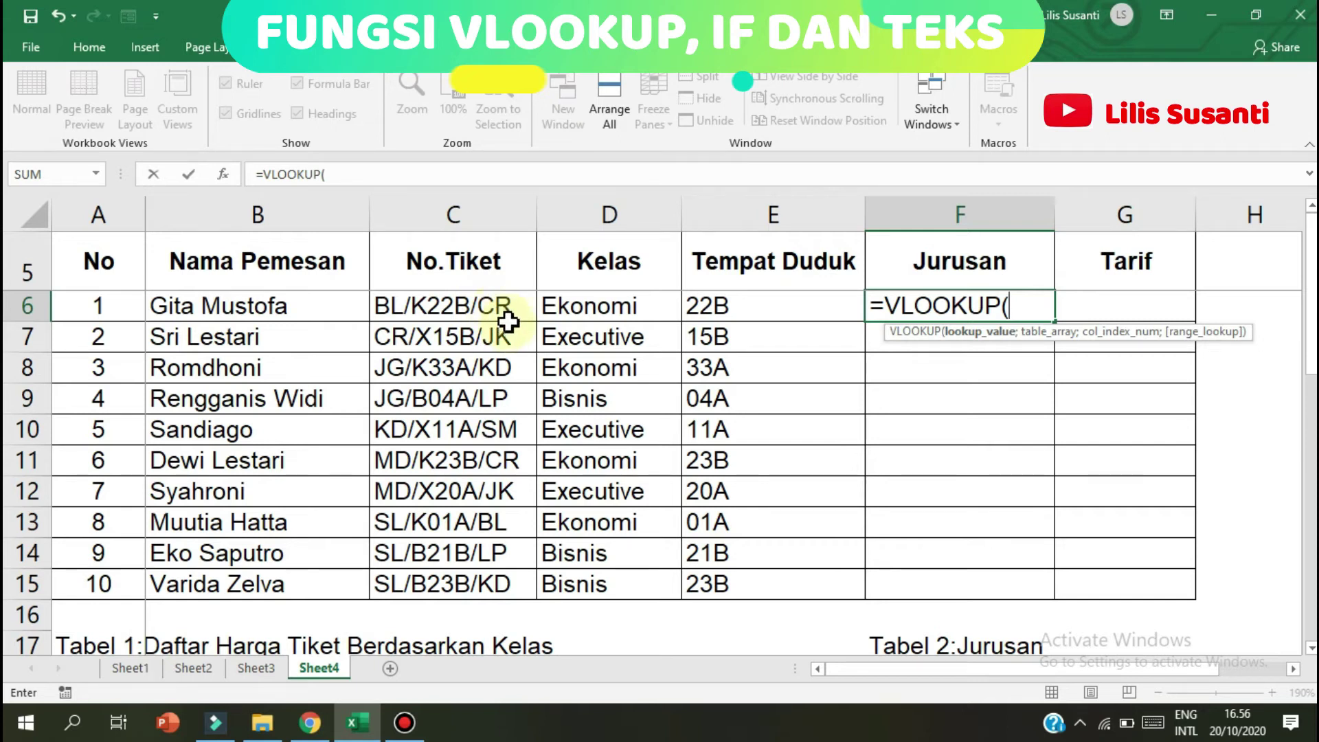
{"action": "type", "text": "right("}
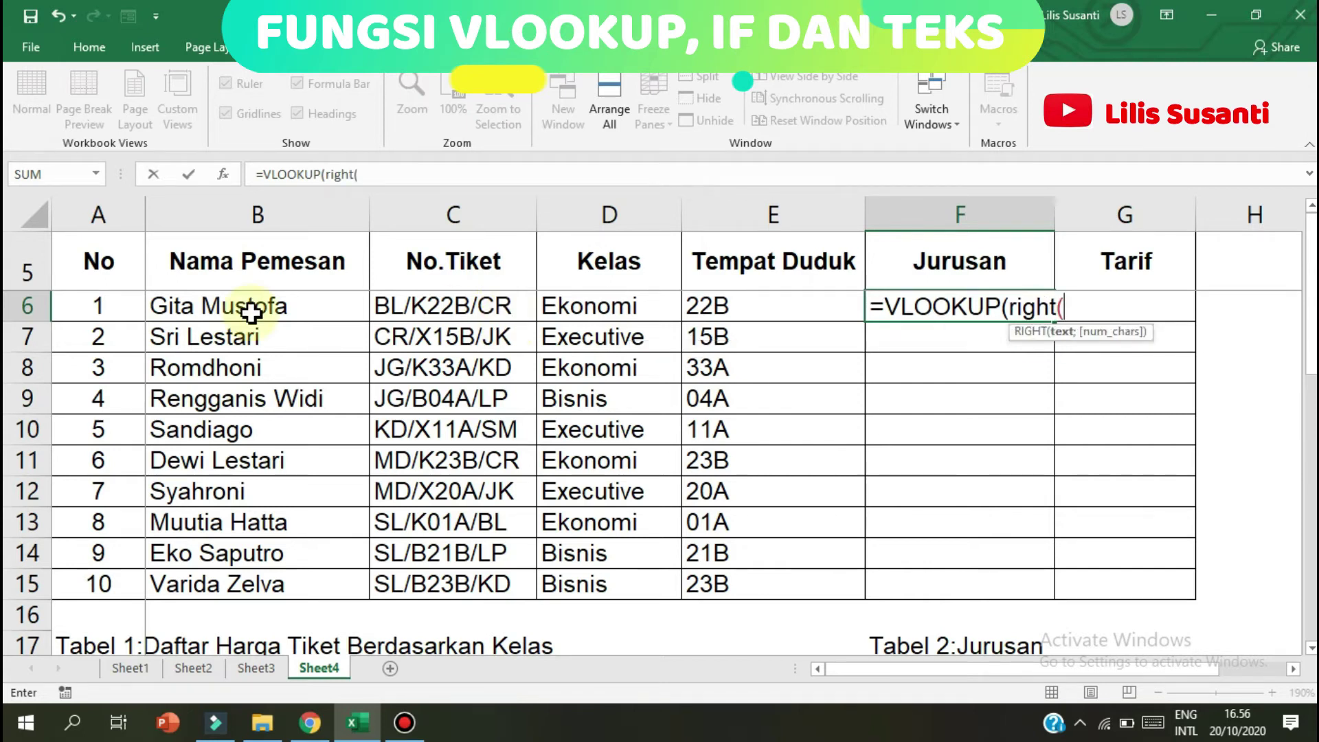
{"action": "left_click", "coordinate": [403, 300]}
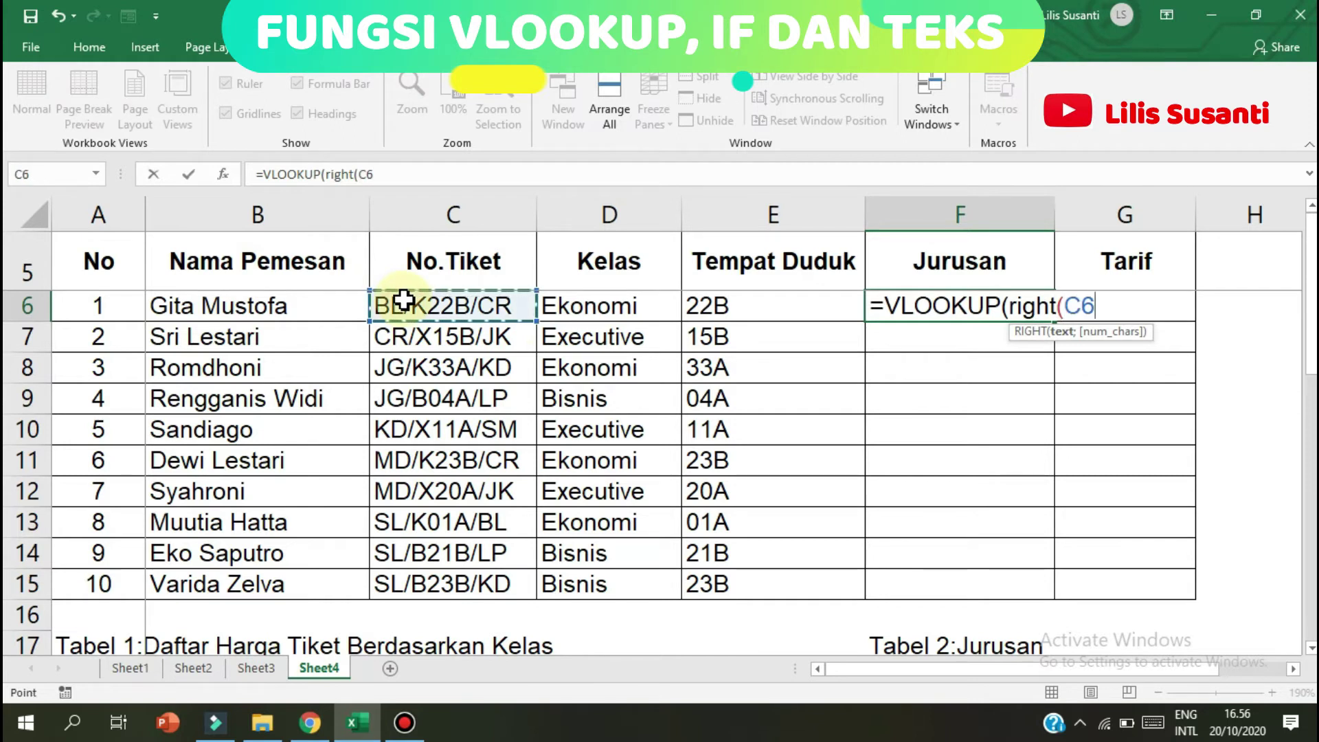
{"action": "type", "text": ";"}
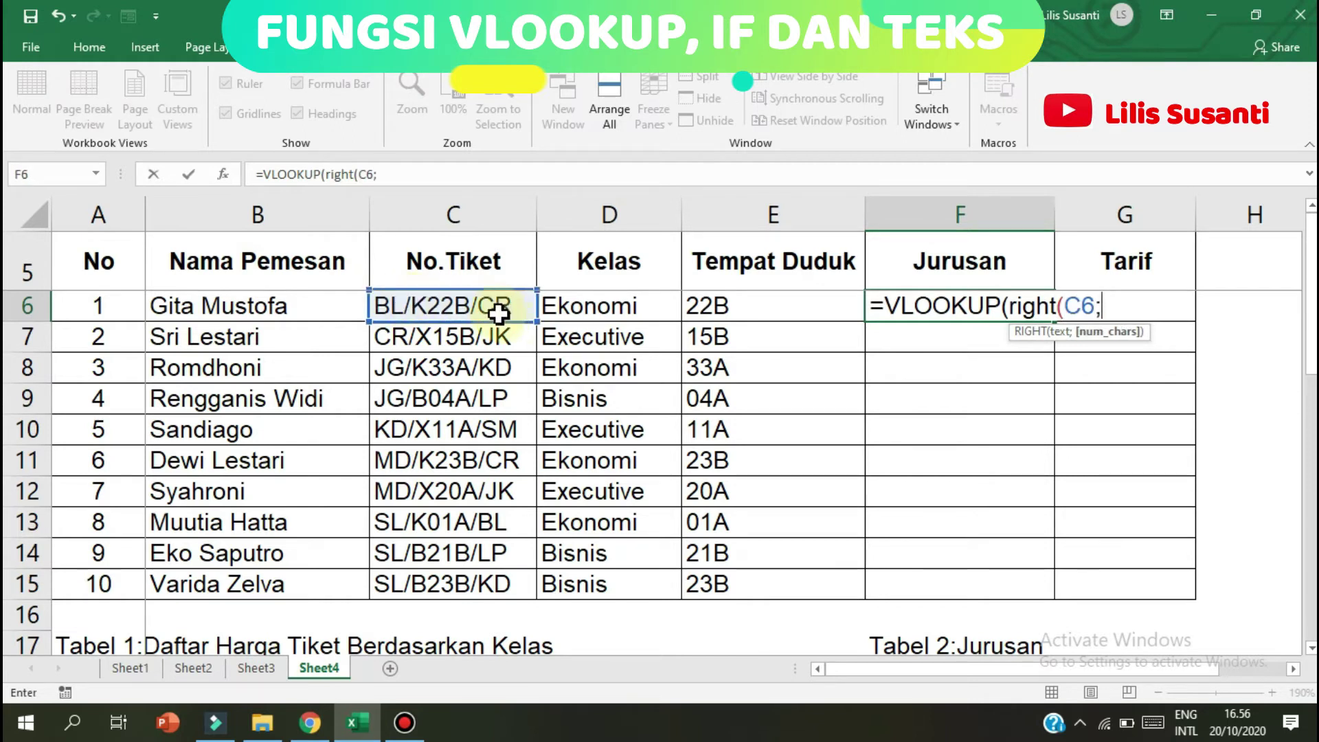
{"action": "type", "text": "2)"}
{"action": "key", "text": "Return"}
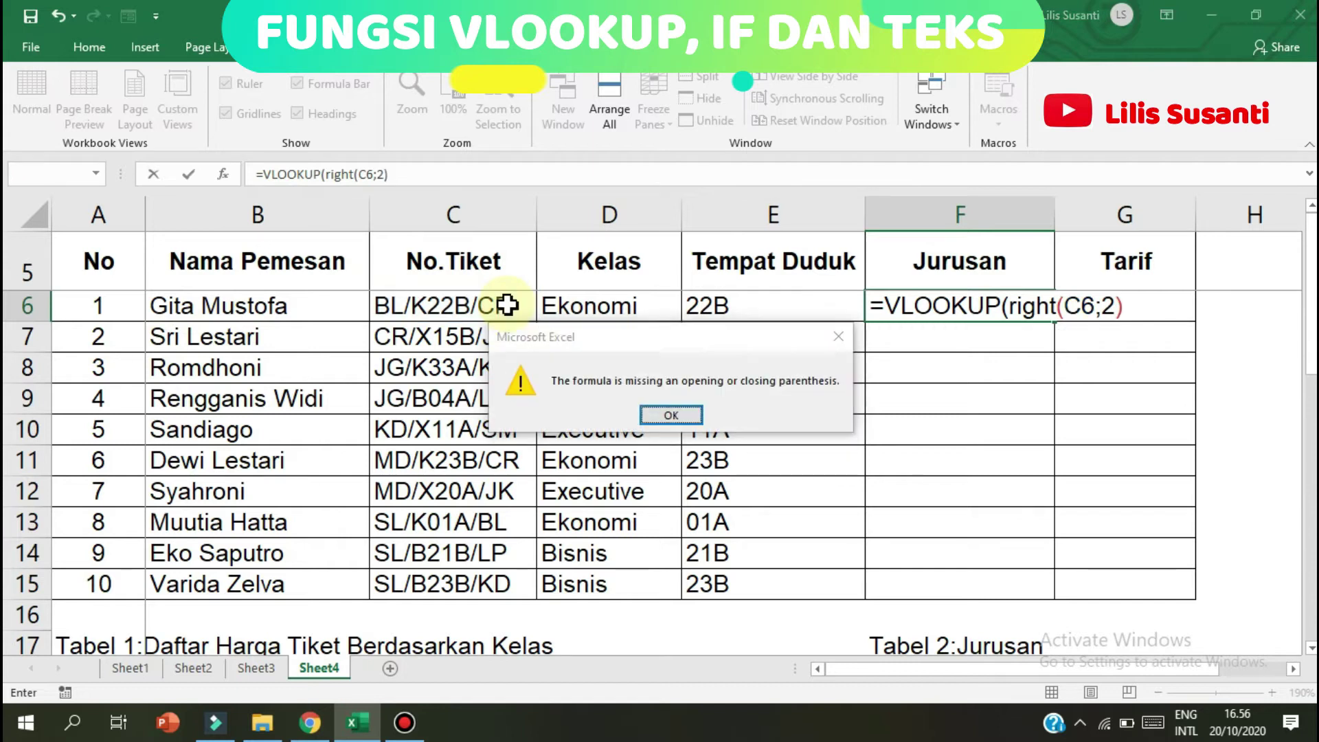
- Complete F6 as =VLOOKUP(RIGHT(C6;2);tabel2;2) and confirm it
{"action": "key", "text": "Return"}
{"action": "key", "text": "Right"}
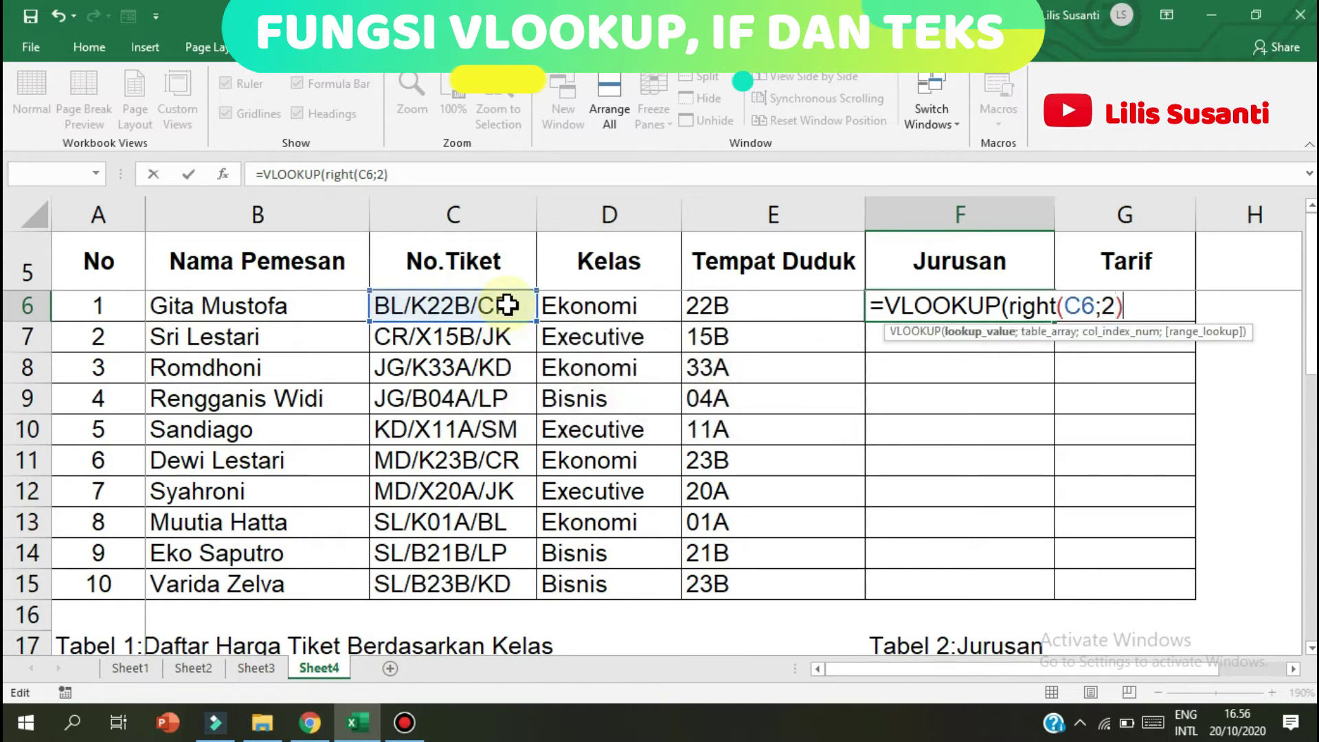
{"action": "type", "text": ";"}
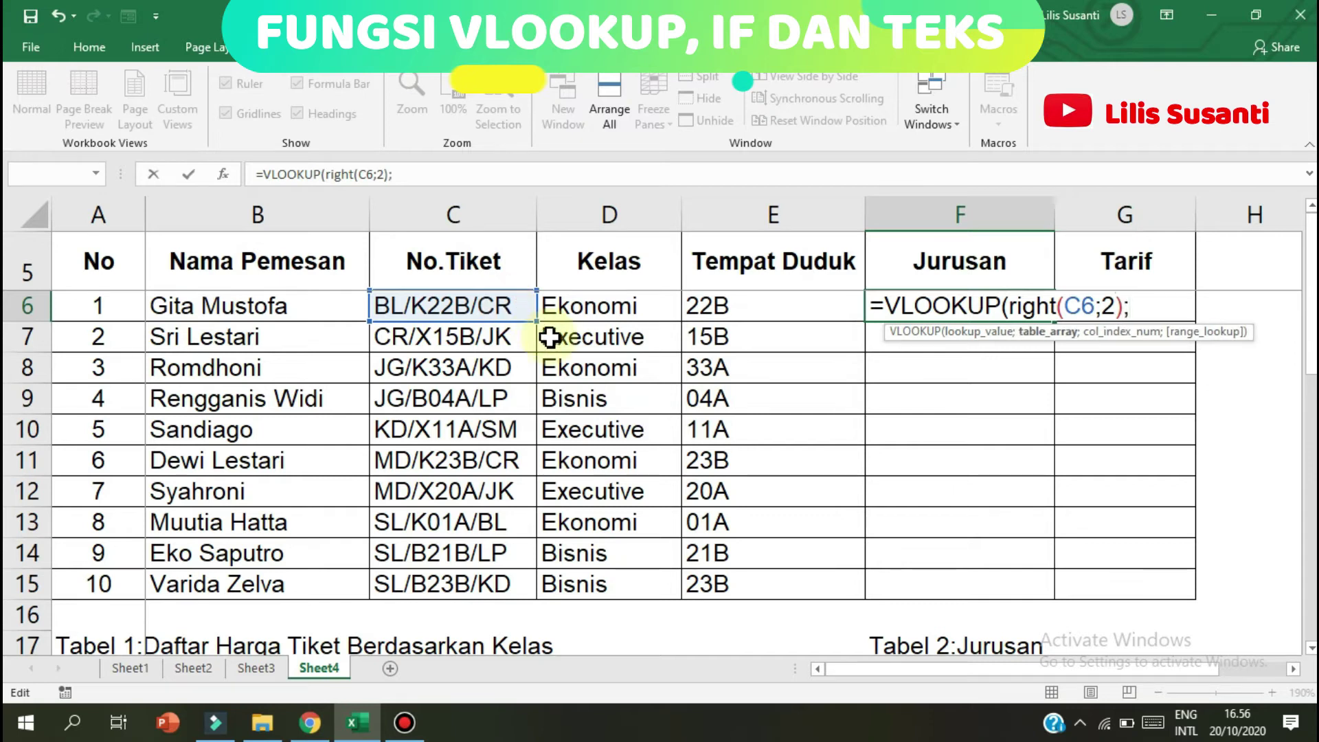
{"action": "type", "text": "tab"}
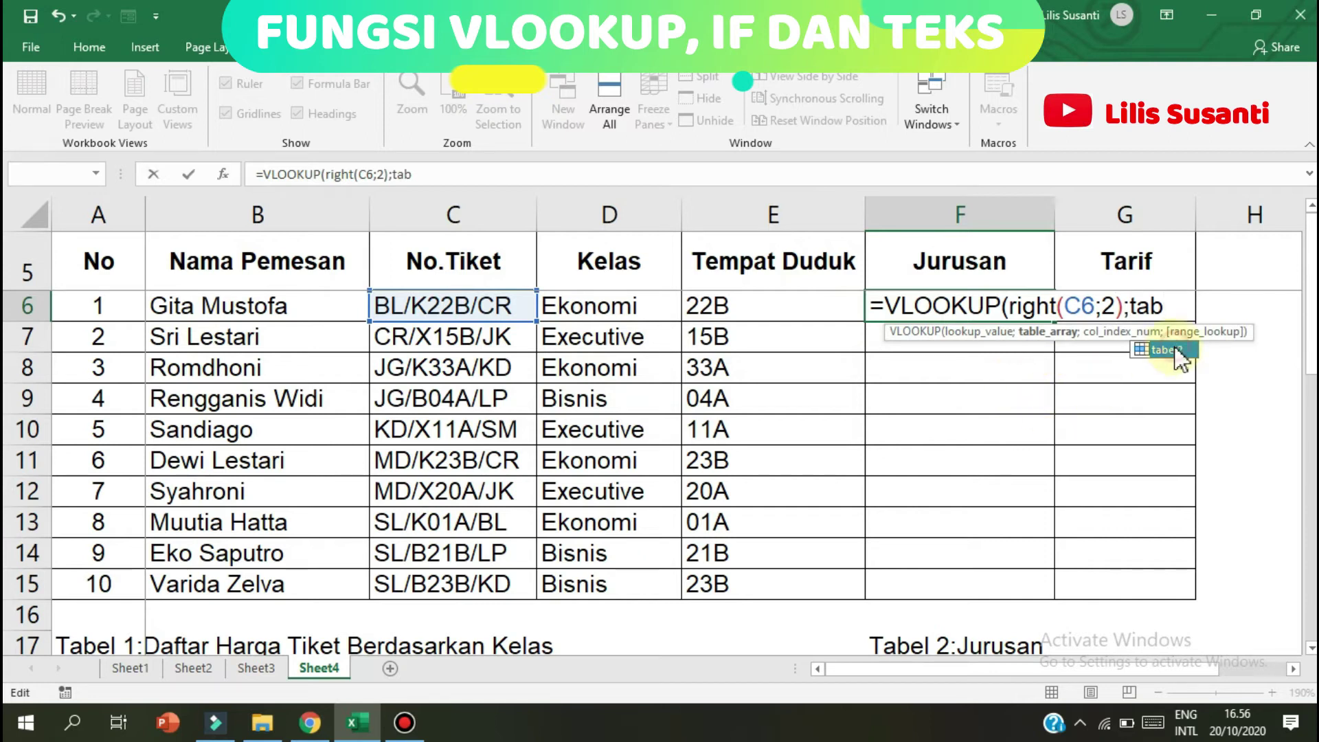
{"action": "double_click", "coordinate": [1178, 352]}
{"action": "left_click_drag", "start_coordinate": [1311, 275], "coordinate": [1311, 395]}
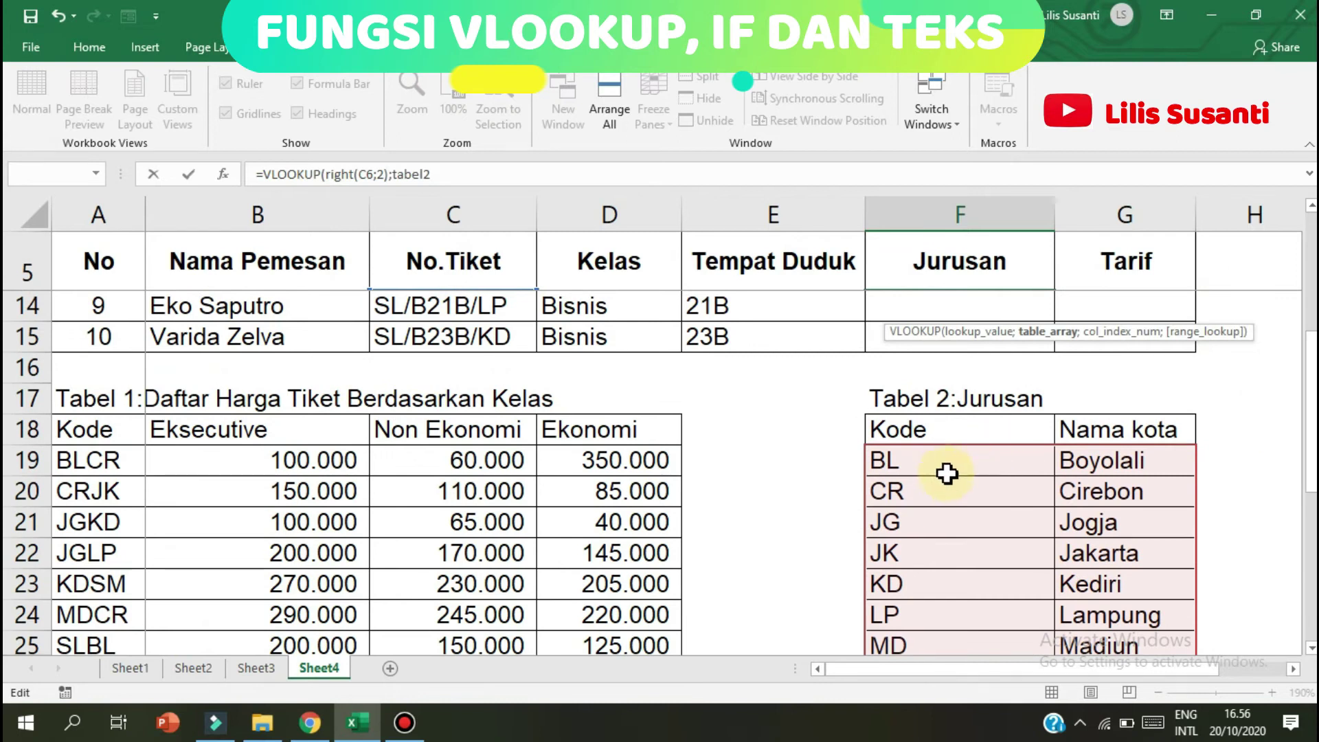
{"action": "left_click_drag", "start_coordinate": [1314, 412], "coordinate": [1314, 275]}
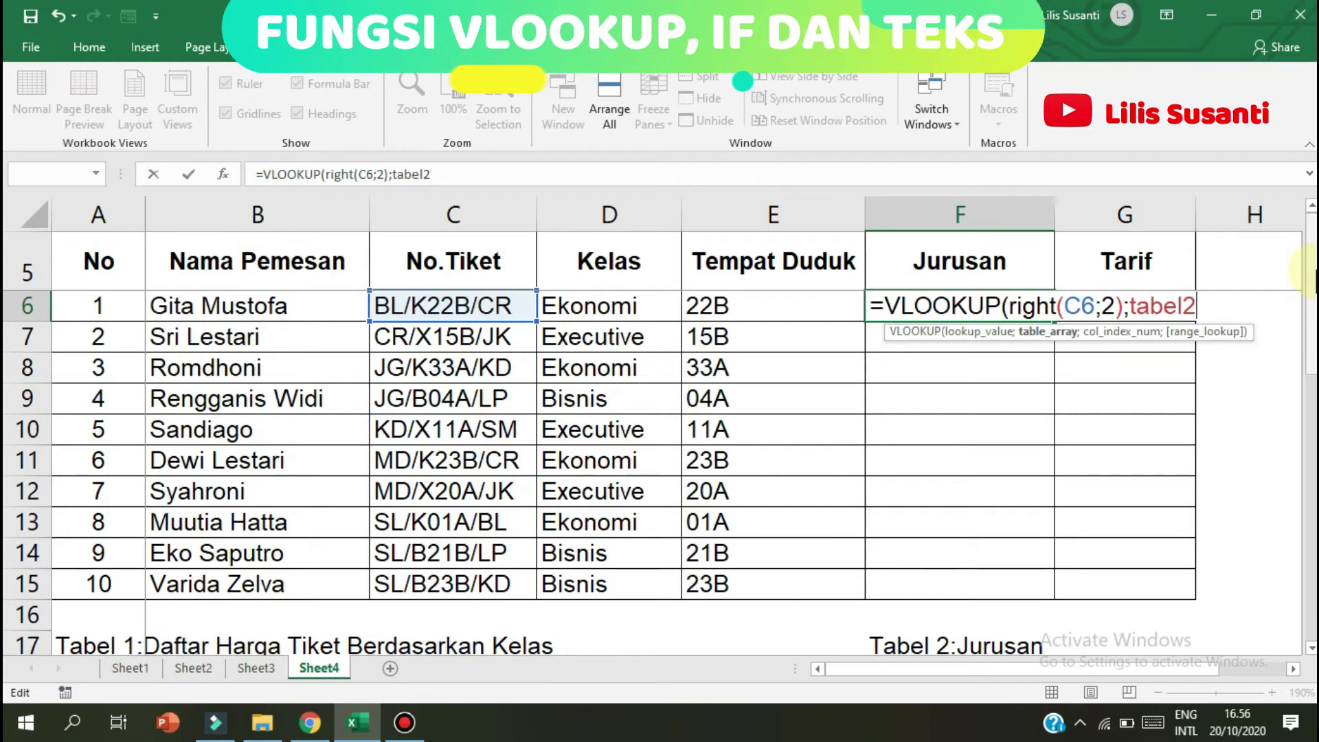
{"action": "type", "text": ";"}
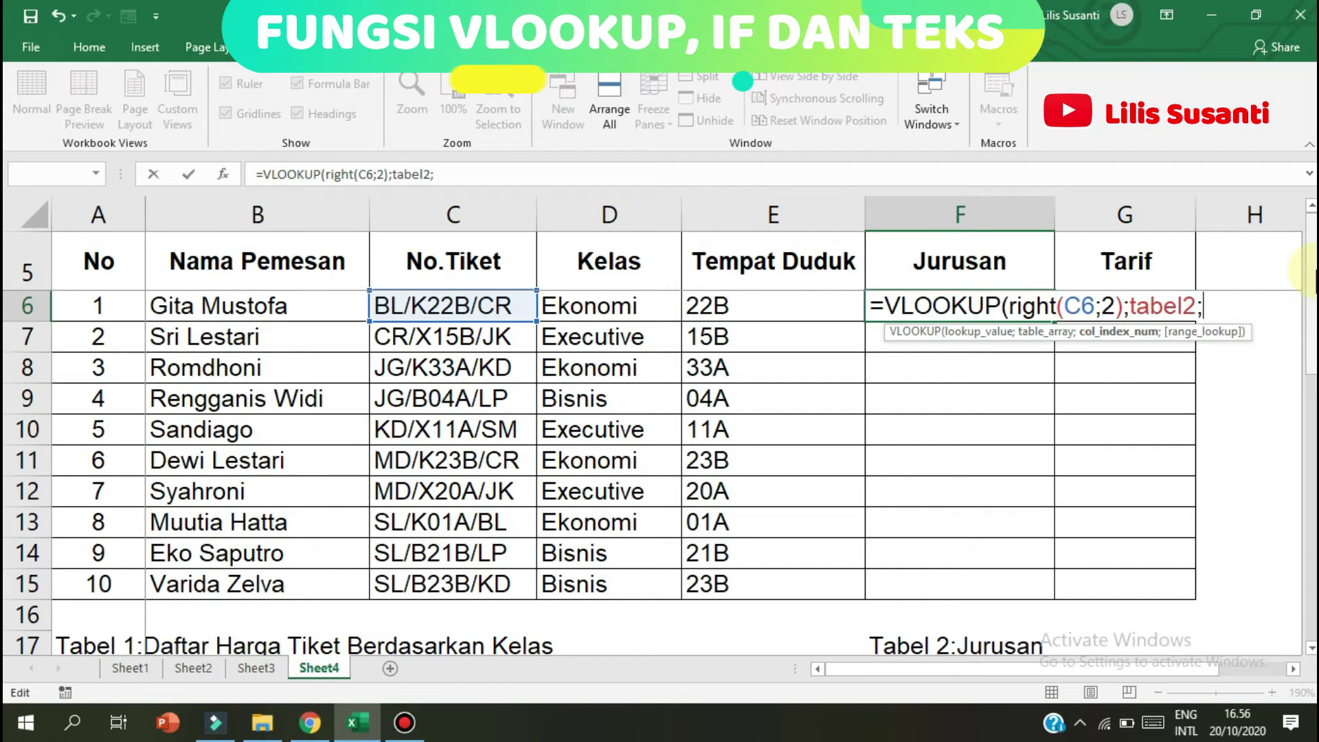
{"action": "left_click_drag", "start_coordinate": [1312, 275], "coordinate": [1313, 309]}
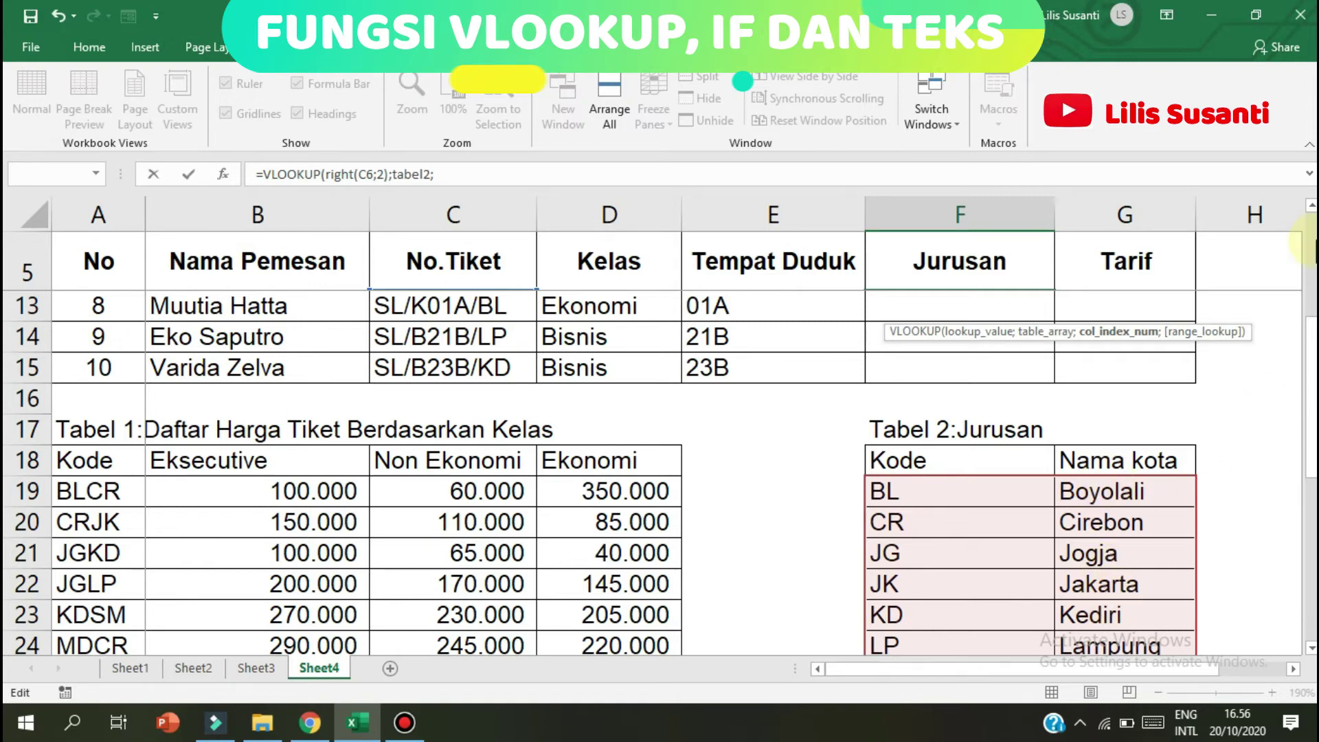
{"action": "scroll", "coordinate": [660, 433], "scroll_direction": "up", "scroll_amount": 2}
{"action": "scroll", "coordinate": [660, 433], "scroll_direction": "up", "scroll_amount": 1}
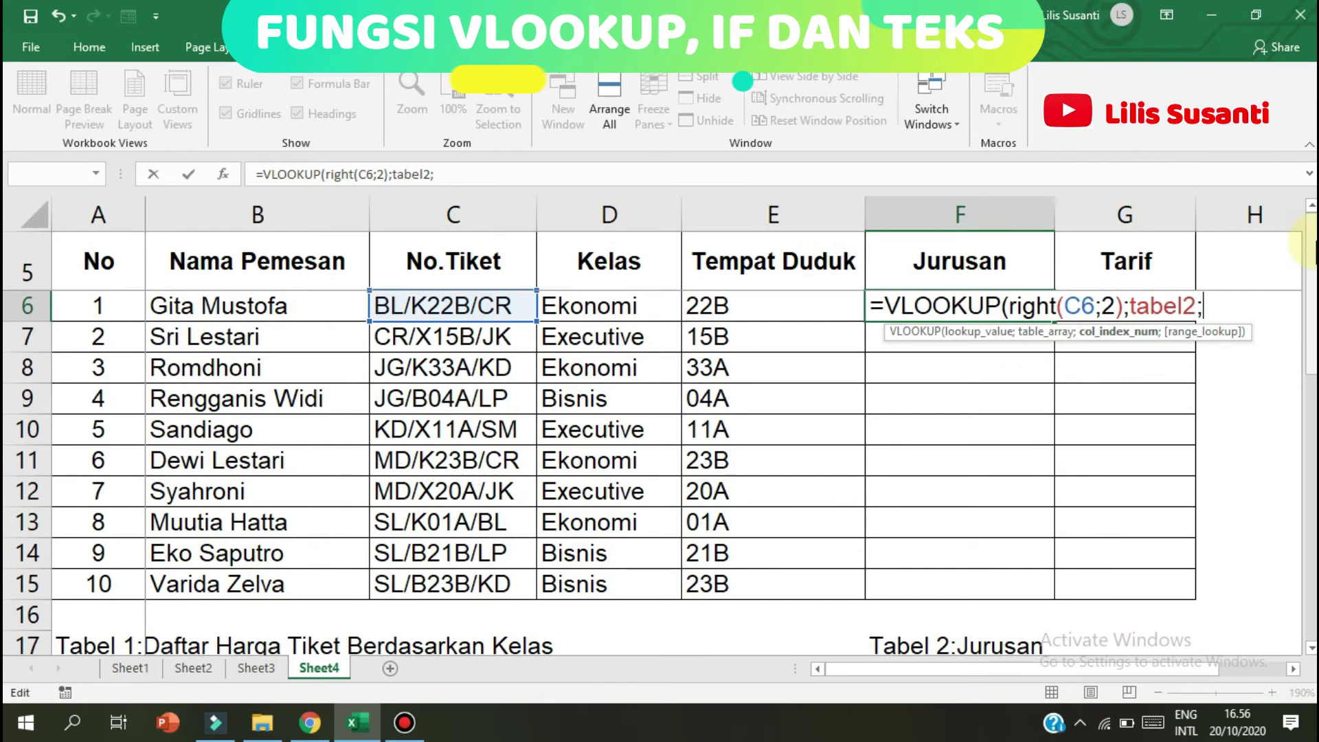
{"action": "type", "text": "2"}
{"action": "key", "text": "Return"}
{"action": "key", "text": "Return"}
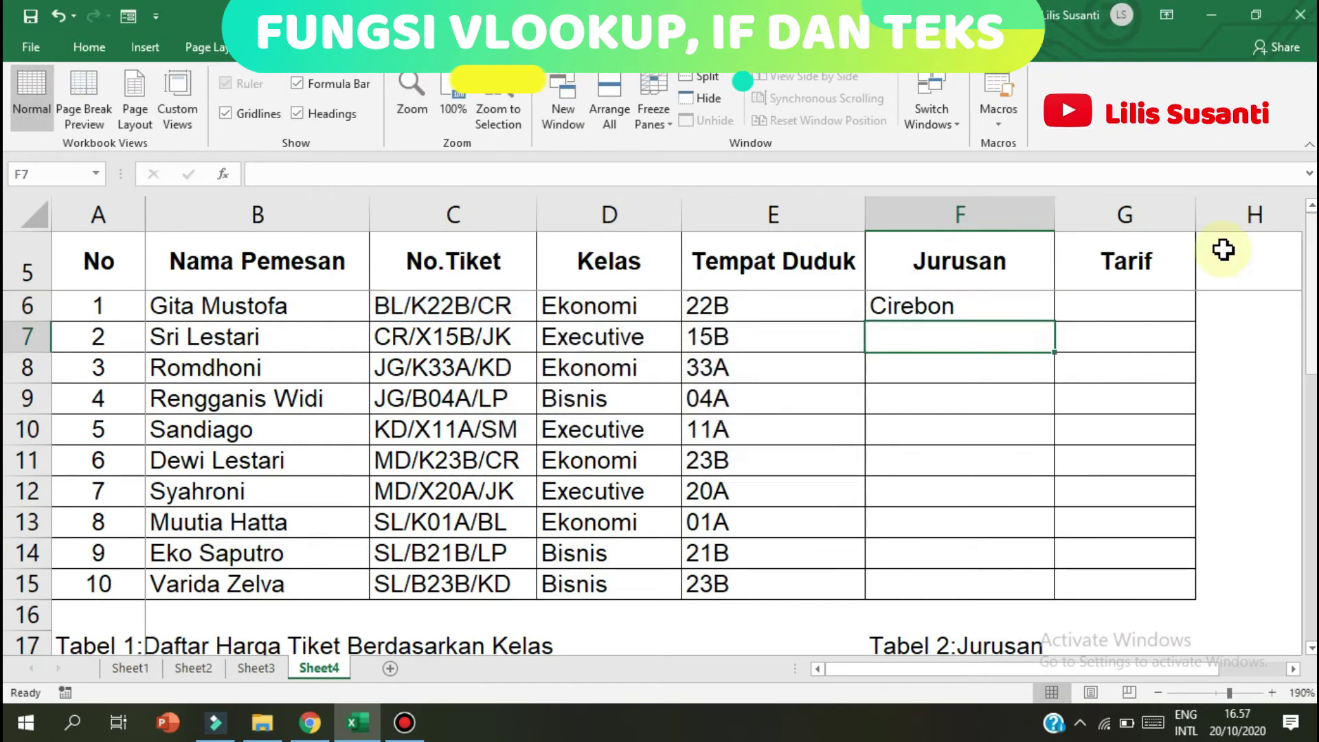
- Fill the F6 lookup formula down to F15
{"action": "left_click", "coordinate": [1012, 313]}
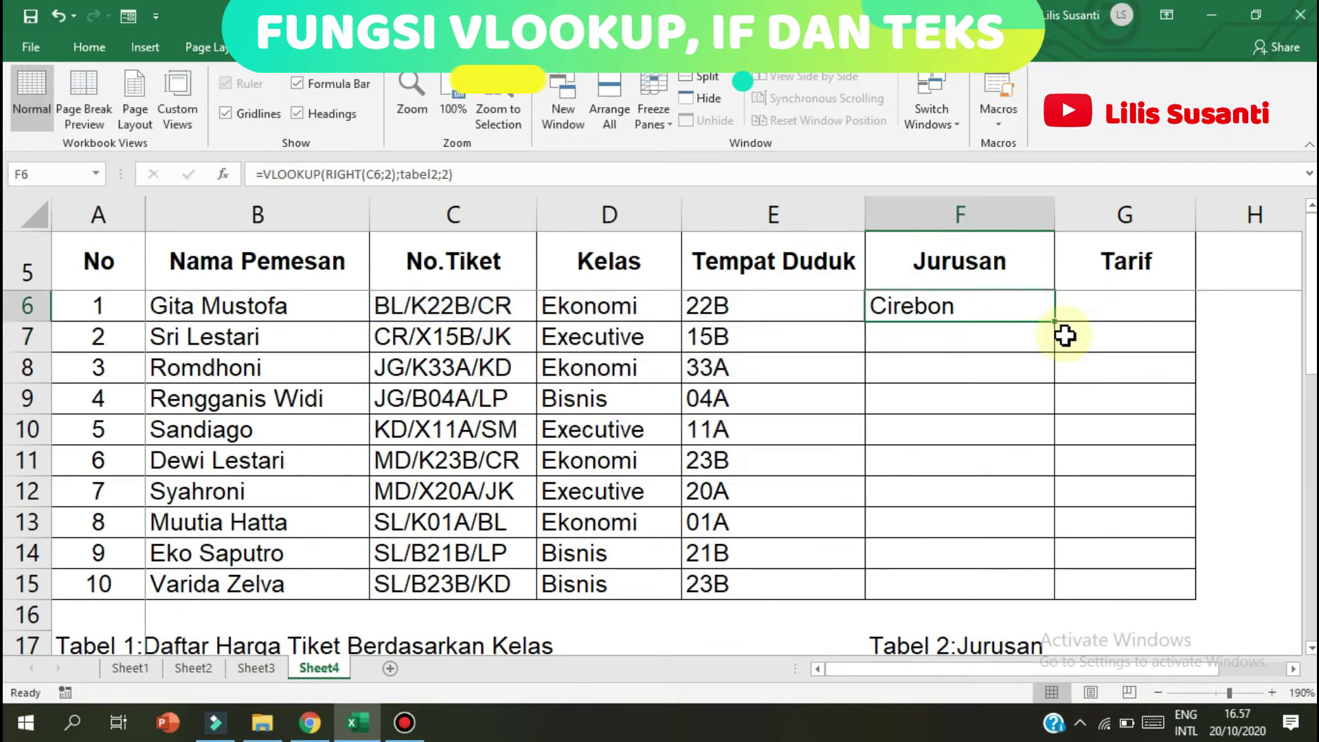
{"action": "left_click_drag", "start_coordinate": [1056, 324], "coordinate": [994, 603]}
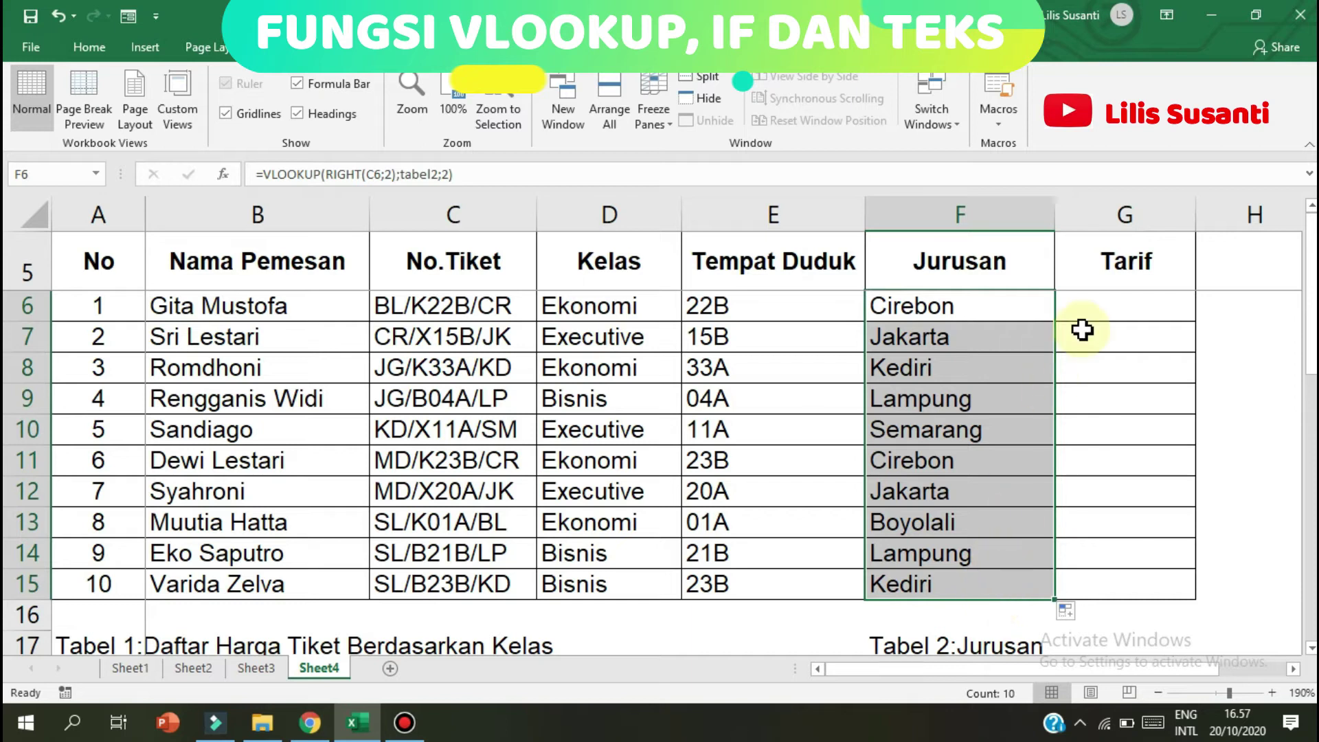
{"action": "left_click", "coordinate": [1089, 310]}
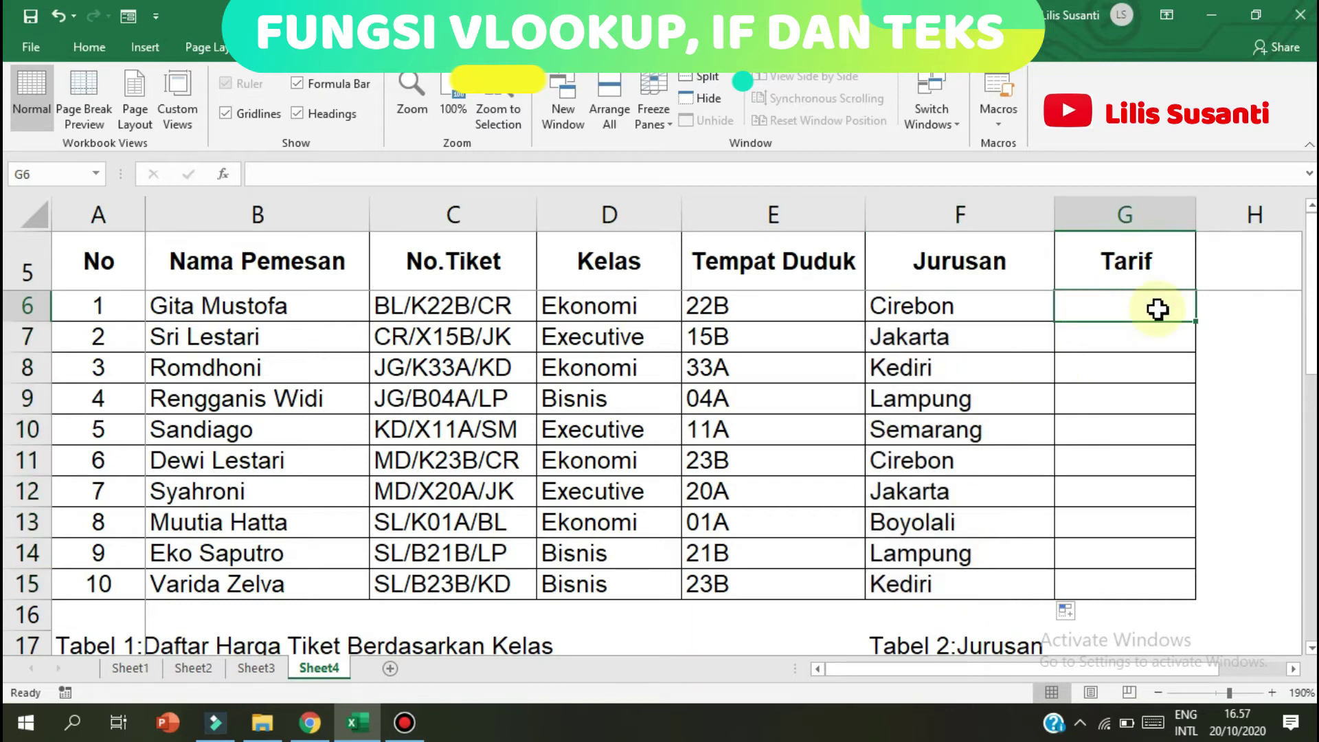
- Read the tarif instruction in row 34, then select the Tabel 1 price data A19:D29
{"action": "left_click_drag", "start_coordinate": [1311, 288], "coordinate": [1311, 440]}
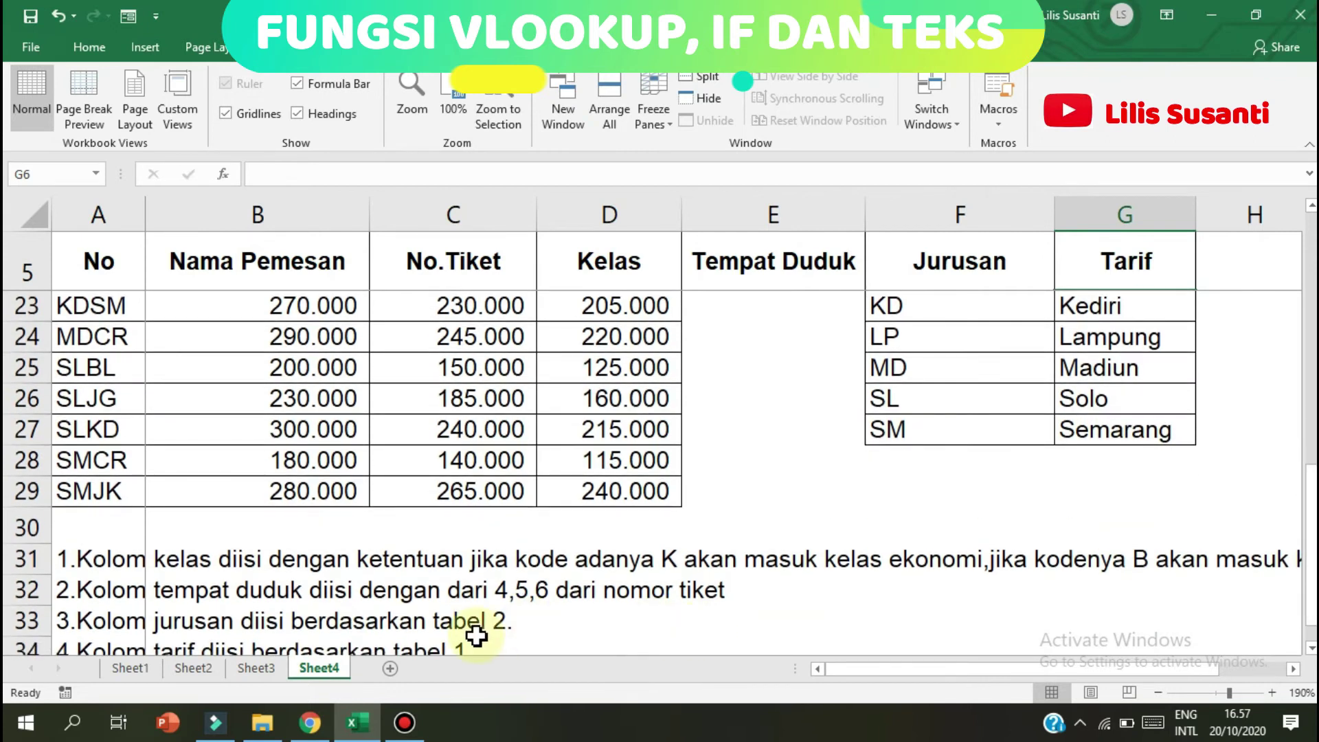
{"action": "left_click", "coordinate": [471, 628]}
{"action": "key", "text": "Down"}
{"action": "key", "text": "Left"}
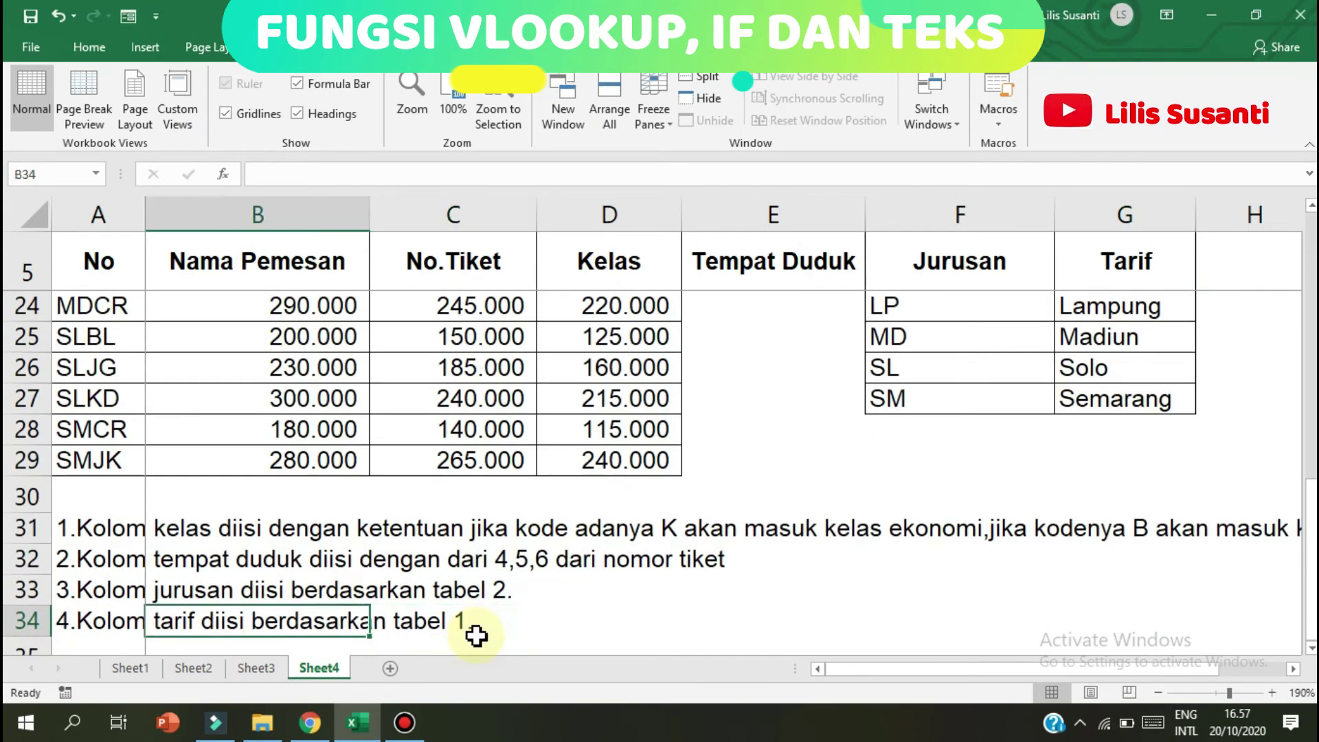
{"action": "key", "text": "Left"}
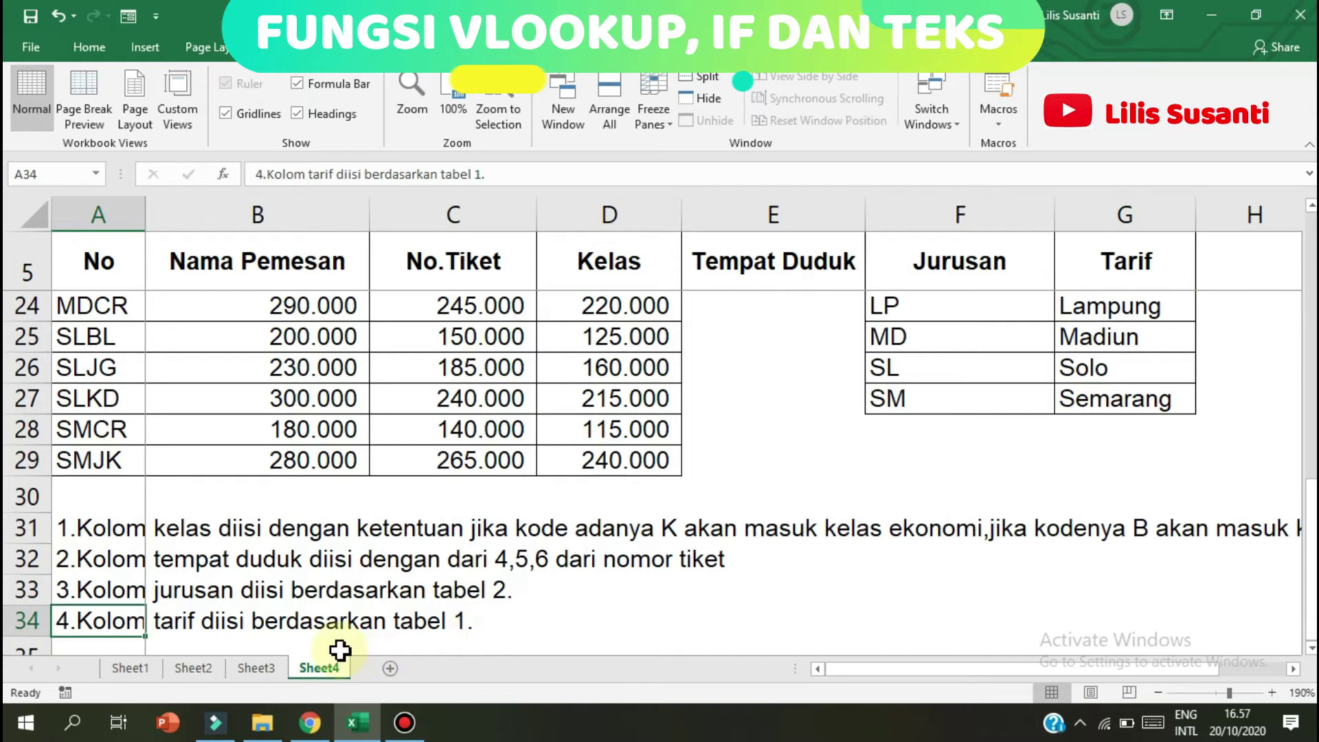
{"action": "left_click_drag", "start_coordinate": [1311, 512], "coordinate": [1311, 511]}
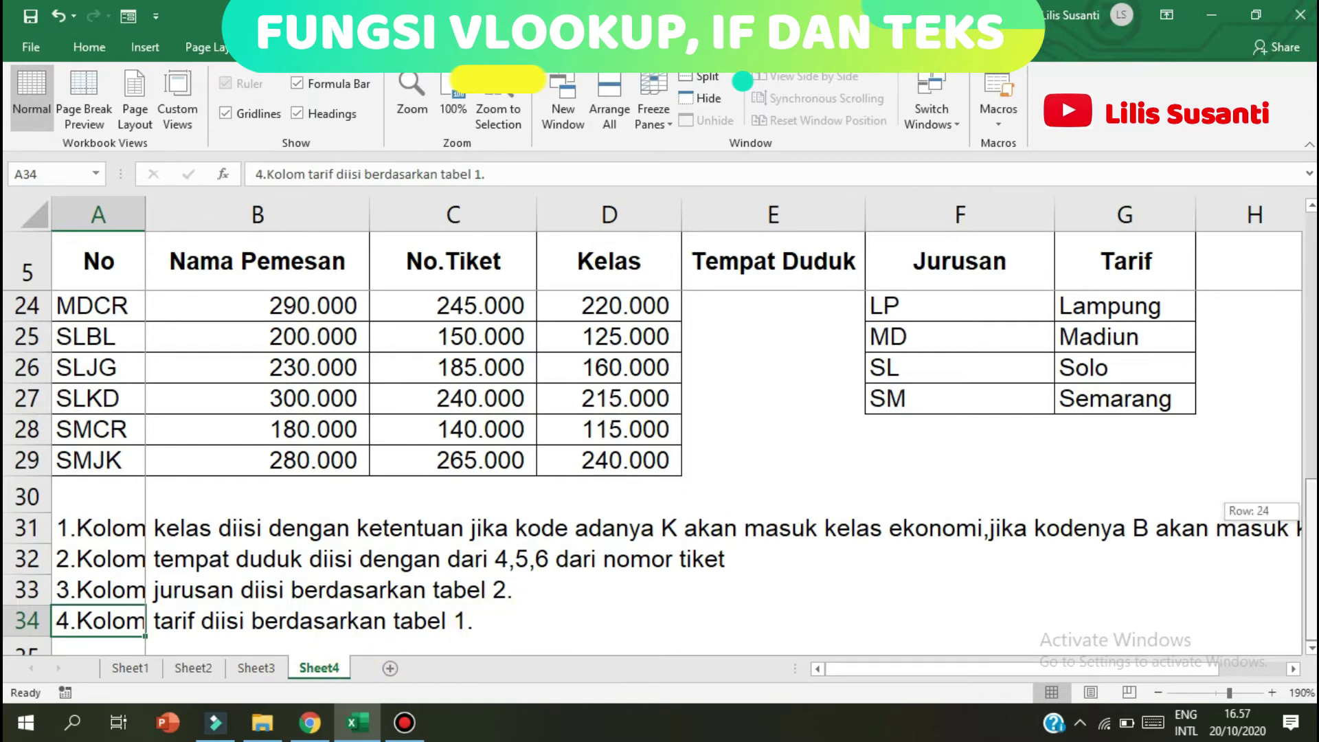
{"action": "scroll", "coordinate": [778, 366], "scroll_direction": "up", "scroll_amount": 3}
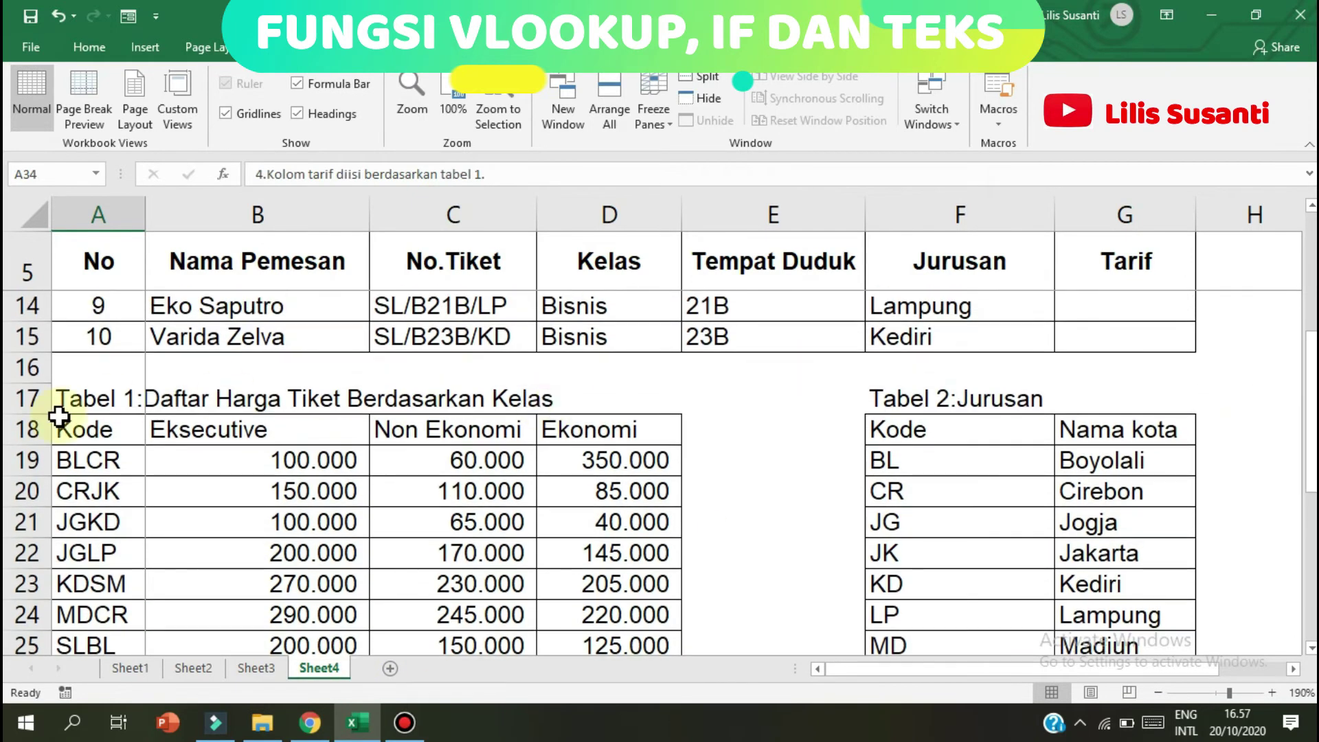
{"action": "mouse_move", "coordinate": [88, 460]}
{"action": "left_mouse_down"}
{"action": "mouse_move", "coordinate": [392, 589]}
{"action": "mouse_move", "coordinate": [492, 739]}
{"action": "mouse_move", "coordinate": [560, 588]}
{"action": "mouse_move", "coordinate": [562, 612]}
{"action": "left_mouse_up"}
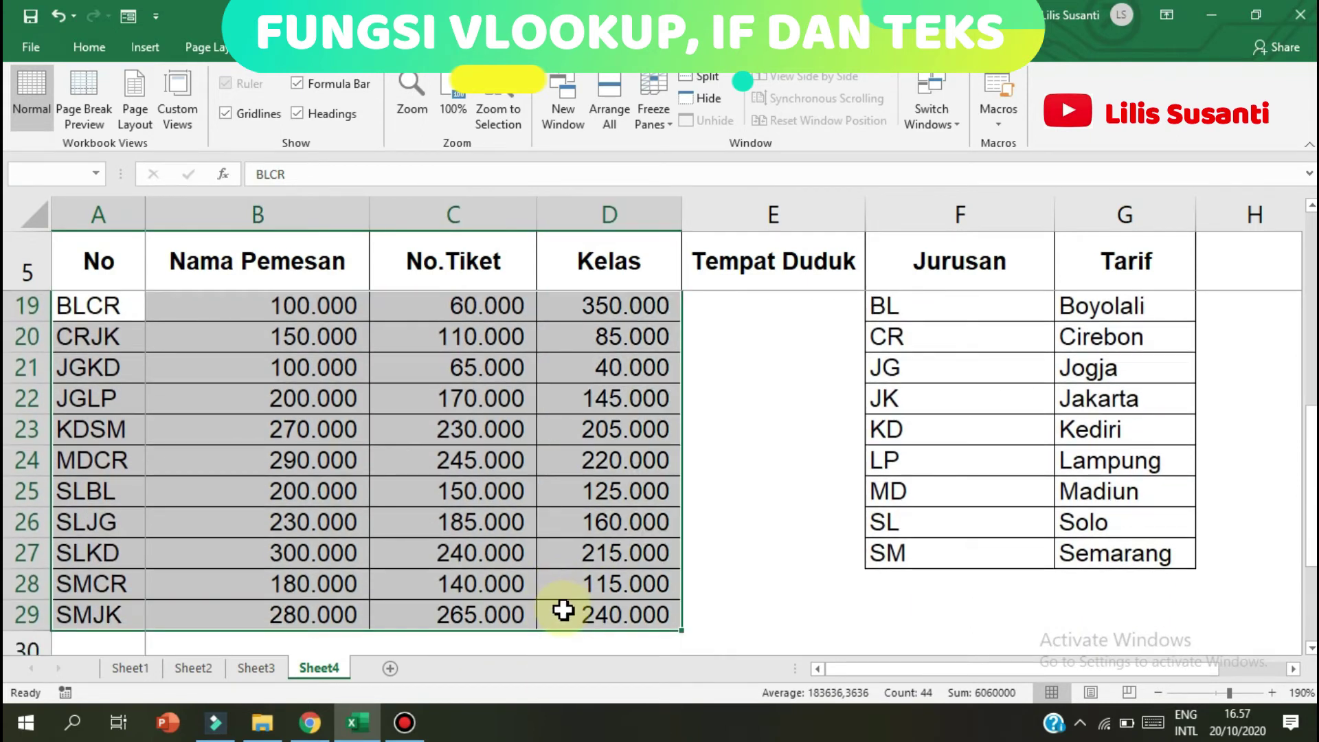
- Name the selected A19:D29 price range tabel1 in the Name Box
{"action": "left_click", "coordinate": [52, 179]}
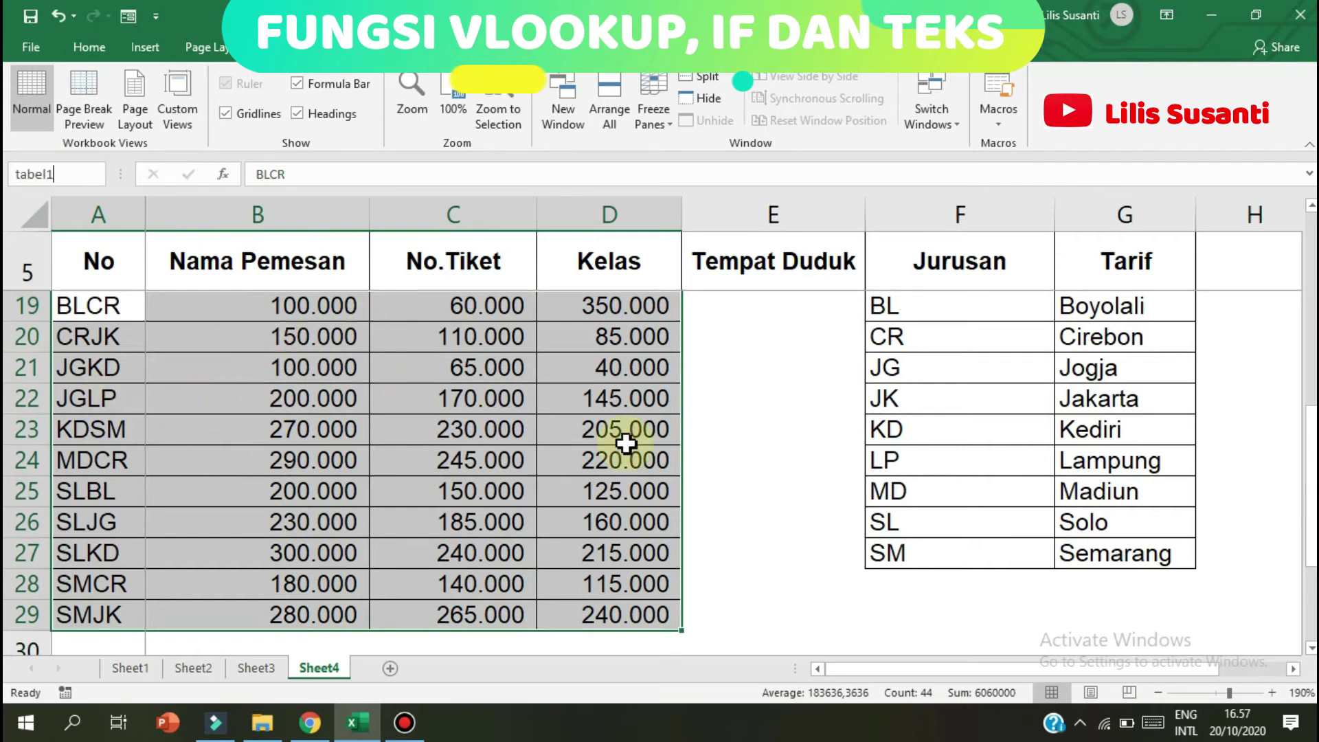
{"action": "type", "text": "tabel"}
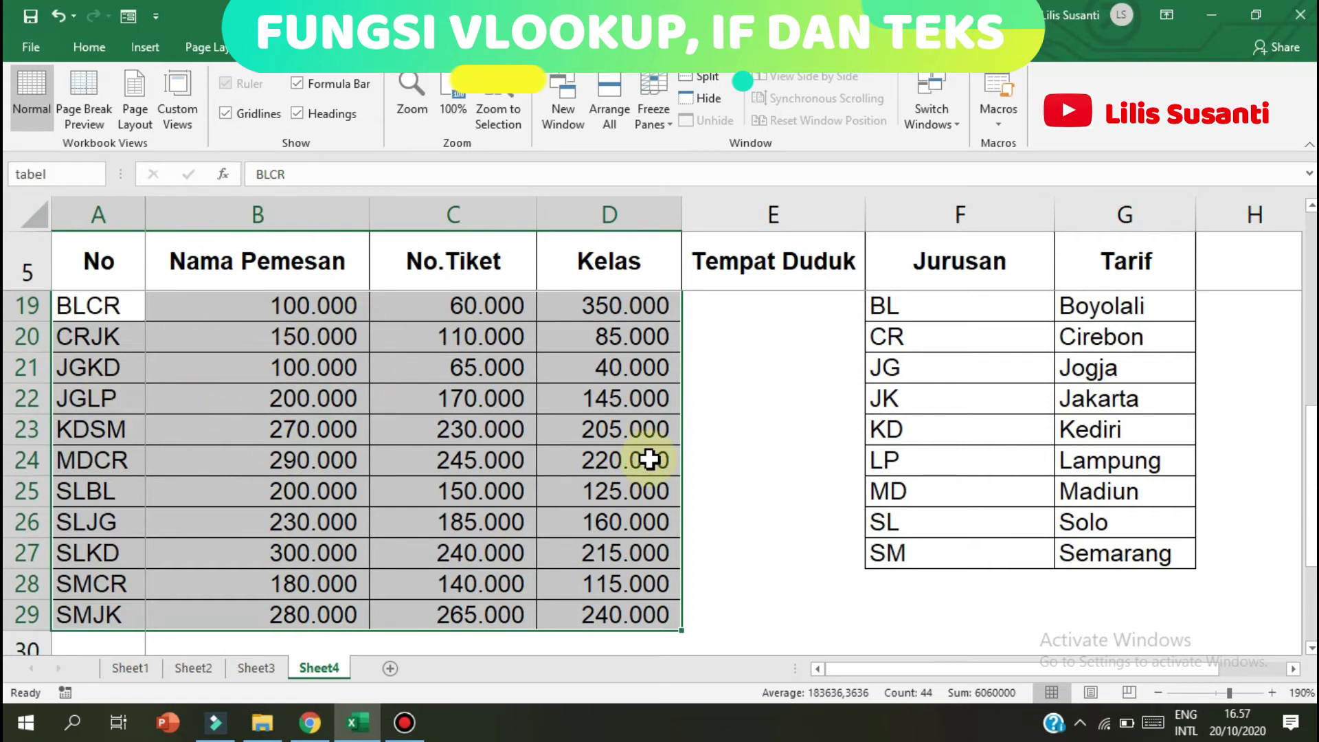
{"action": "type", "text": "1"}
{"action": "key", "text": "Return"}
{"action": "left_click_drag", "start_coordinate": [1311, 516], "coordinate": [1311, 337]}
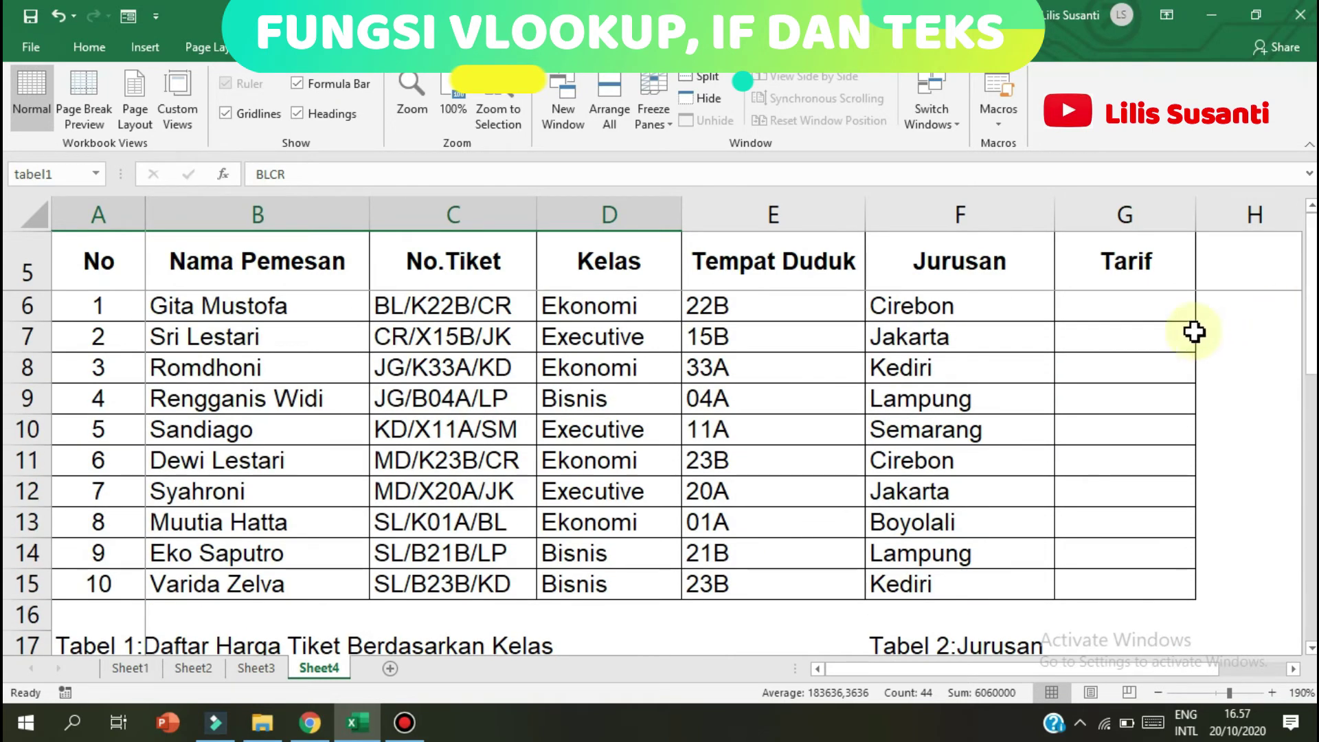
{"action": "left_click", "coordinate": [1145, 301]}
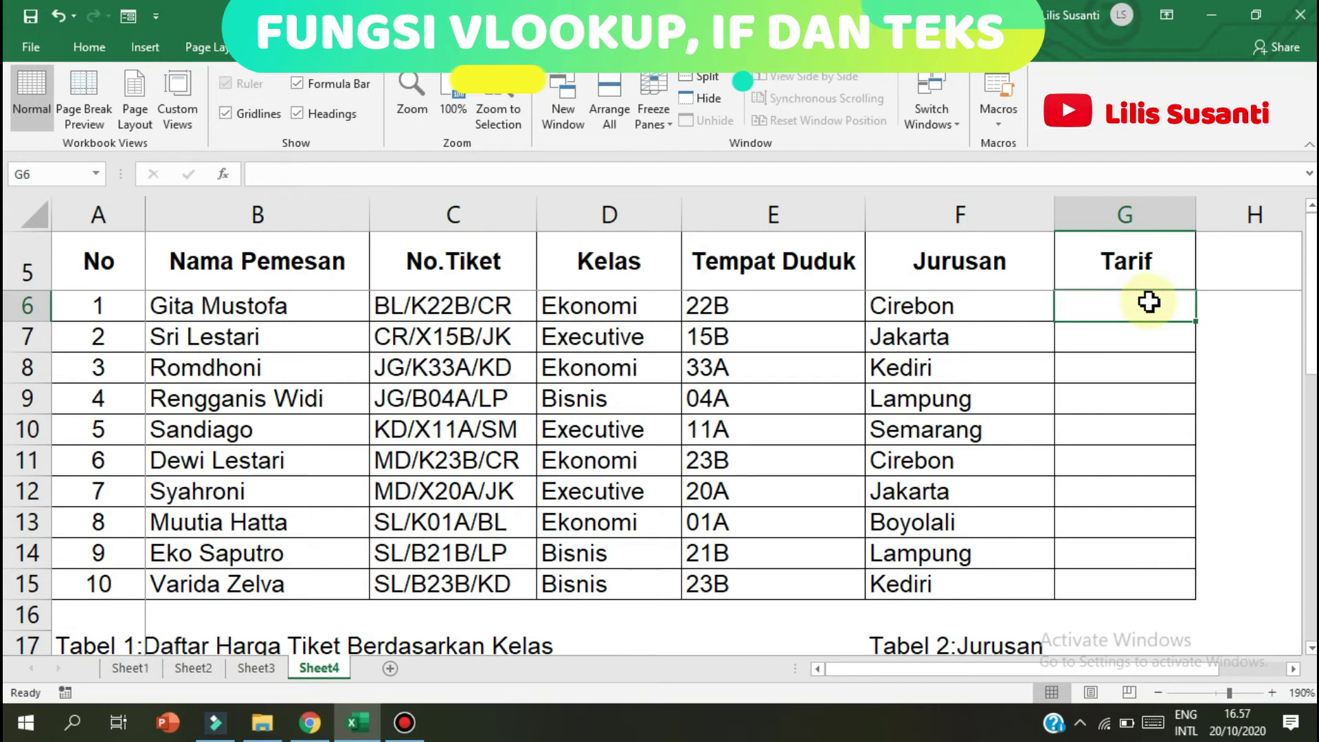
{"action": "left_click_drag", "start_coordinate": [1311, 303], "coordinate": [1311, 405]}
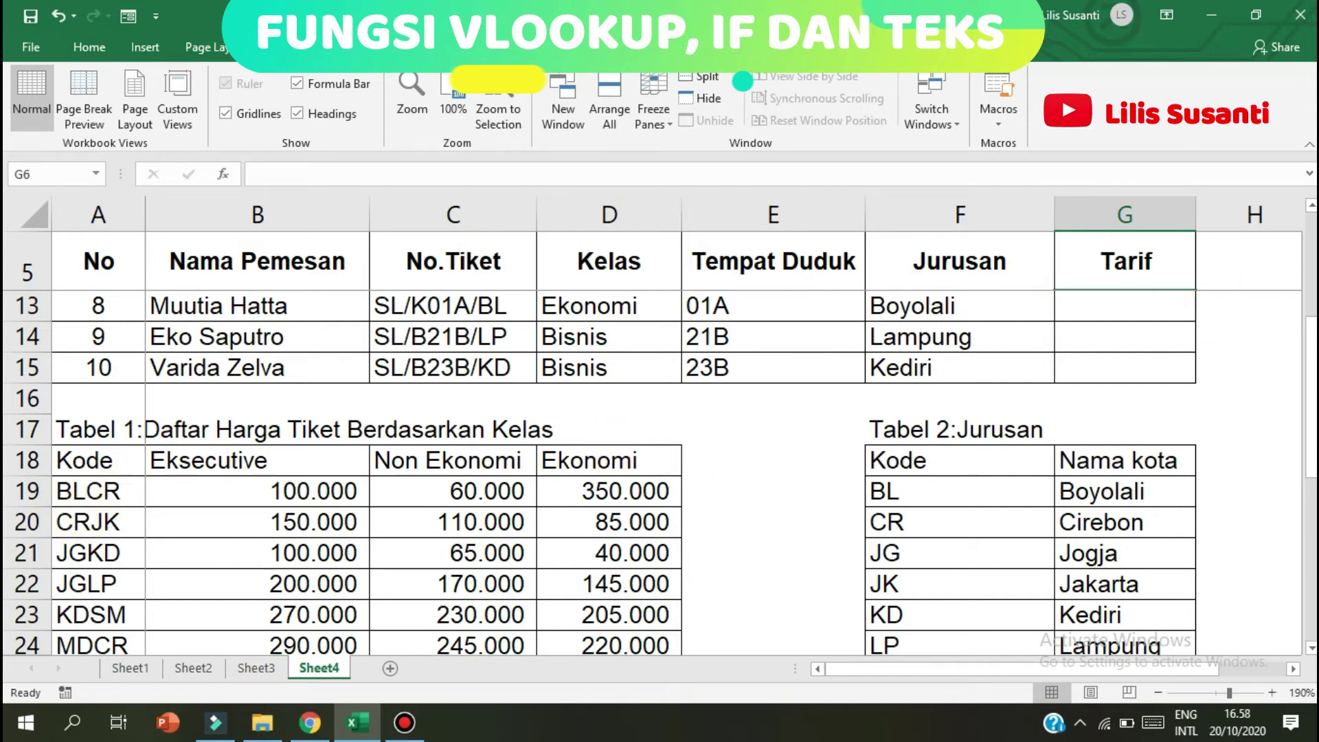
{"action": "left_click_drag", "start_coordinate": [1312, 391], "coordinate": [1312, 288]}
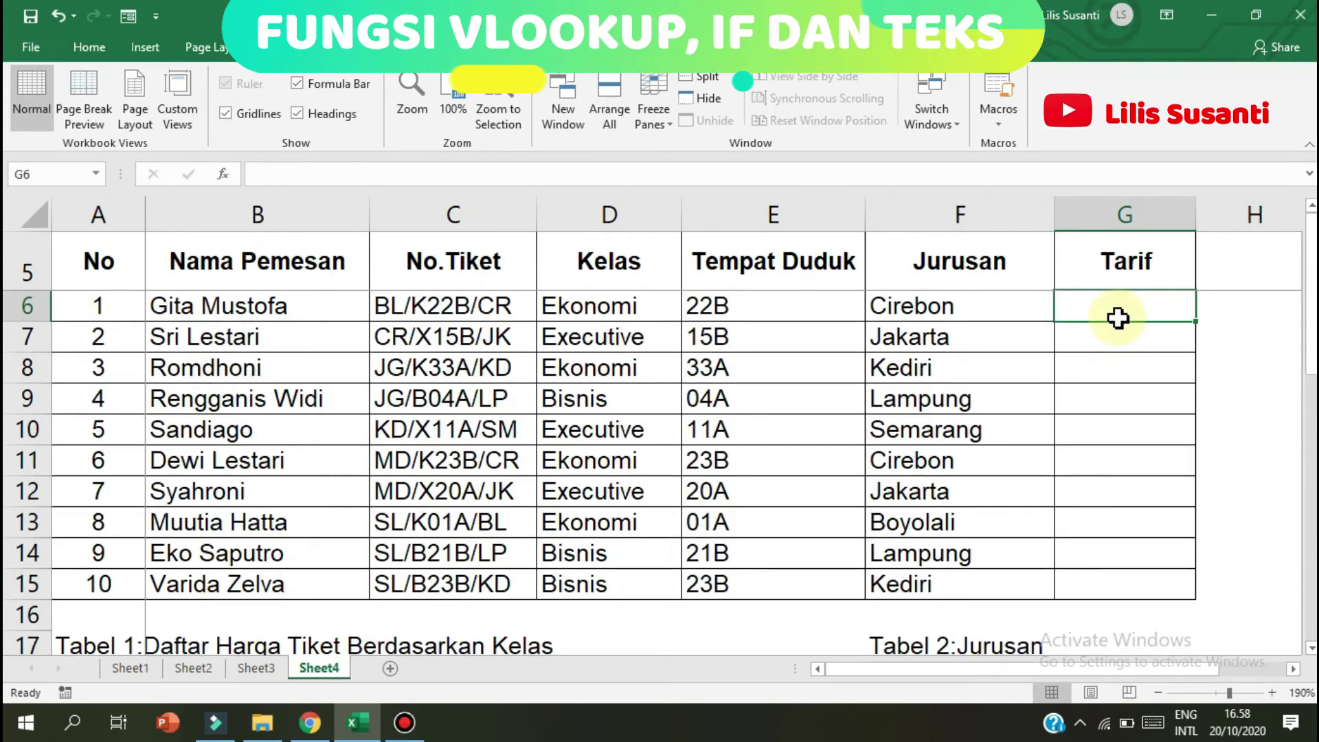
- Start a VLOOKUP formula in G6 with ticket C6 as the lookup value
{"action": "type", "text": "=vl"}
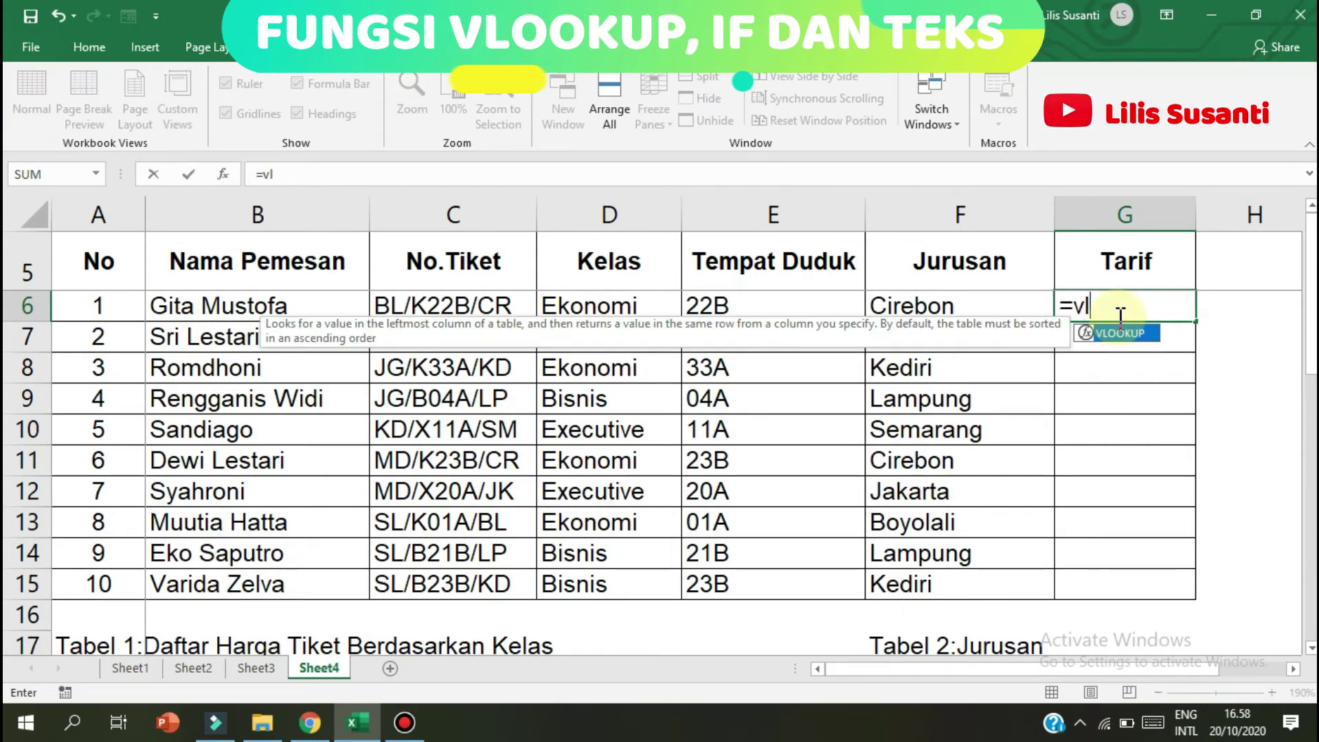
{"action": "double_click", "coordinate": [1118, 335]}
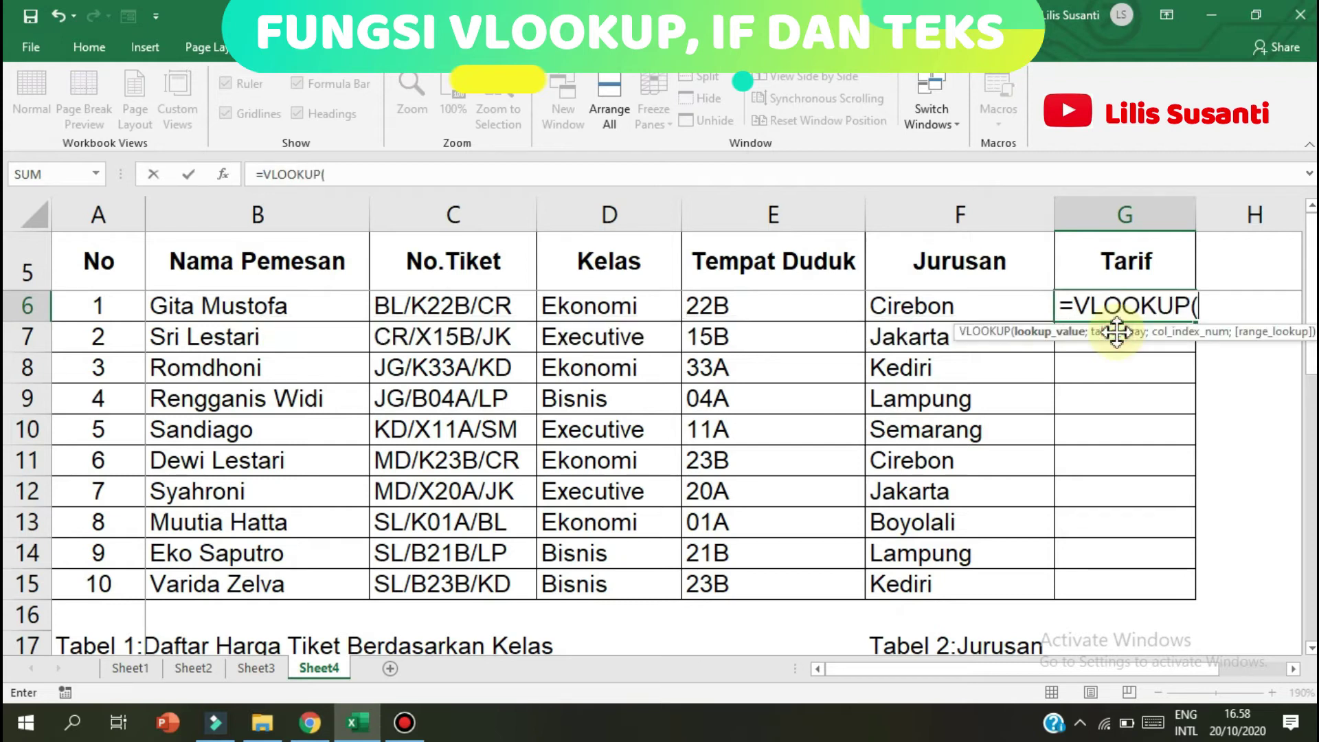
{"action": "left_click", "coordinate": [407, 316]}
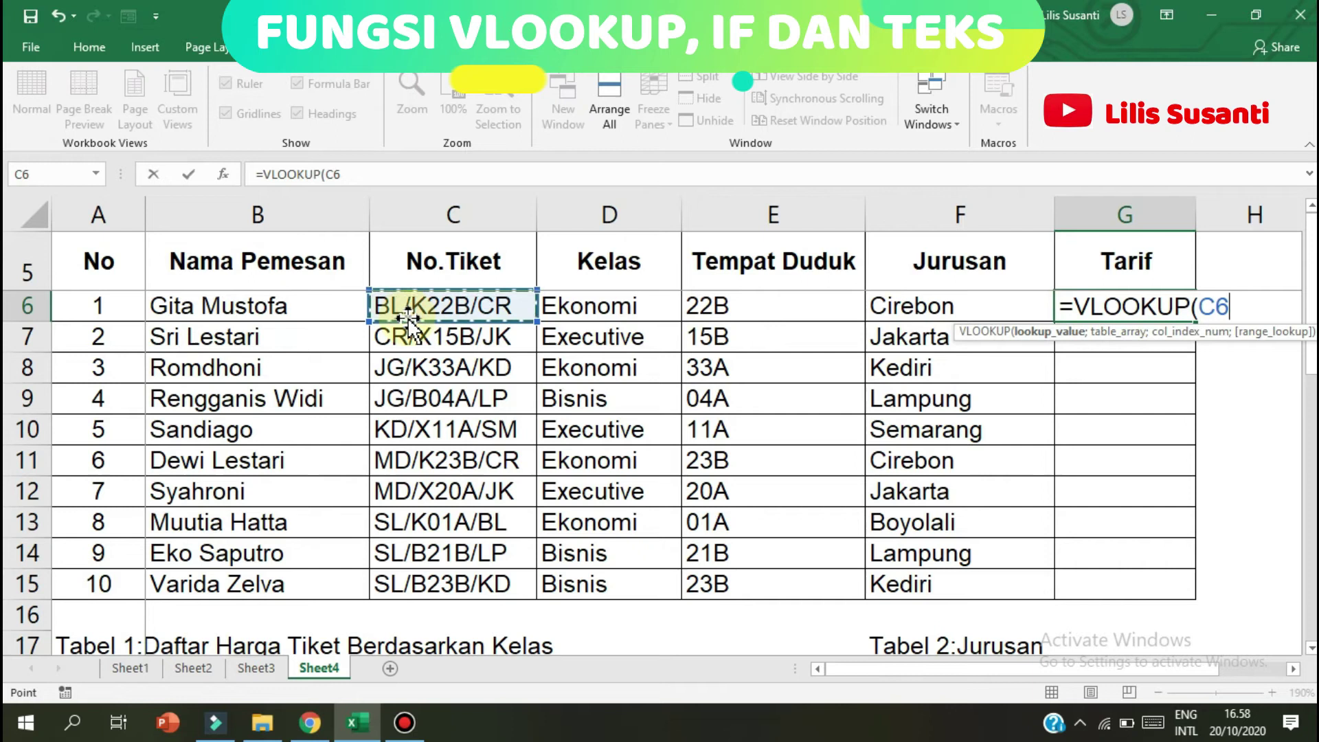
{"action": "left_click_drag", "start_coordinate": [1311, 268], "coordinate": [1311, 309]}
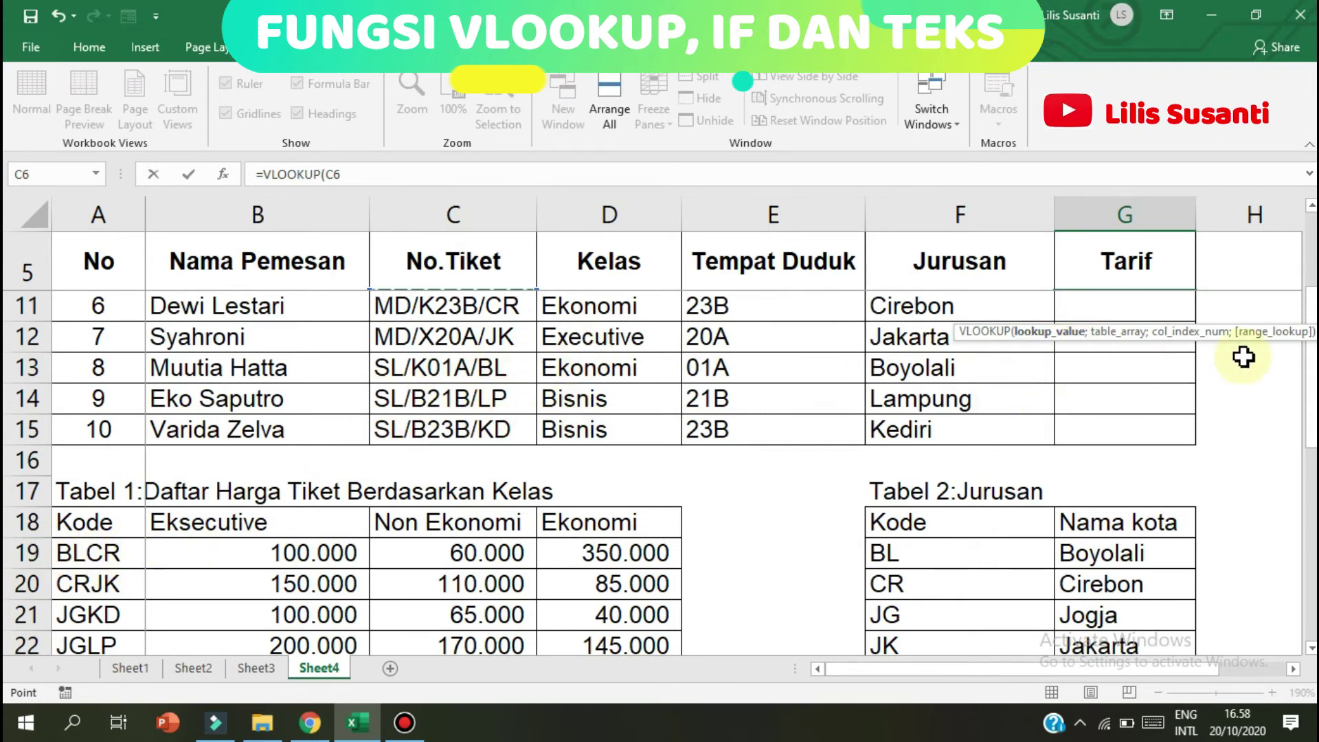
{"action": "left_click_drag", "start_coordinate": [1309, 404], "coordinate": [1312, 300]}
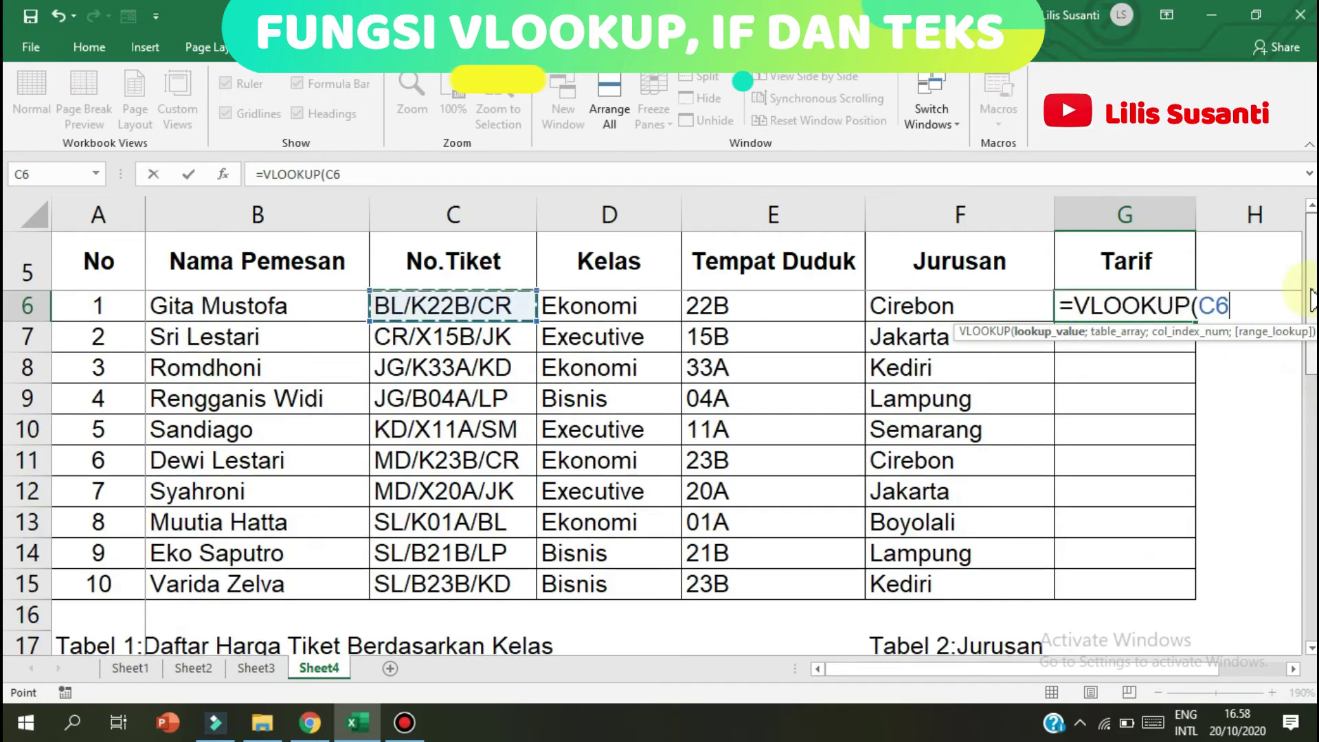
- Replace the C6 lookup value with left(C6;2)& to take the ticket's first two characters
{"action": "key", "text": "BackSpace"}
{"action": "key", "text": "BackSpace"}
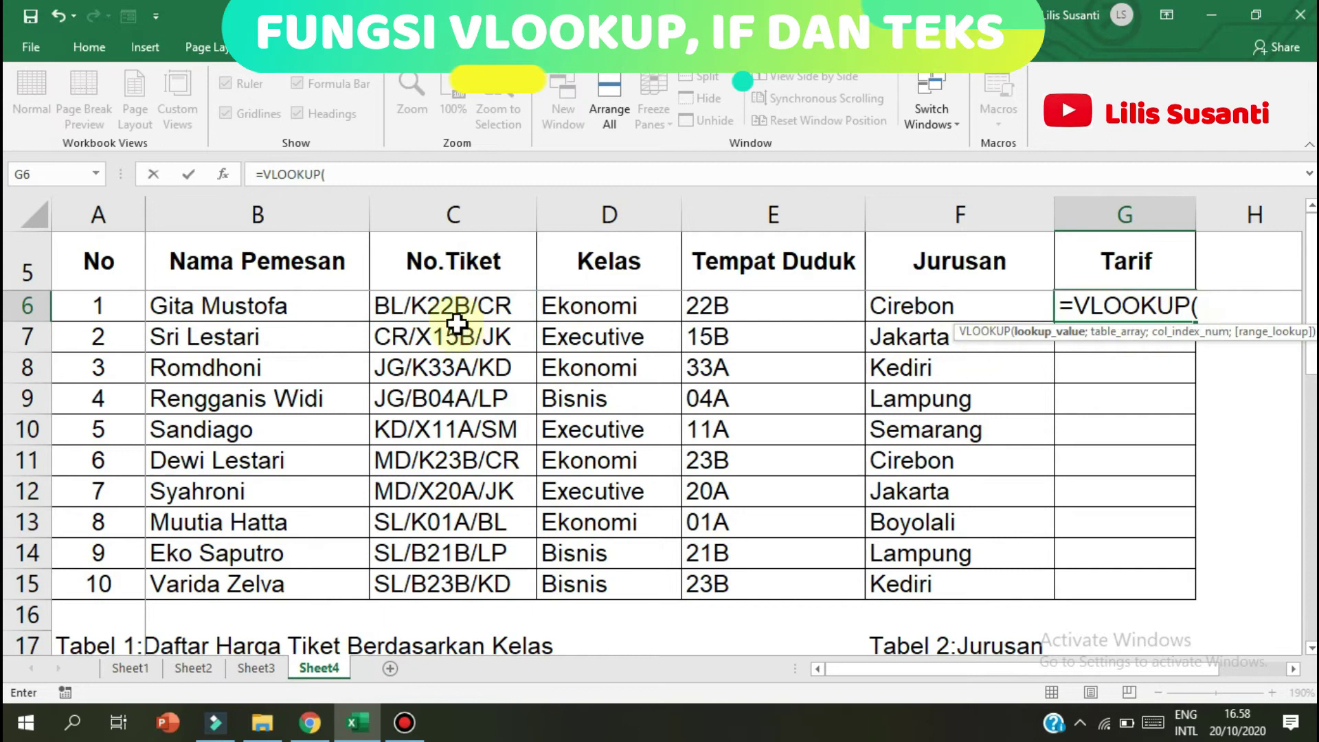
{"action": "type", "text": "left("}
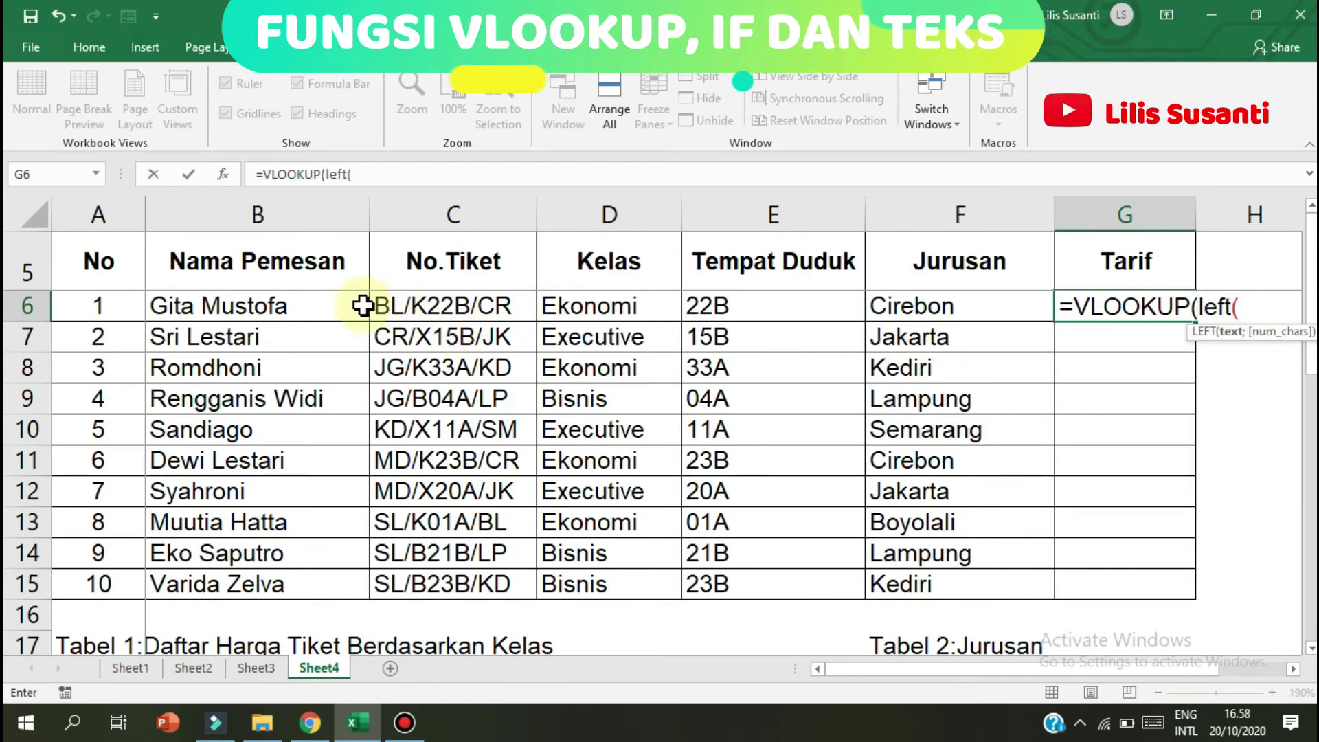
{"action": "left_click", "coordinate": [479, 310]}
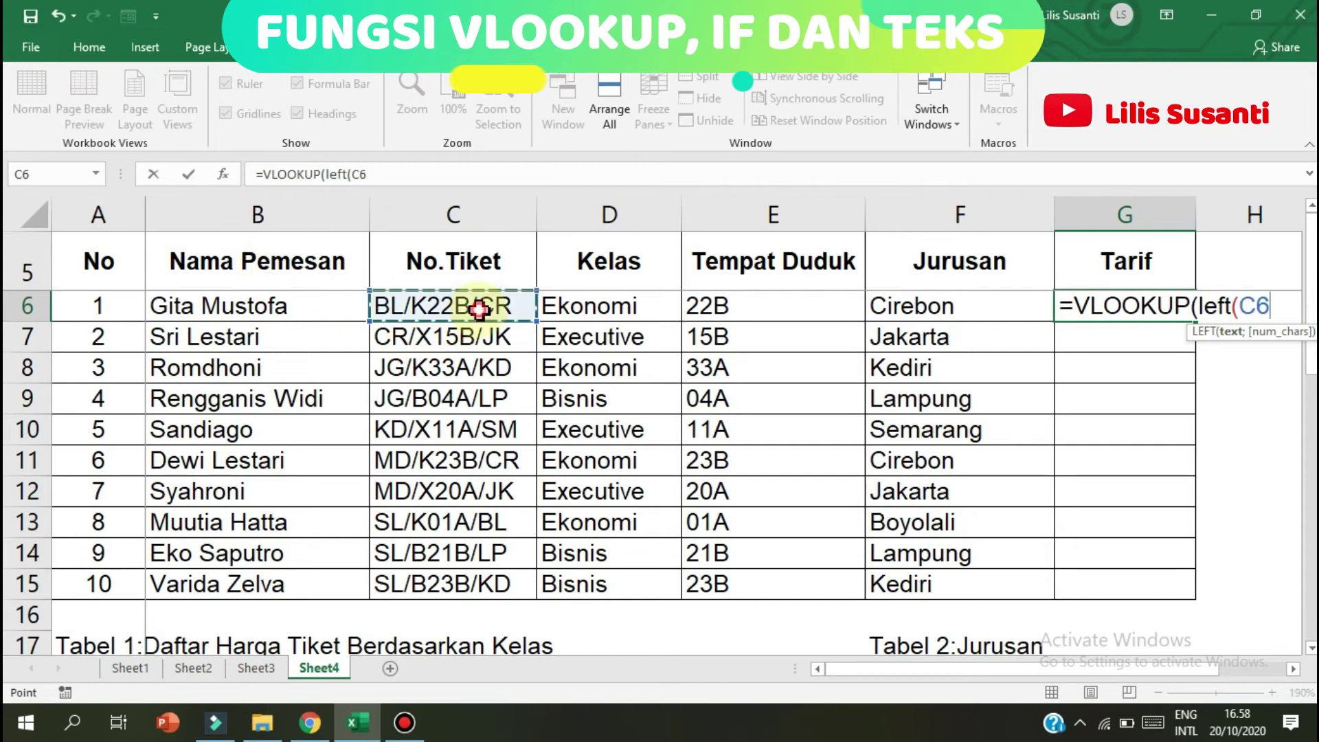
{"action": "type", "text": ";"}
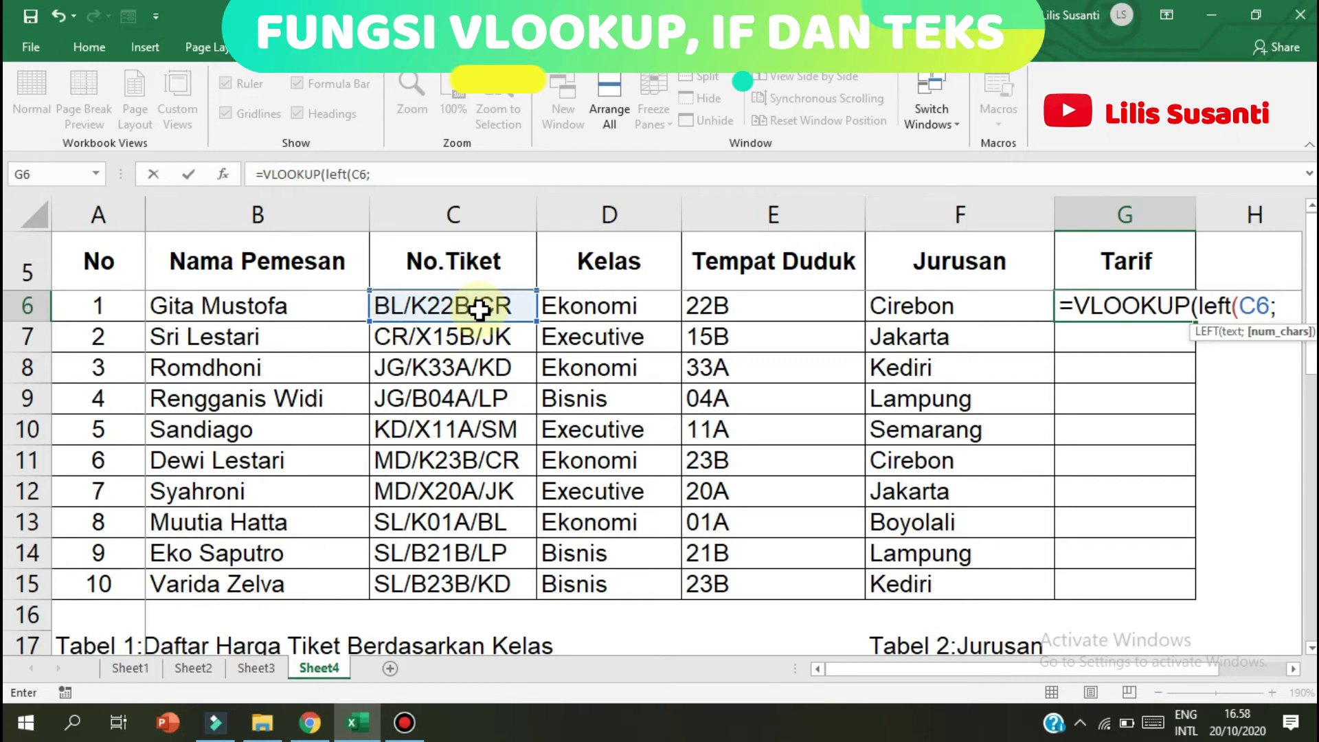
{"action": "type", "text": "2)"}
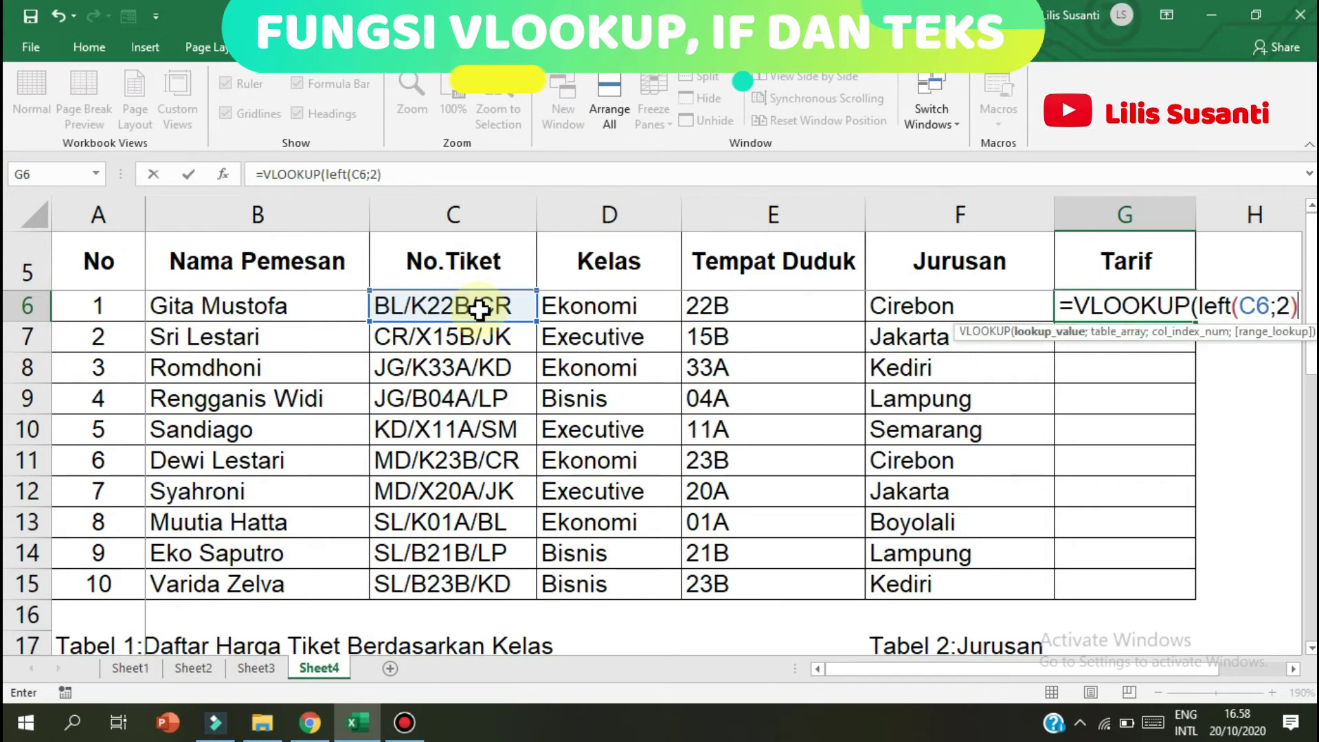
{"action": "type", "text": "&"}
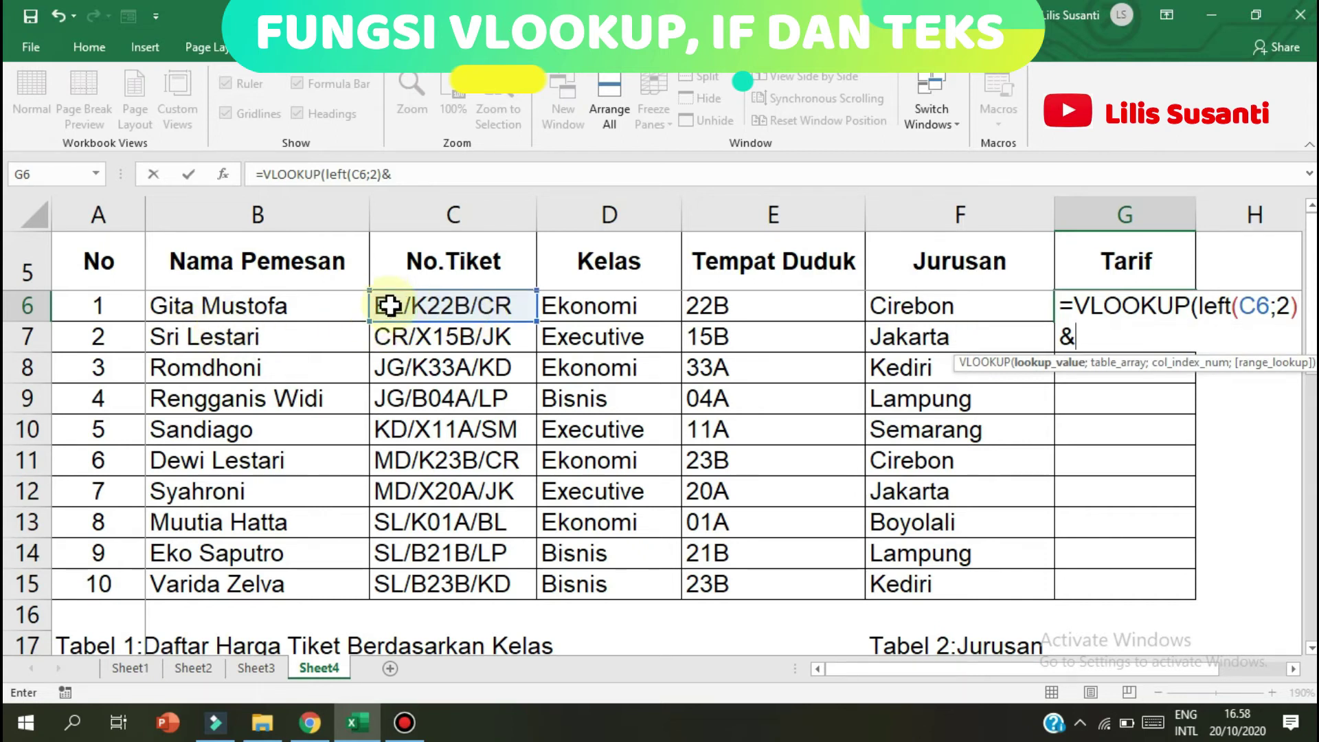
{"action": "left_click_drag", "start_coordinate": [1312, 297], "coordinate": [1312, 309]}
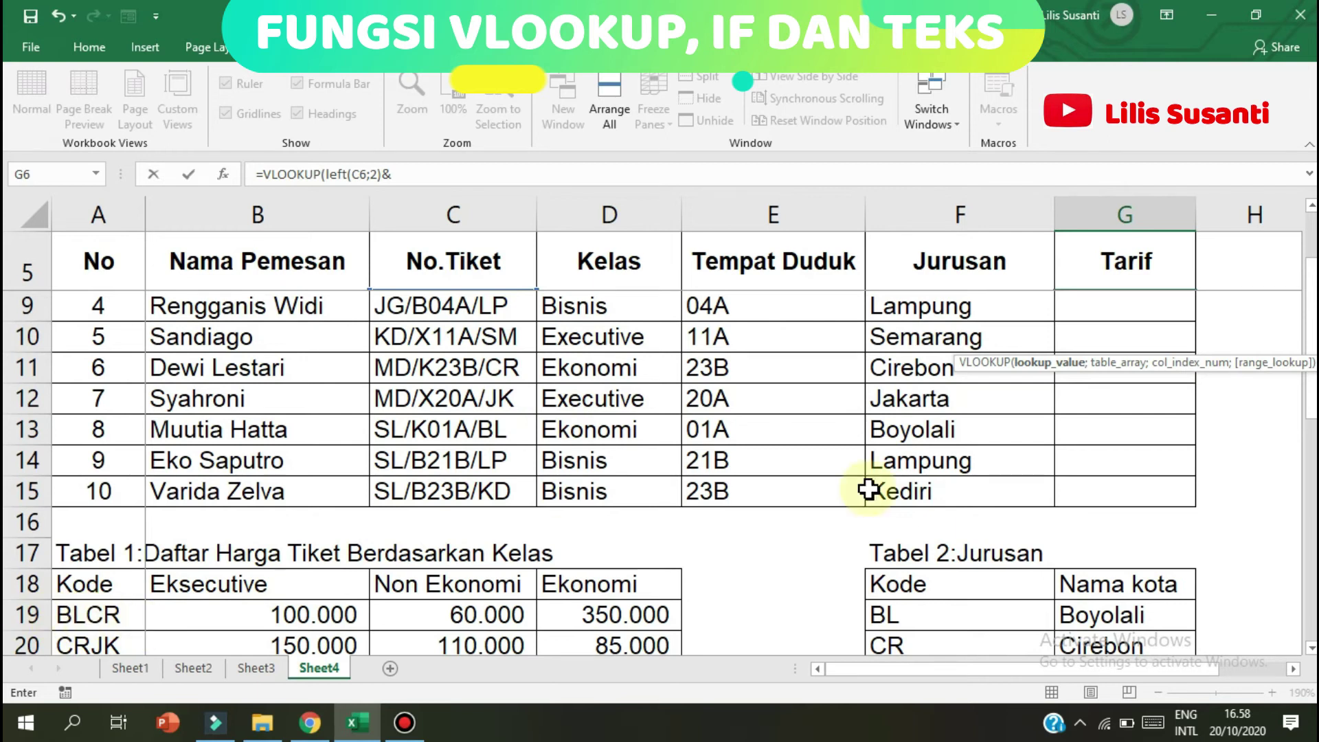
{"action": "left_click_drag", "start_coordinate": [1312, 413], "coordinate": [1312, 402]}
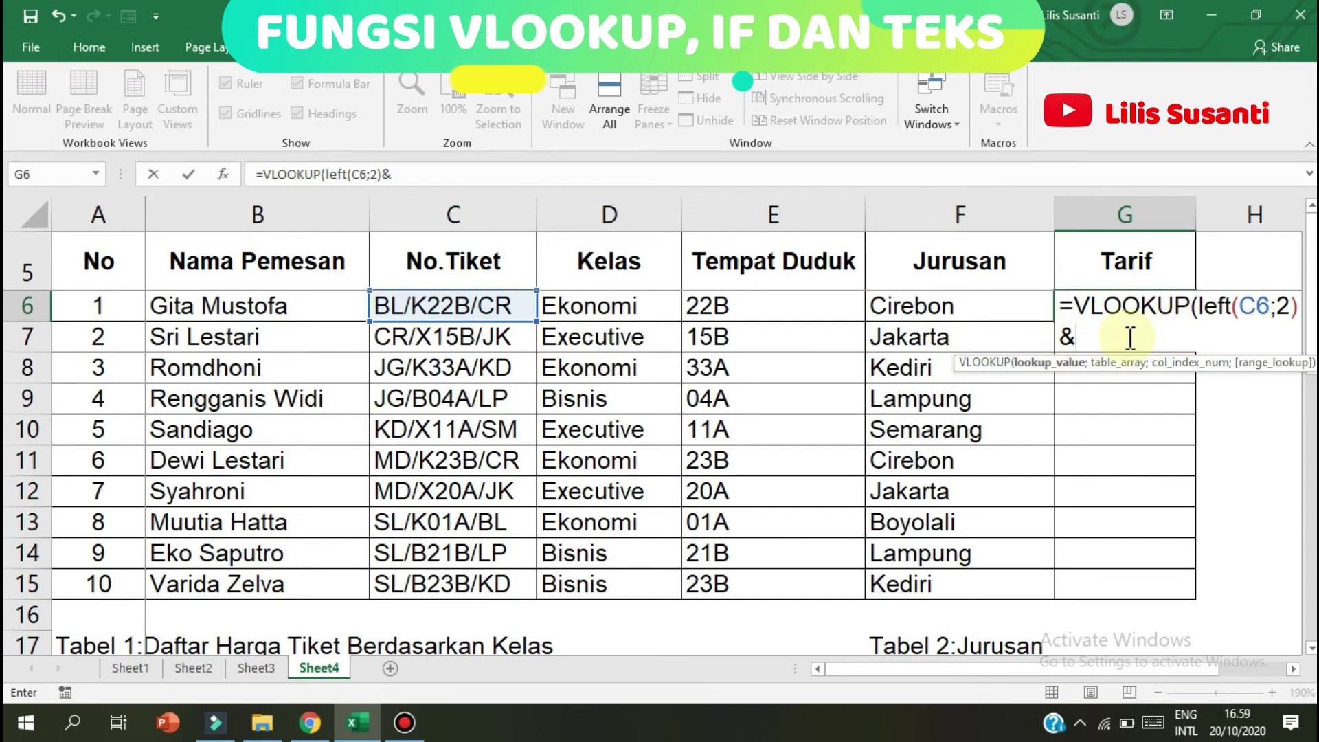
- Append right(C6;2) to the lookup value and choose tabel1 as the lookup table
{"action": "type", "text": "right("}
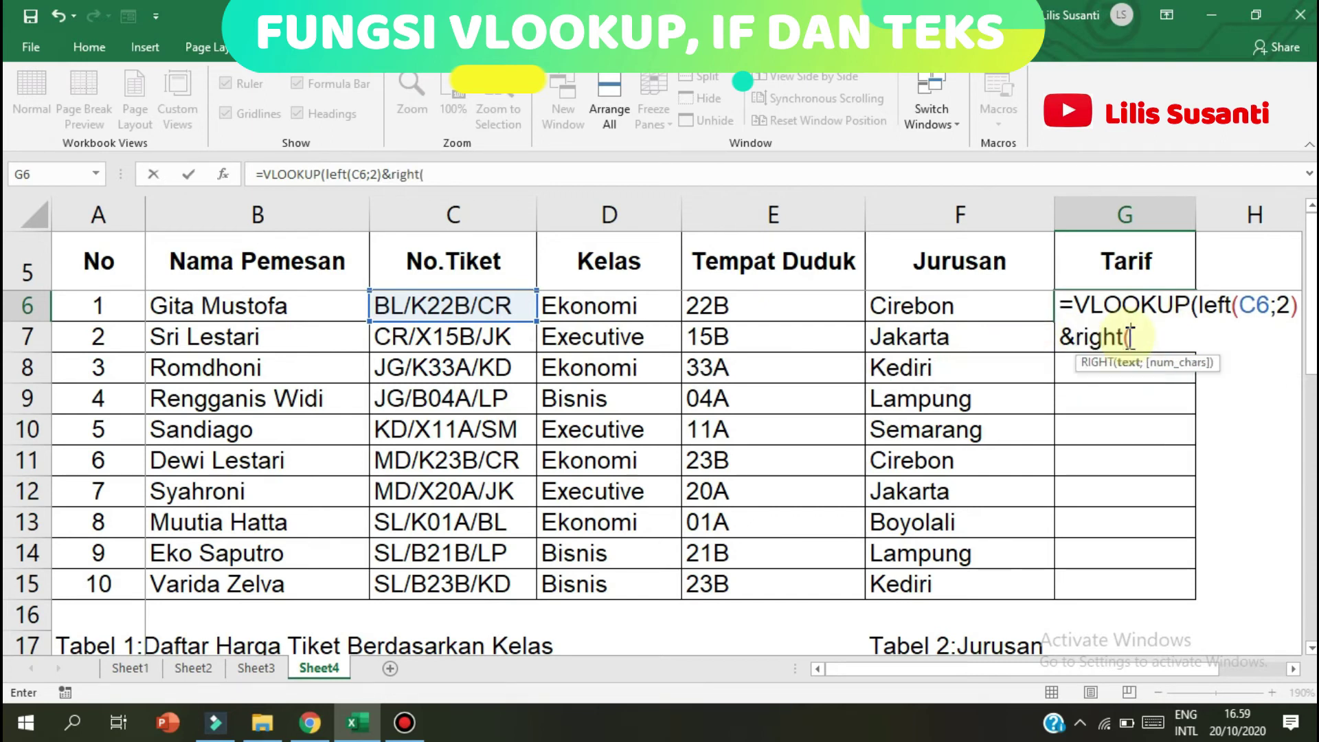
{"action": "left_click", "coordinate": [453, 308]}
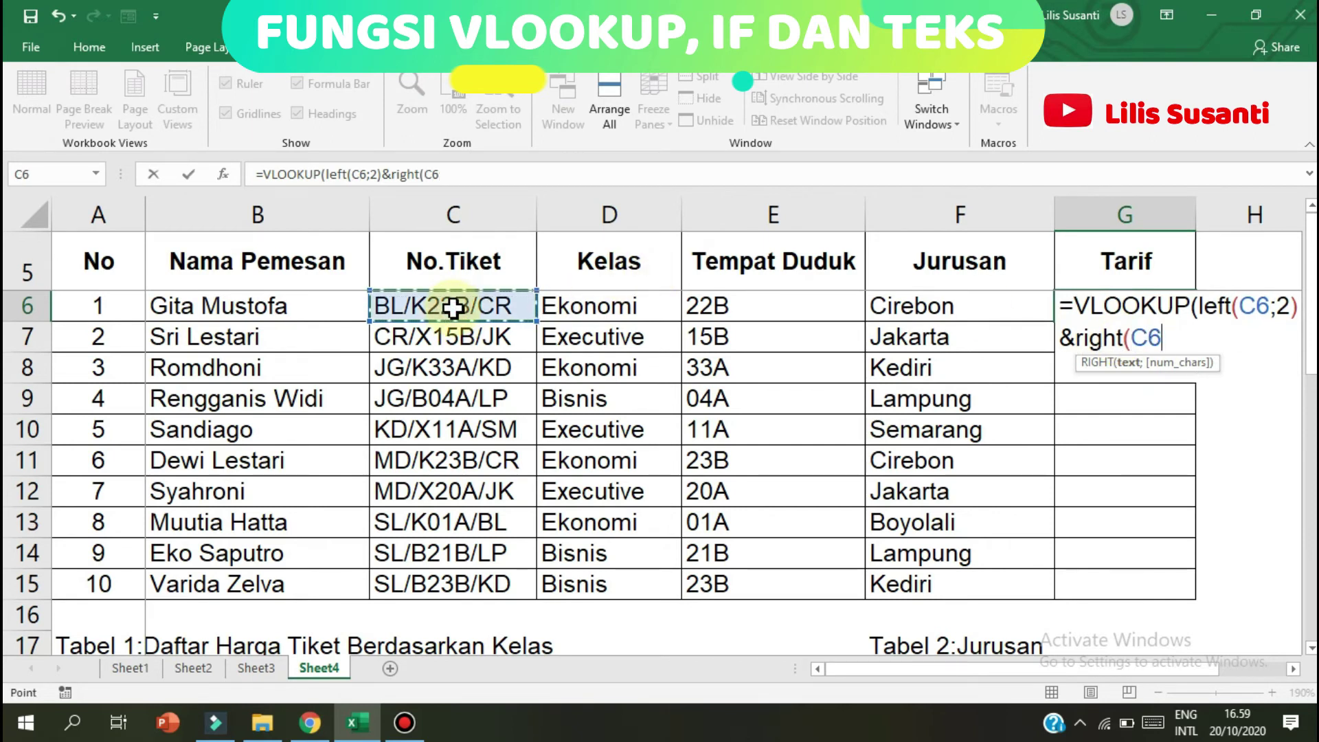
{"action": "type", "text": ";2"}
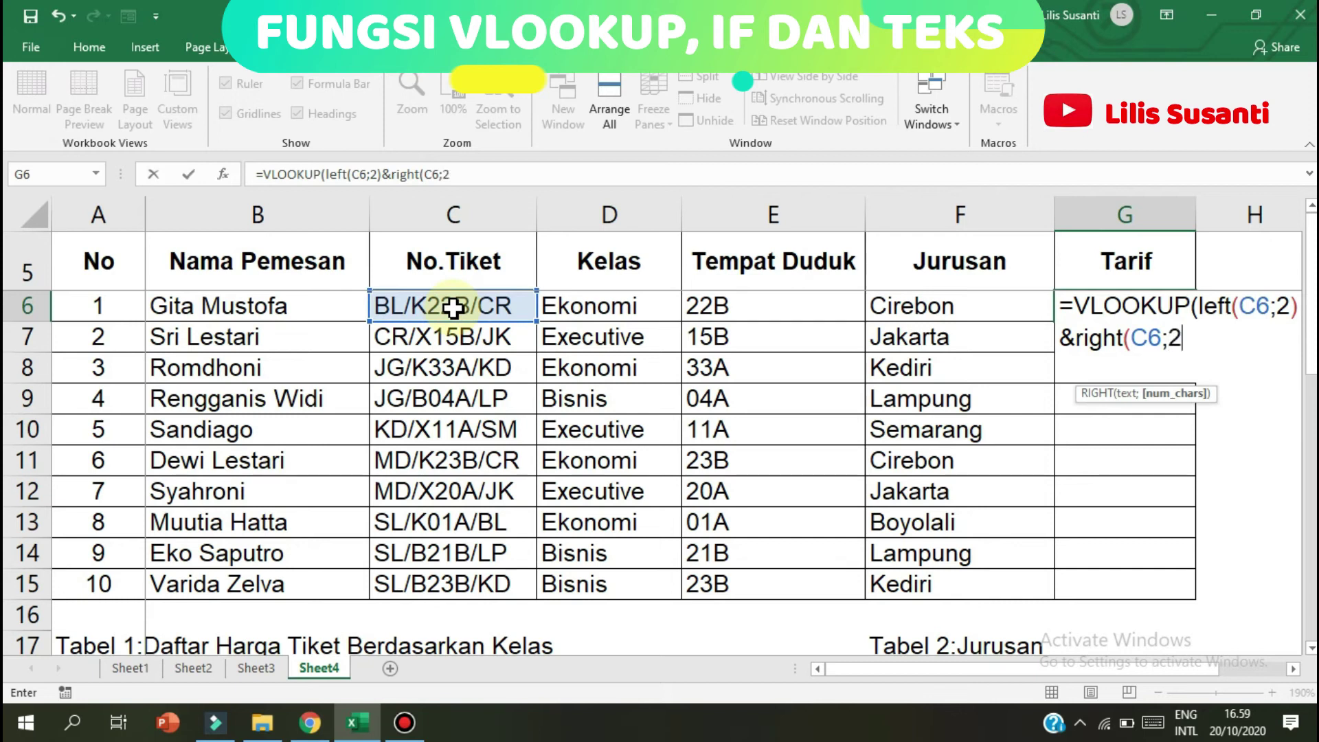
{"action": "type", "text": ")"}
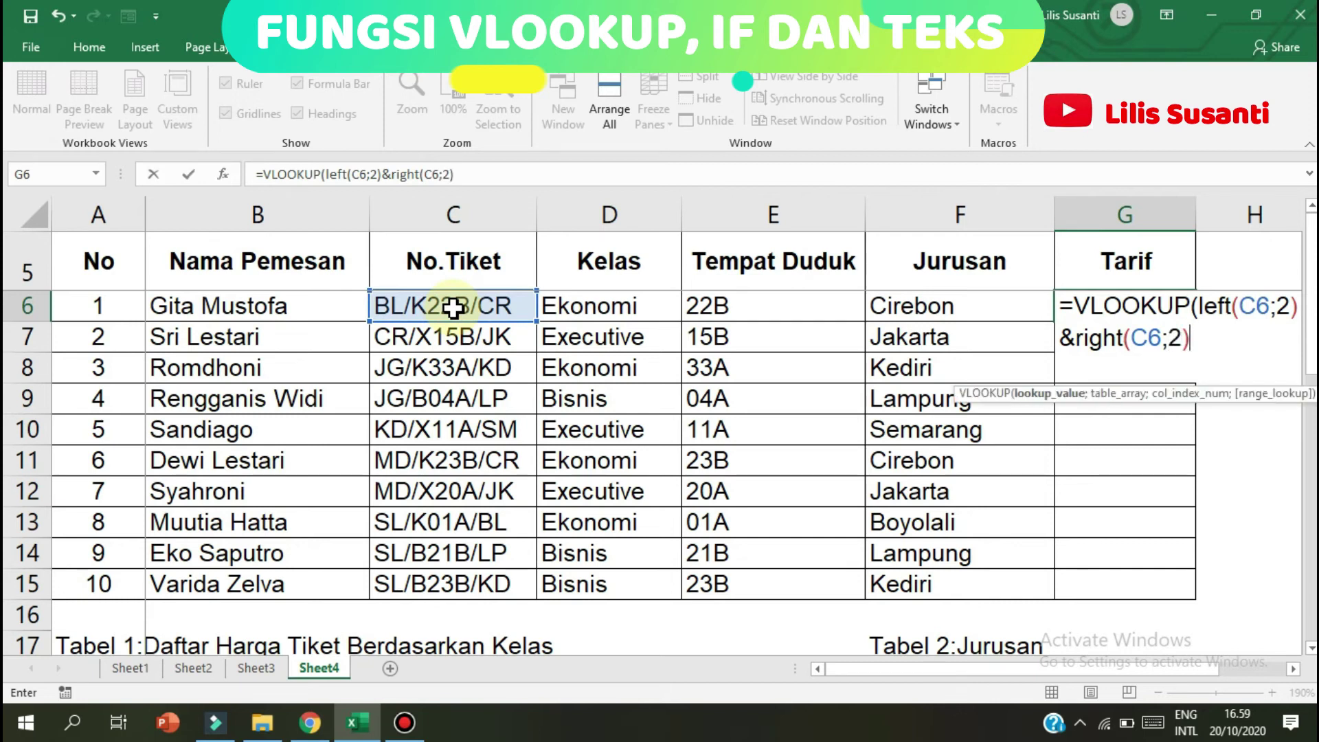
{"action": "type", "text": ";"}
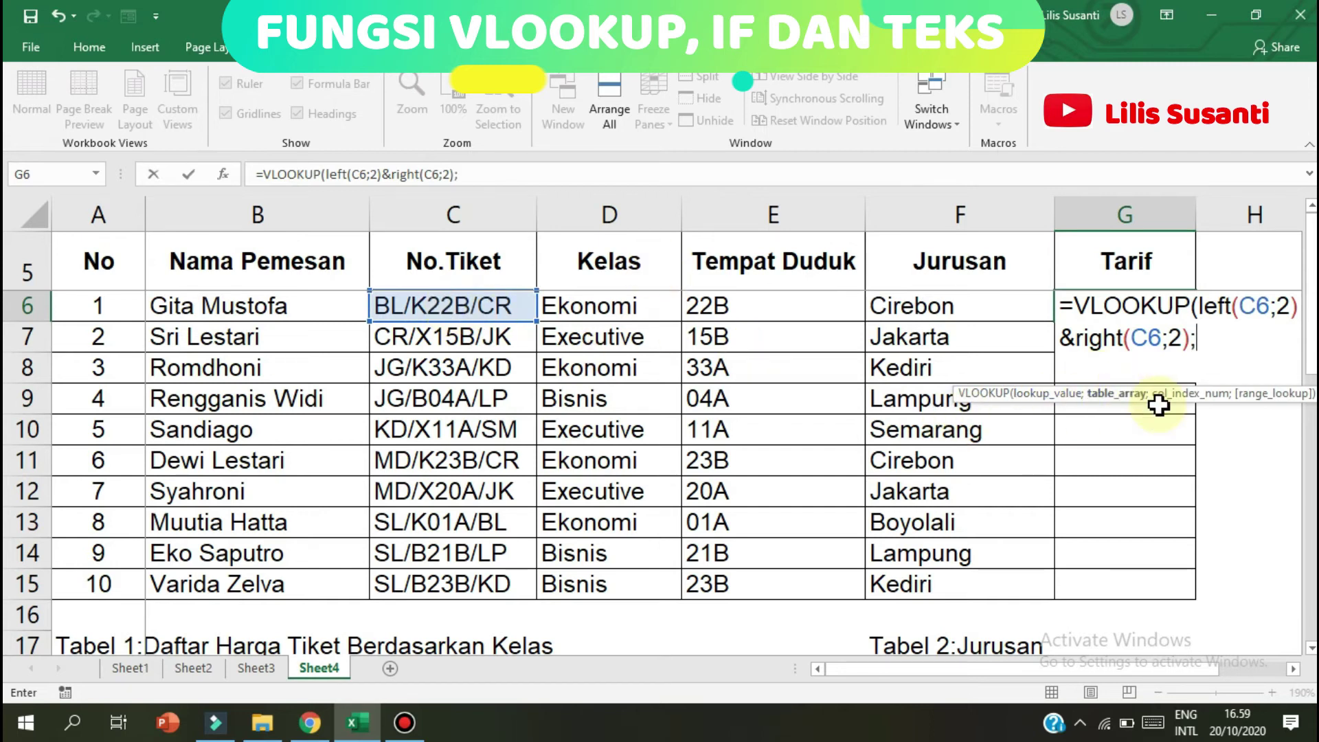
{"action": "type", "text": "ta"}
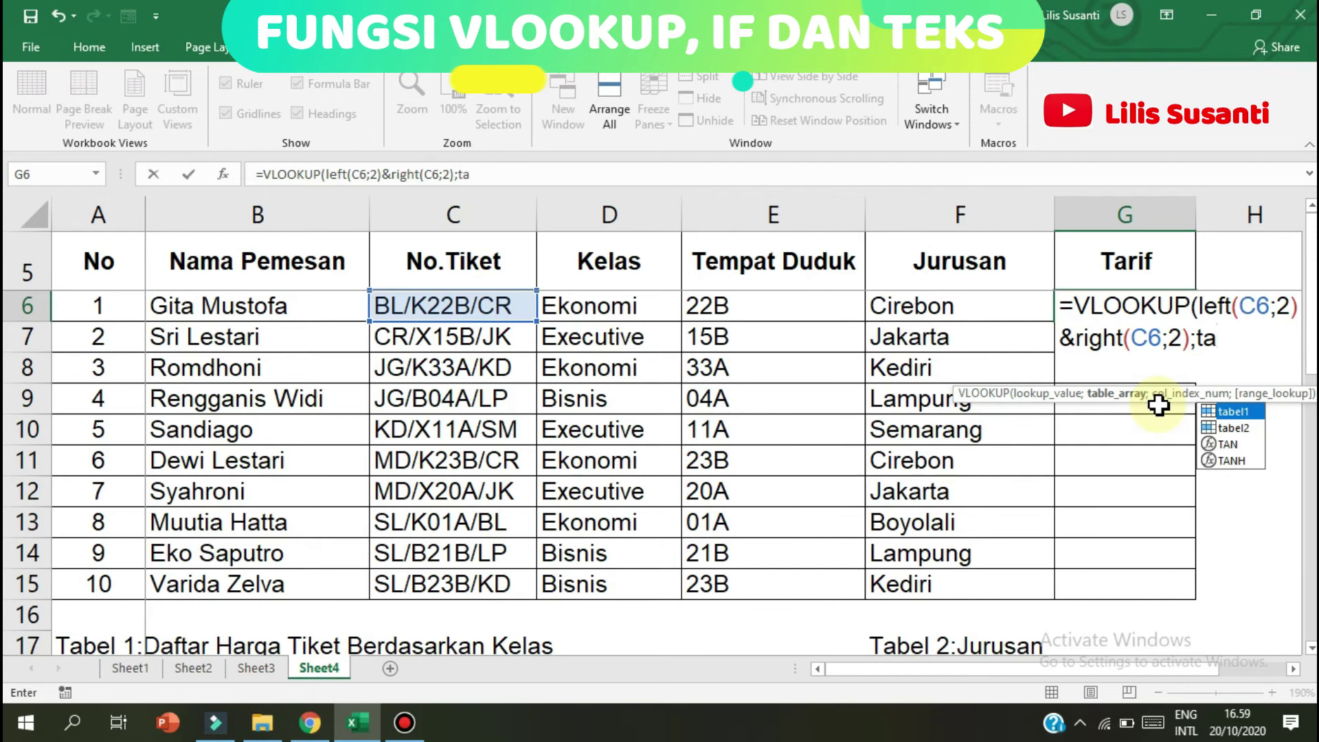
{"action": "double_click", "coordinate": [1244, 412]}
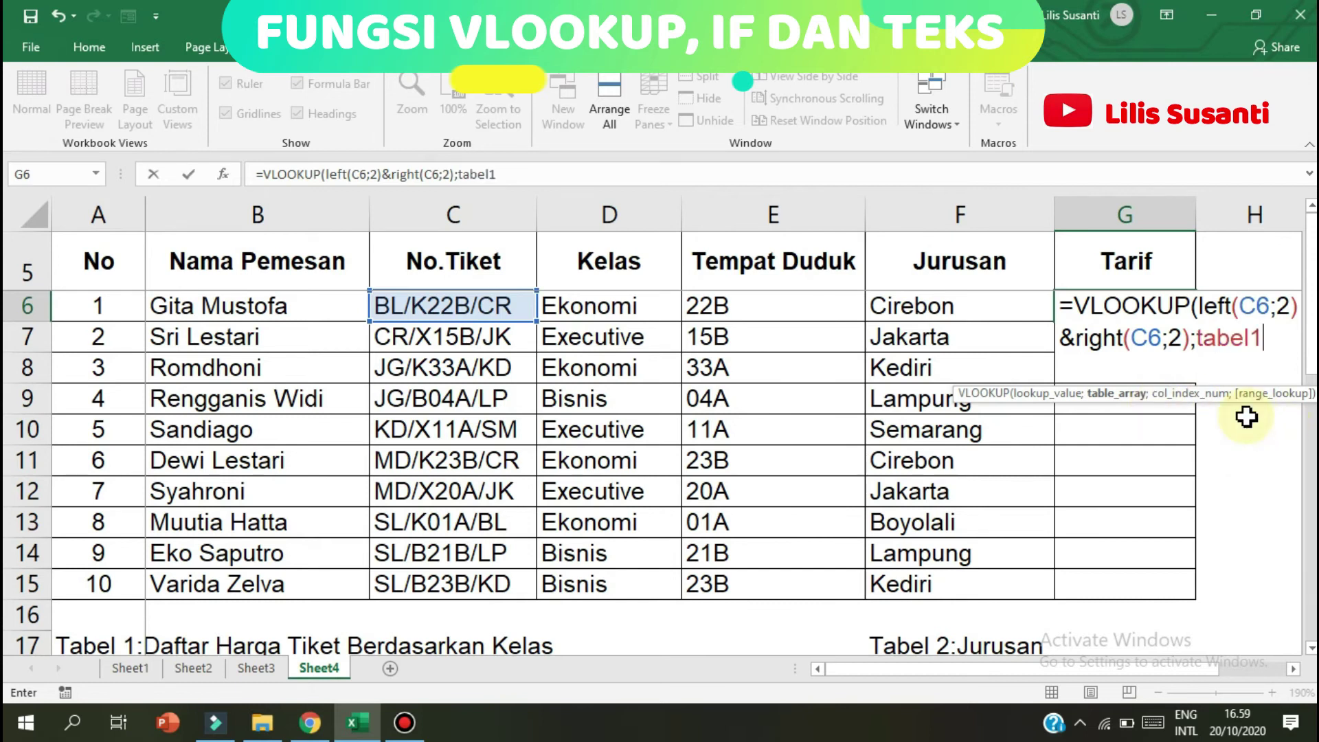
{"action": "scroll", "coordinate": [1237, 412], "scroll_direction": "down", "scroll_amount": 3}
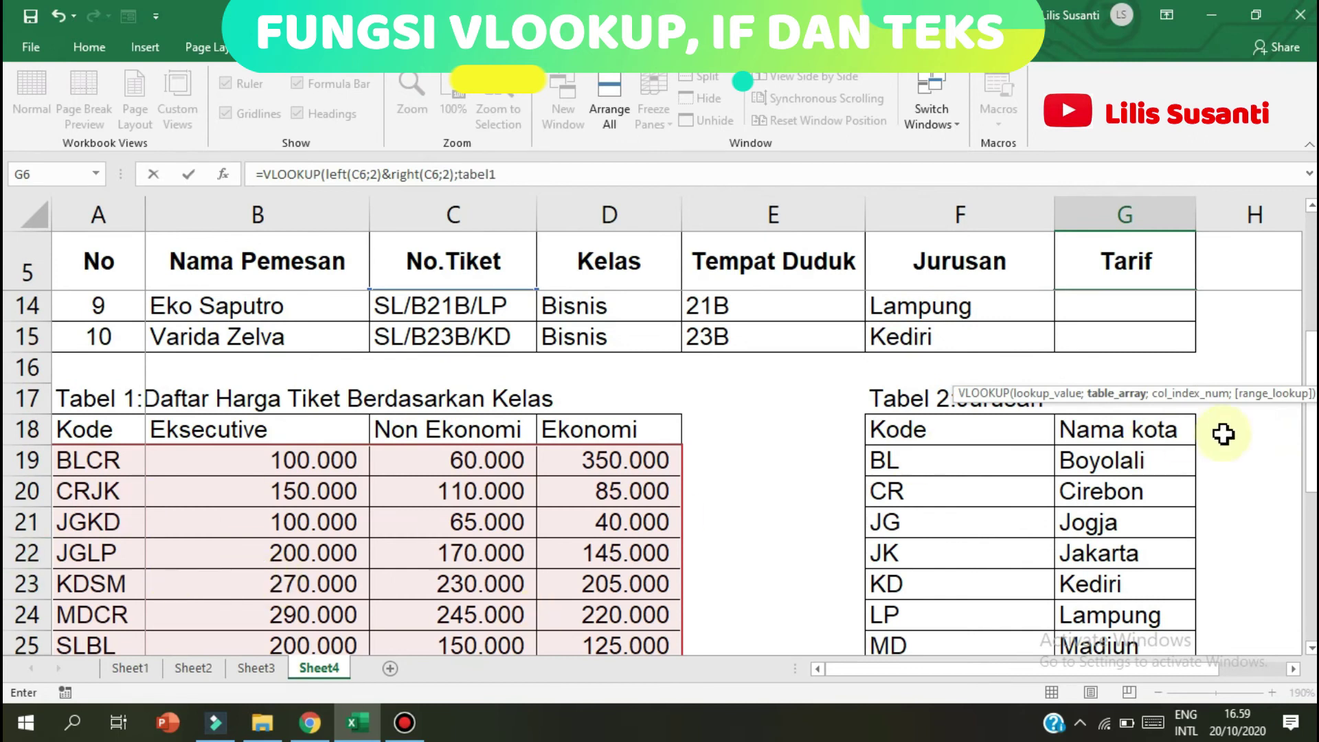
{"action": "left_click_drag", "start_coordinate": [1311, 412], "coordinate": [1311, 323]}
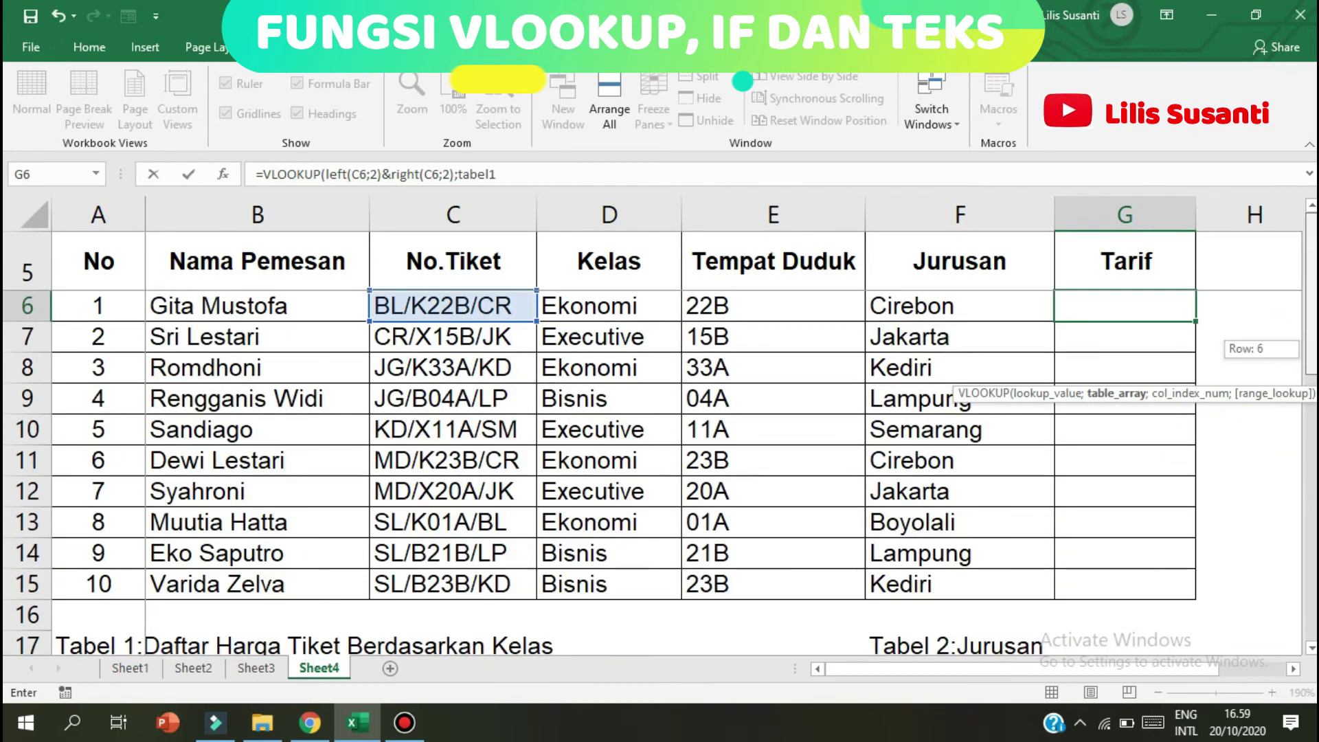
- Add a semicolon after tabel1 in the formula bar, ready for the column index
{"action": "left_click", "coordinate": [595, 176]}
{"action": "type", "text": ";"}
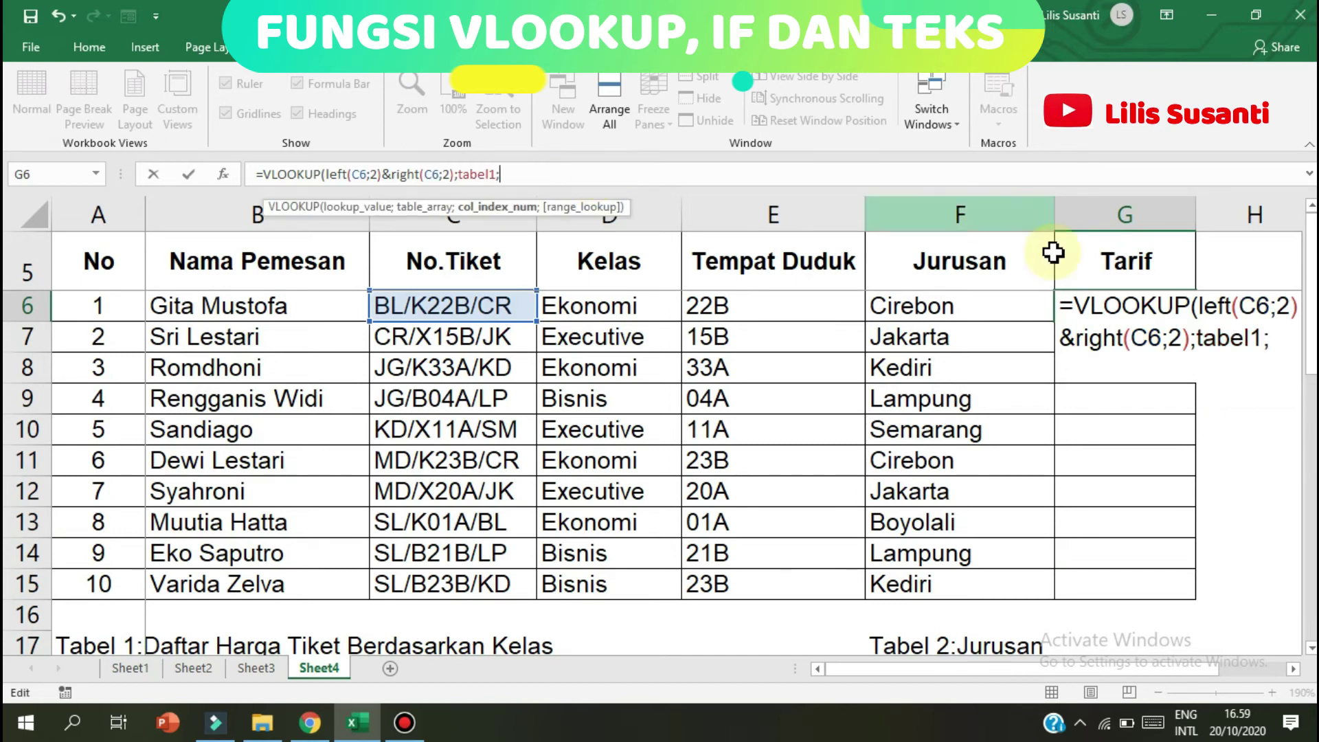
{"action": "left_click_drag", "start_coordinate": [1311, 335], "coordinate": [1310, 432]}
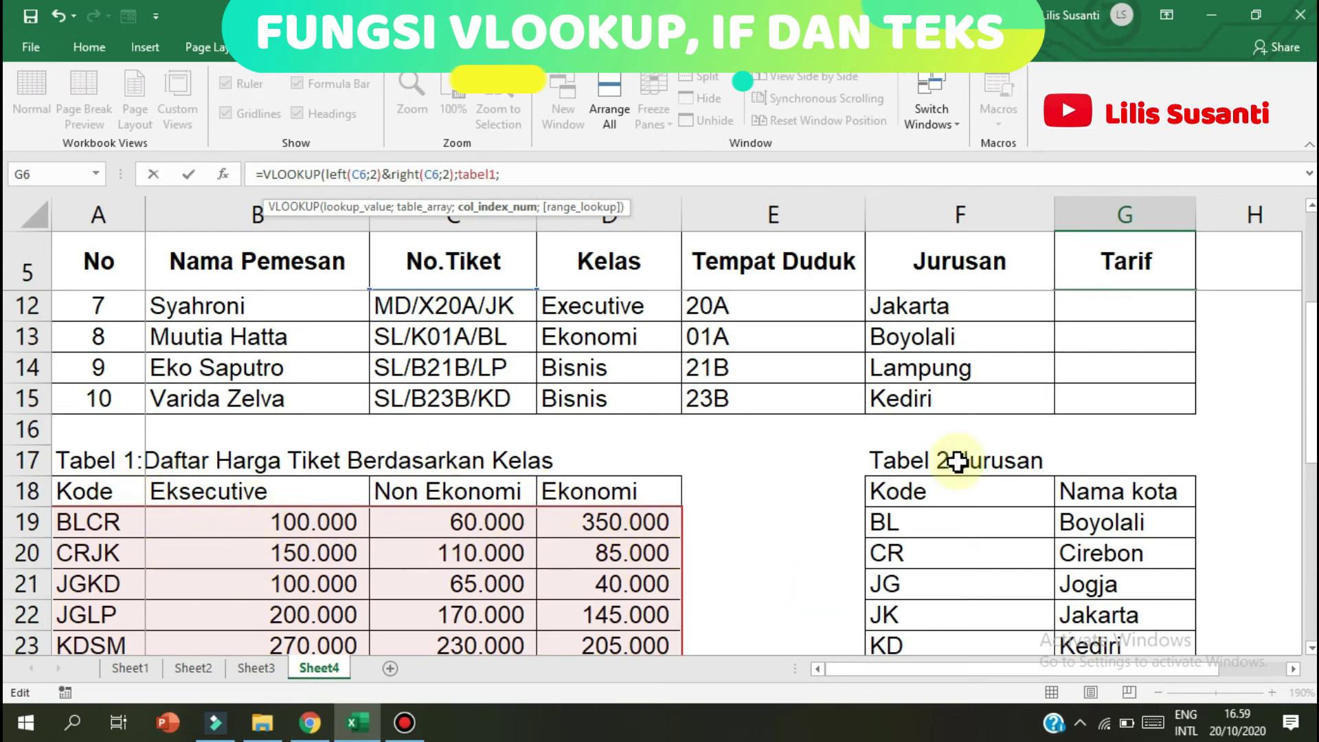
{"action": "scroll", "coordinate": [1309, 282], "scroll_direction": "up", "scroll_amount": 1}
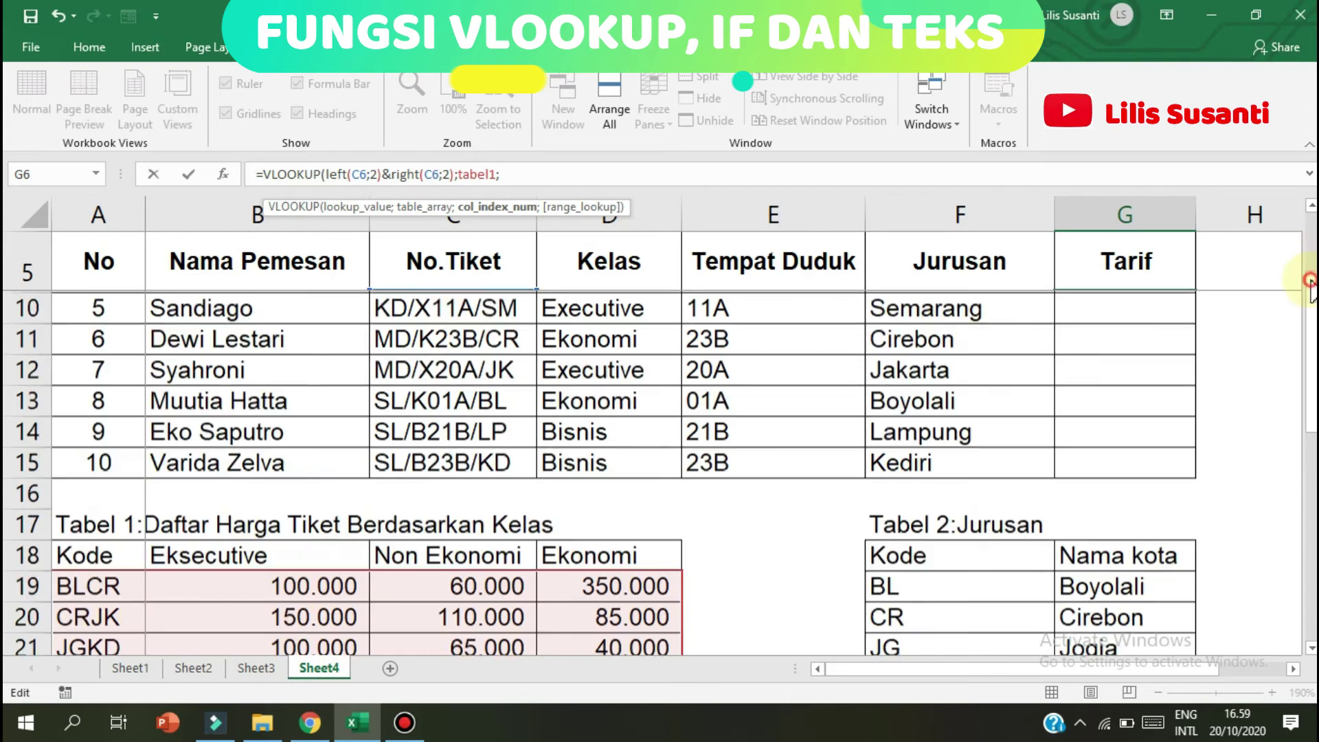
{"action": "scroll", "coordinate": [1309, 281], "scroll_direction": "up", "scroll_amount": 1}
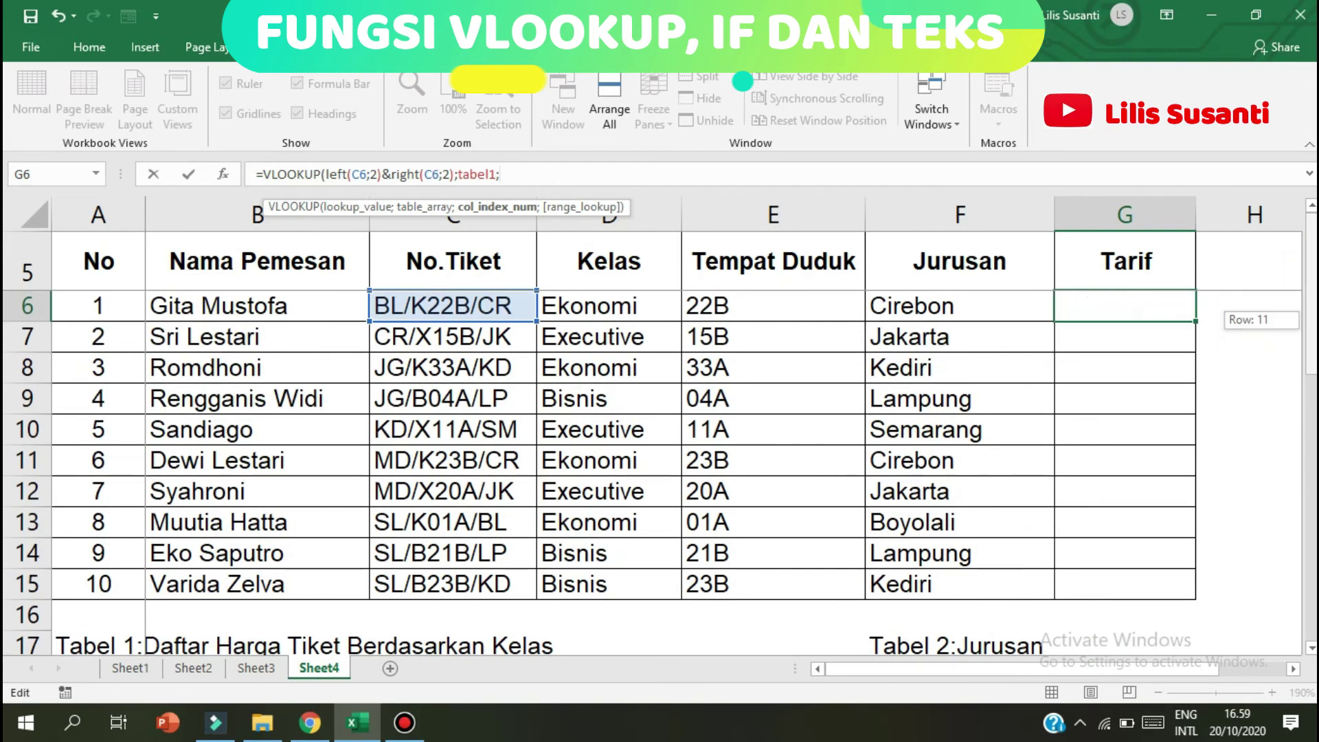
{"action": "scroll", "coordinate": [522, 495], "scroll_direction": "down", "scroll_amount": 2}
{"action": "scroll", "coordinate": [522, 495], "scroll_direction": "down", "scroll_amount": 1}
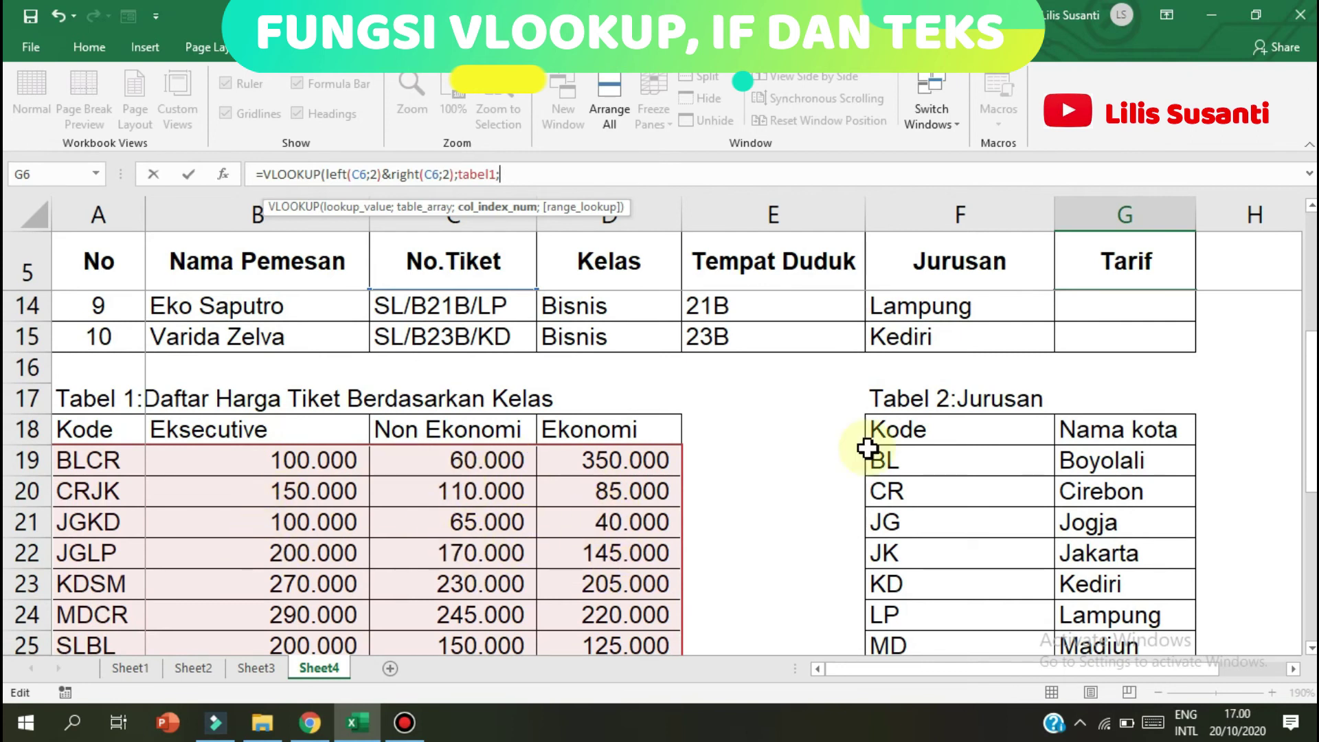
{"action": "left_click_drag", "start_coordinate": [1309, 378], "coordinate": [1308, 274]}
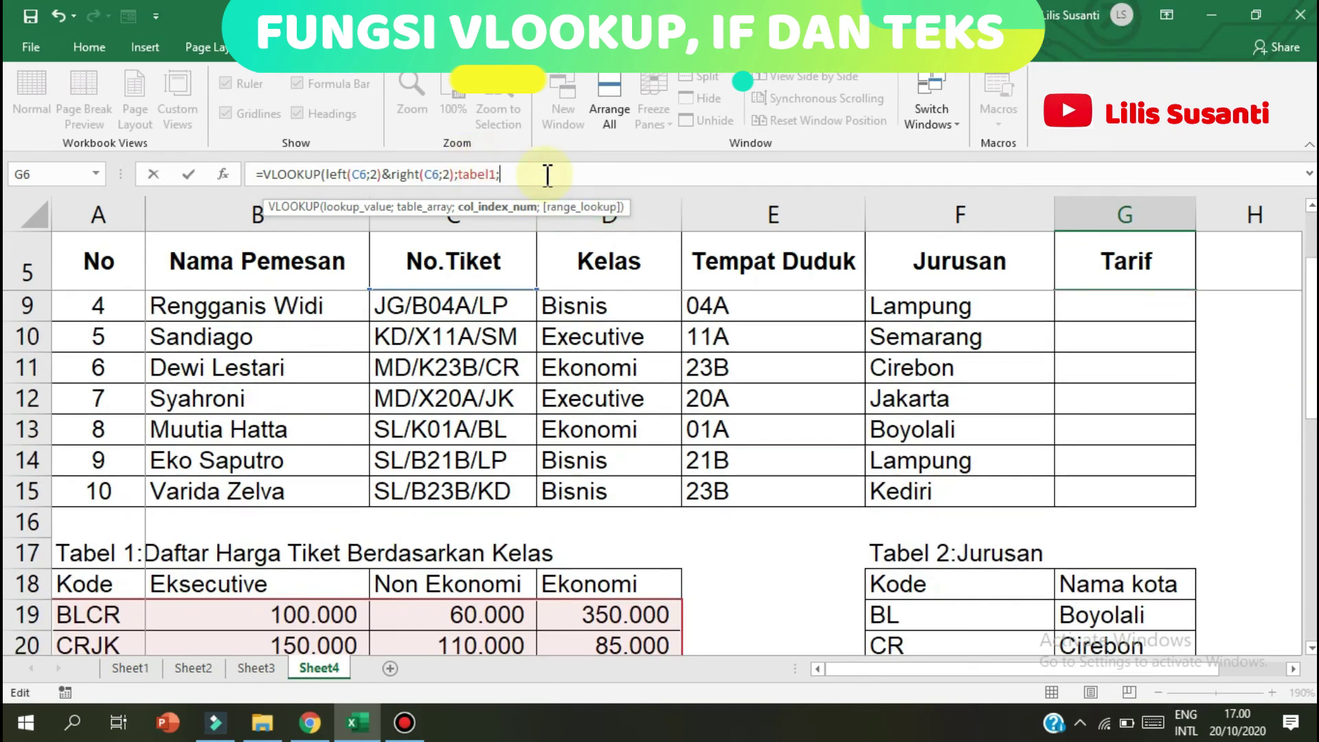
- Add the column-index test if(mid(C6;4;1)="K";2; after tabel1 and select that IF part
{"action": "type", "text": "if("}
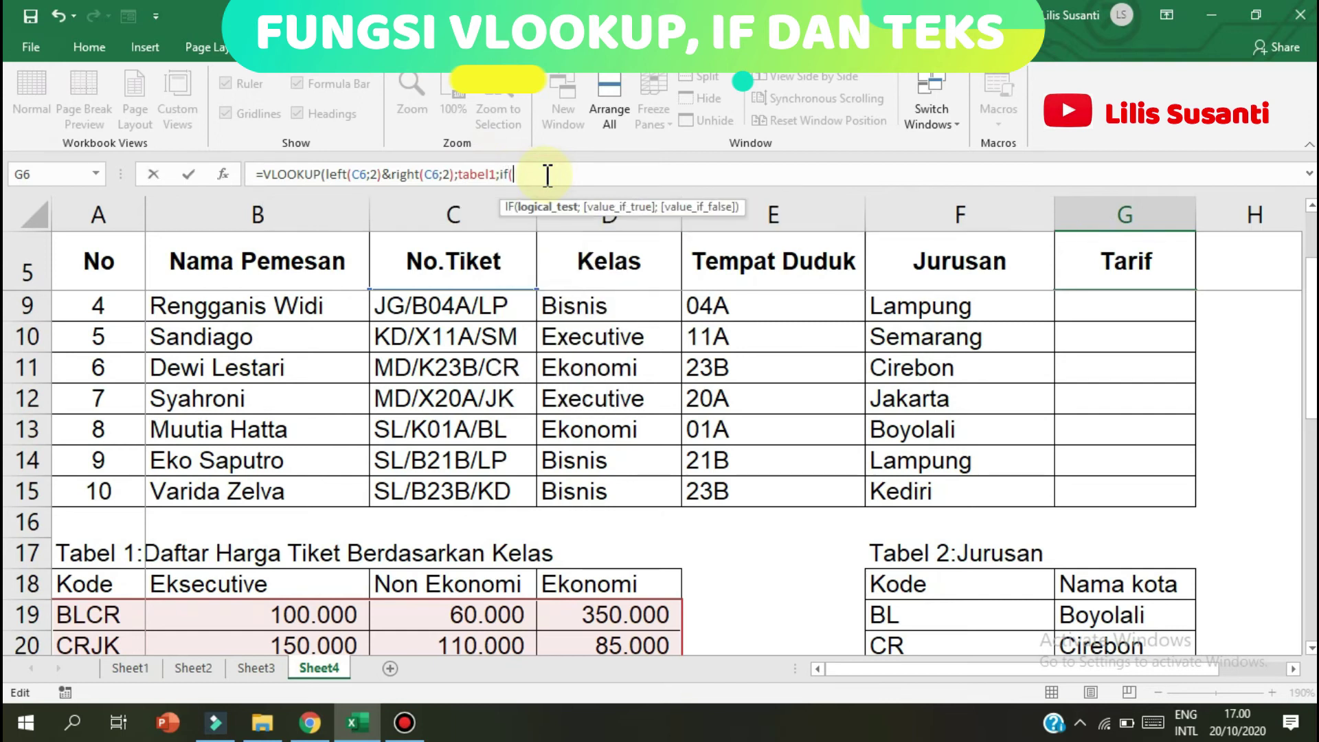
{"action": "left_click_drag", "start_coordinate": [1308, 337], "coordinate": [1309, 313]}
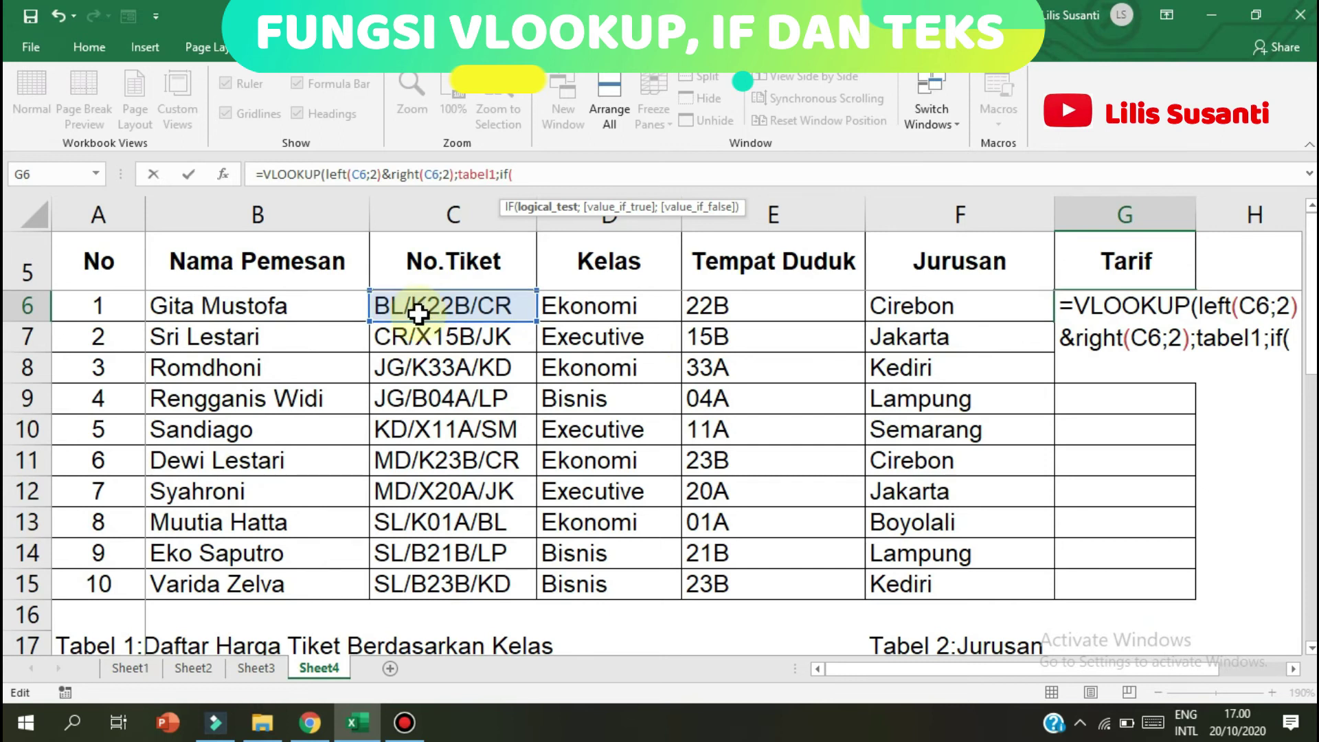
{"action": "type", "text": "m"}
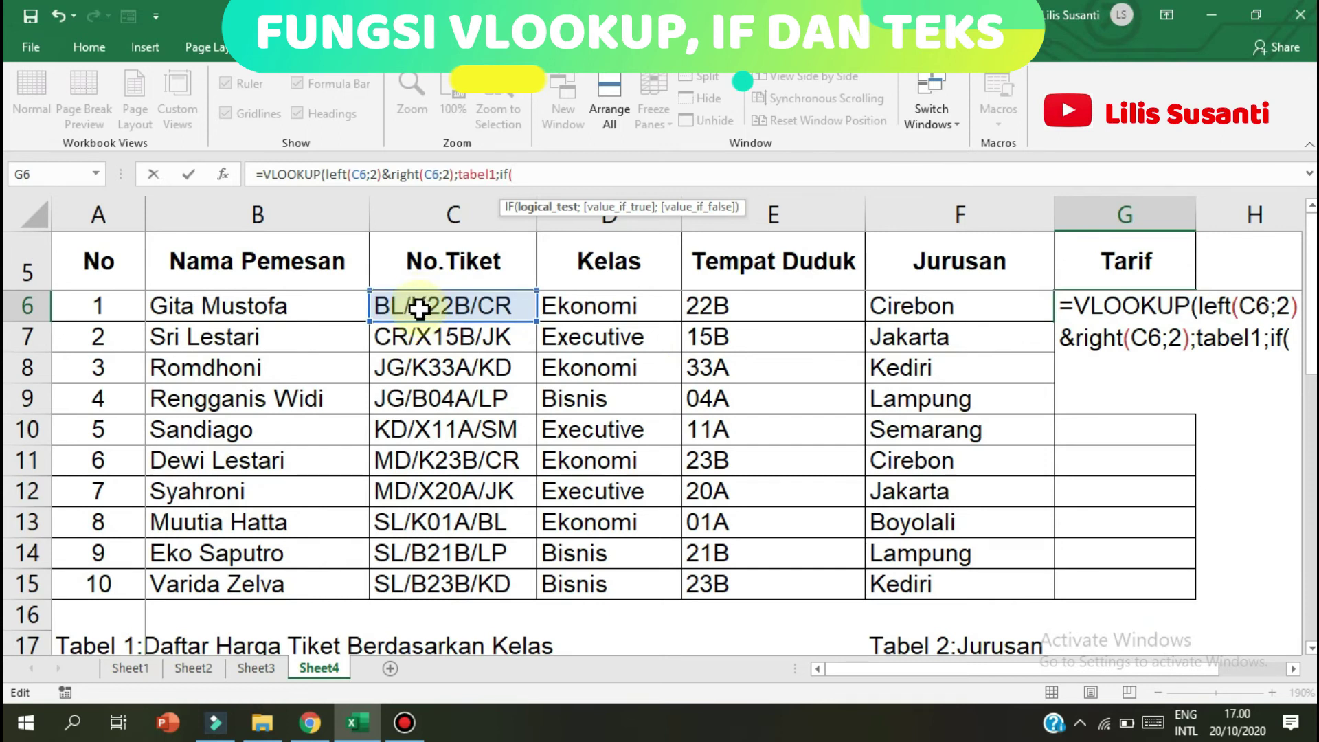
{"action": "type", "text": "id("}
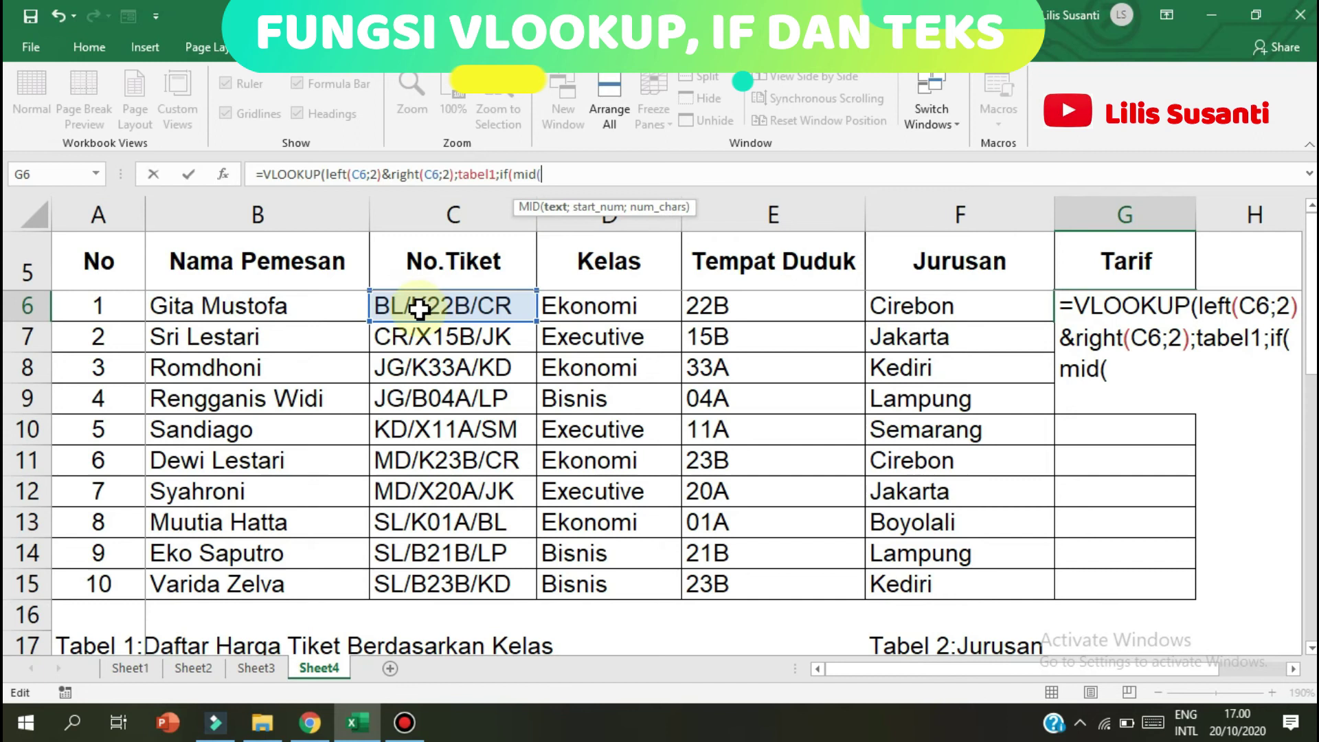
{"action": "left_click", "coordinate": [419, 311]}
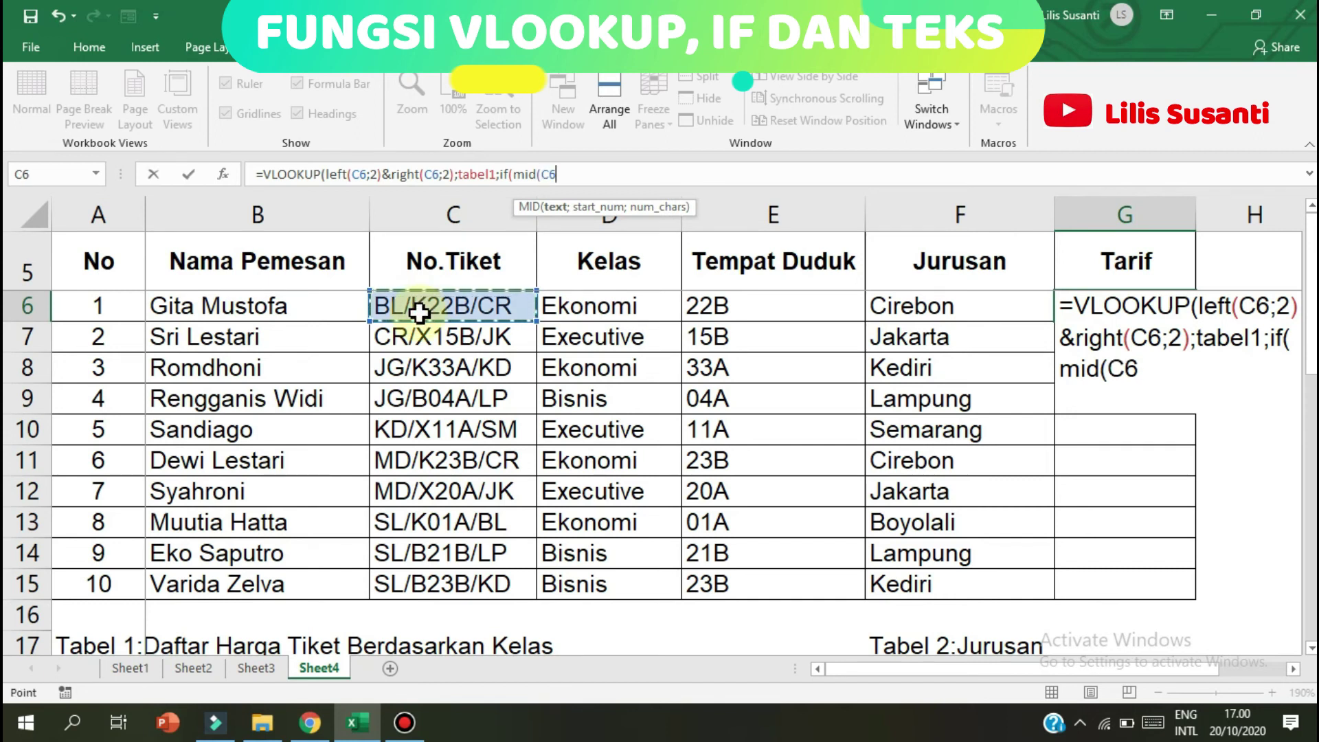
{"action": "type", "text": ";4"}
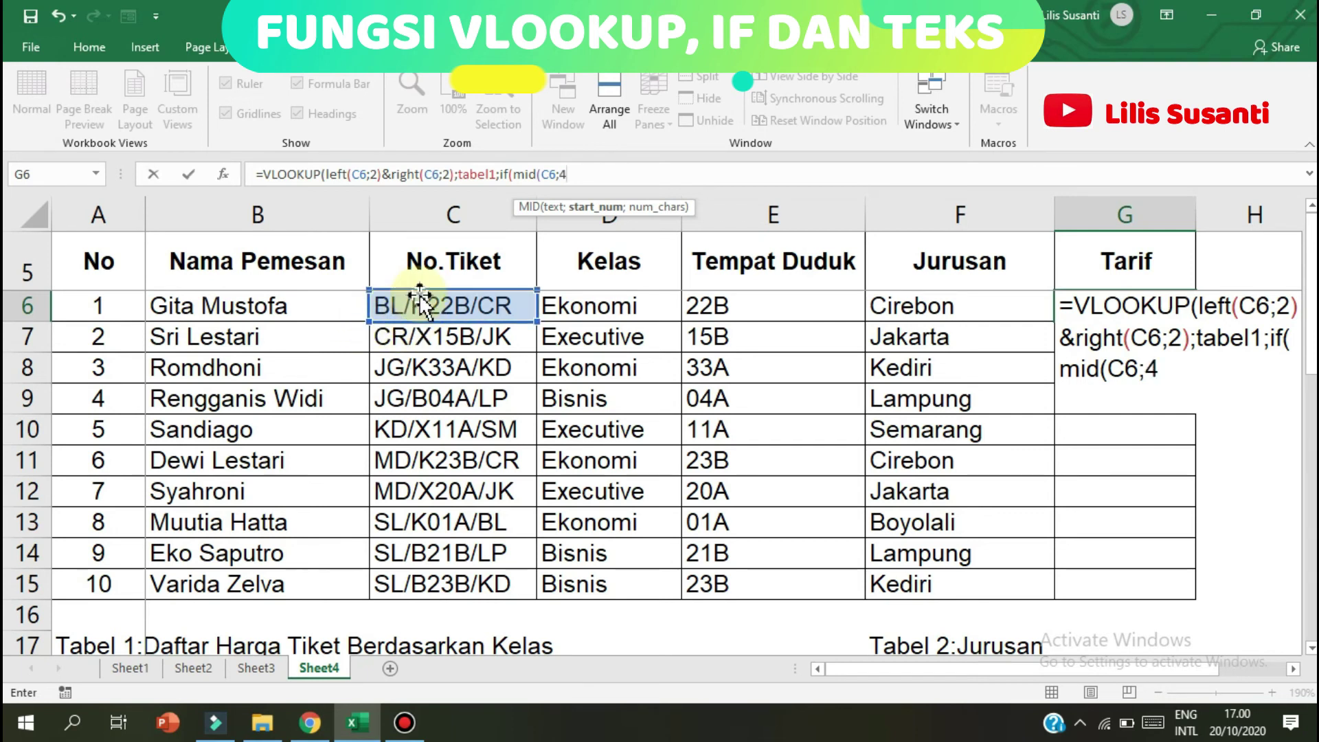
{"action": "type", "text": ";2"}
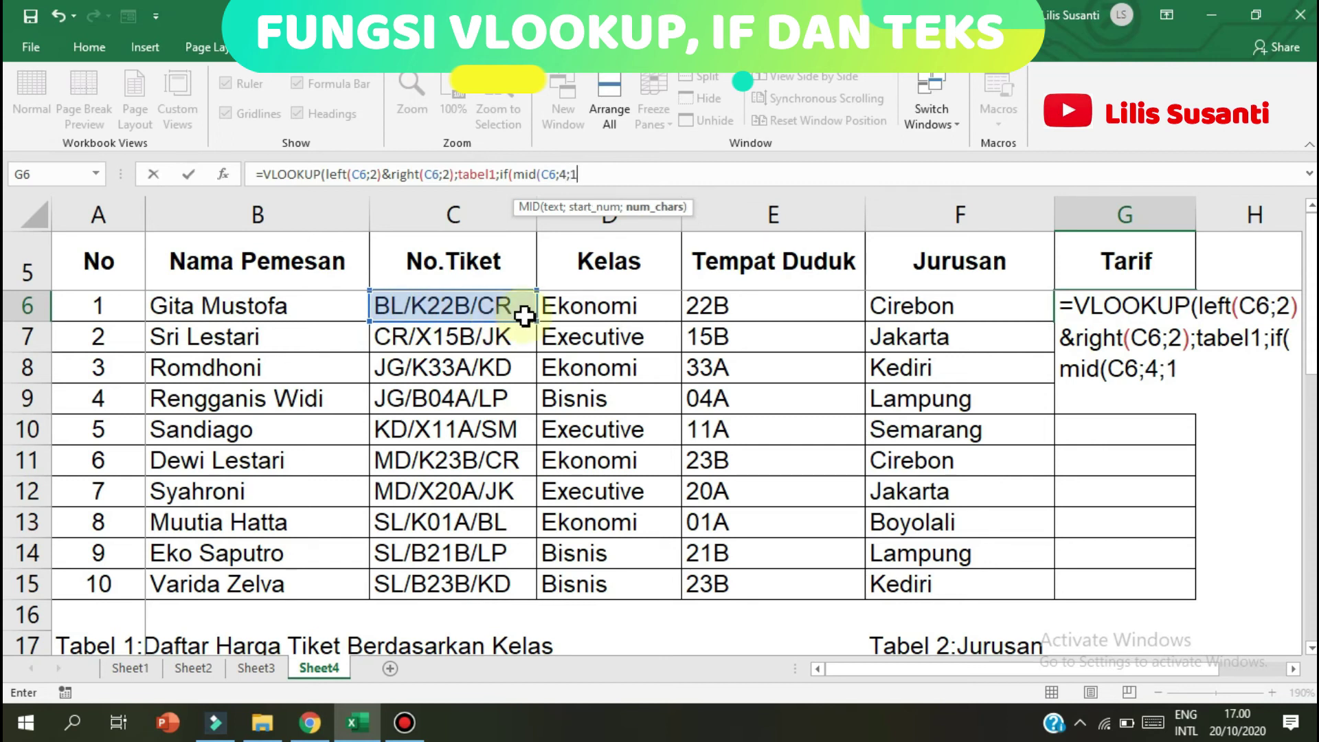
{"action": "type", "text": ")="}
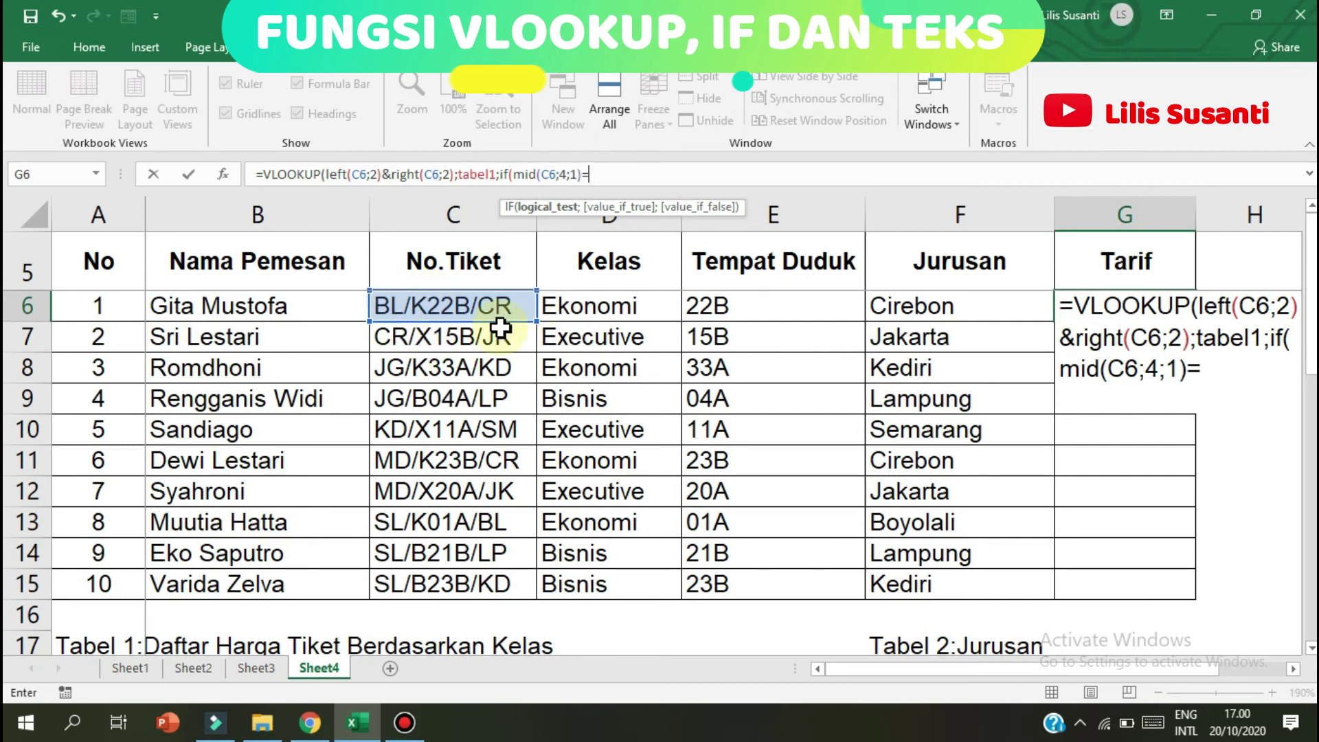
{"action": "type", "text": "\"K"}
{"action": "type", "text": "\";2"}
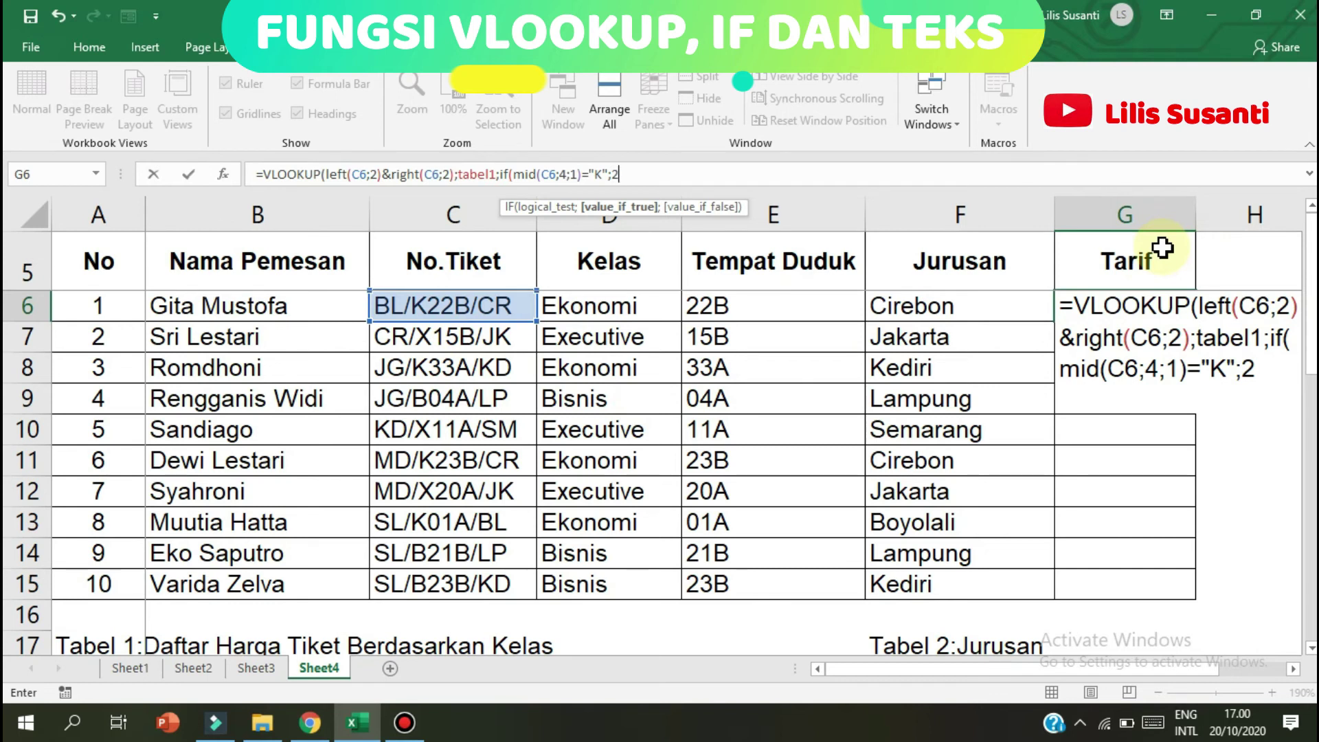
{"action": "type", "text": ";"}
{"action": "left_click_drag", "start_coordinate": [501, 178], "coordinate": [643, 184]}
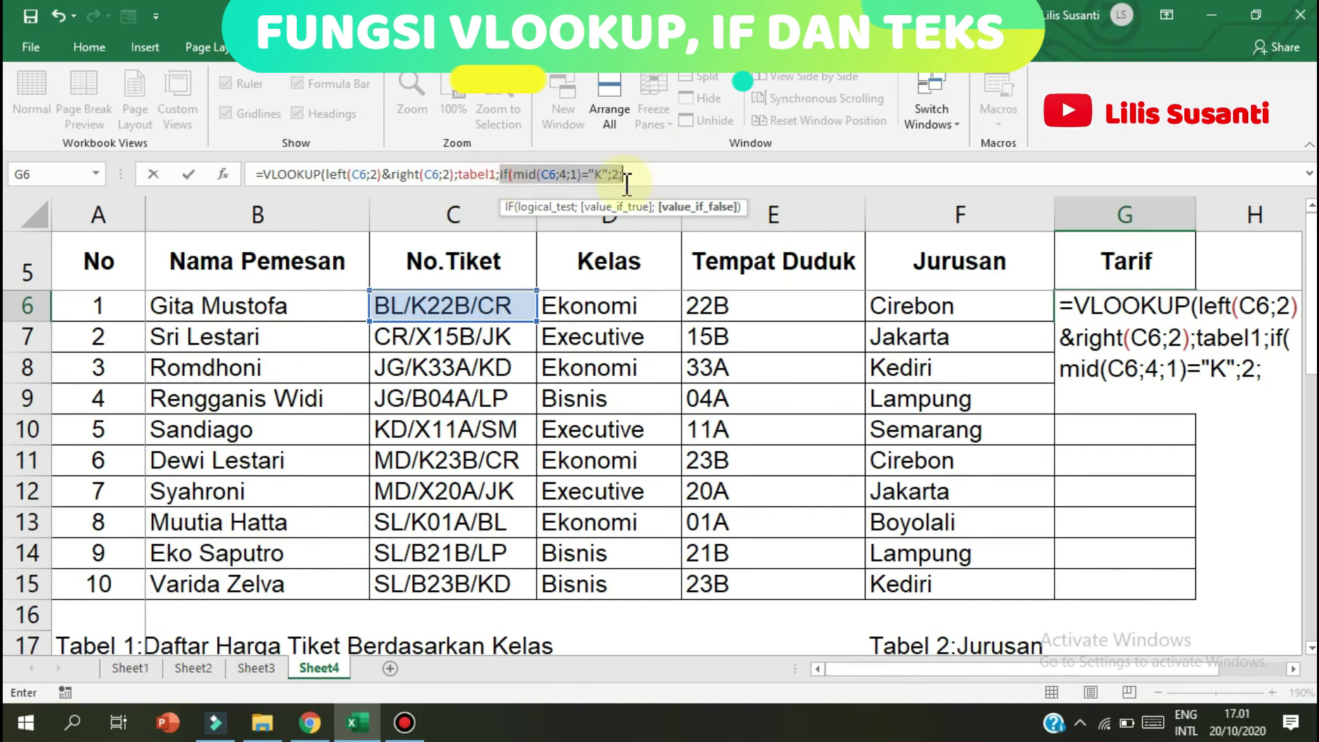
- Change the IF condition letter from "K" to "X" and paste a copy of that IF test at the formula's end
{"action": "key", "text": "shift+Left"}
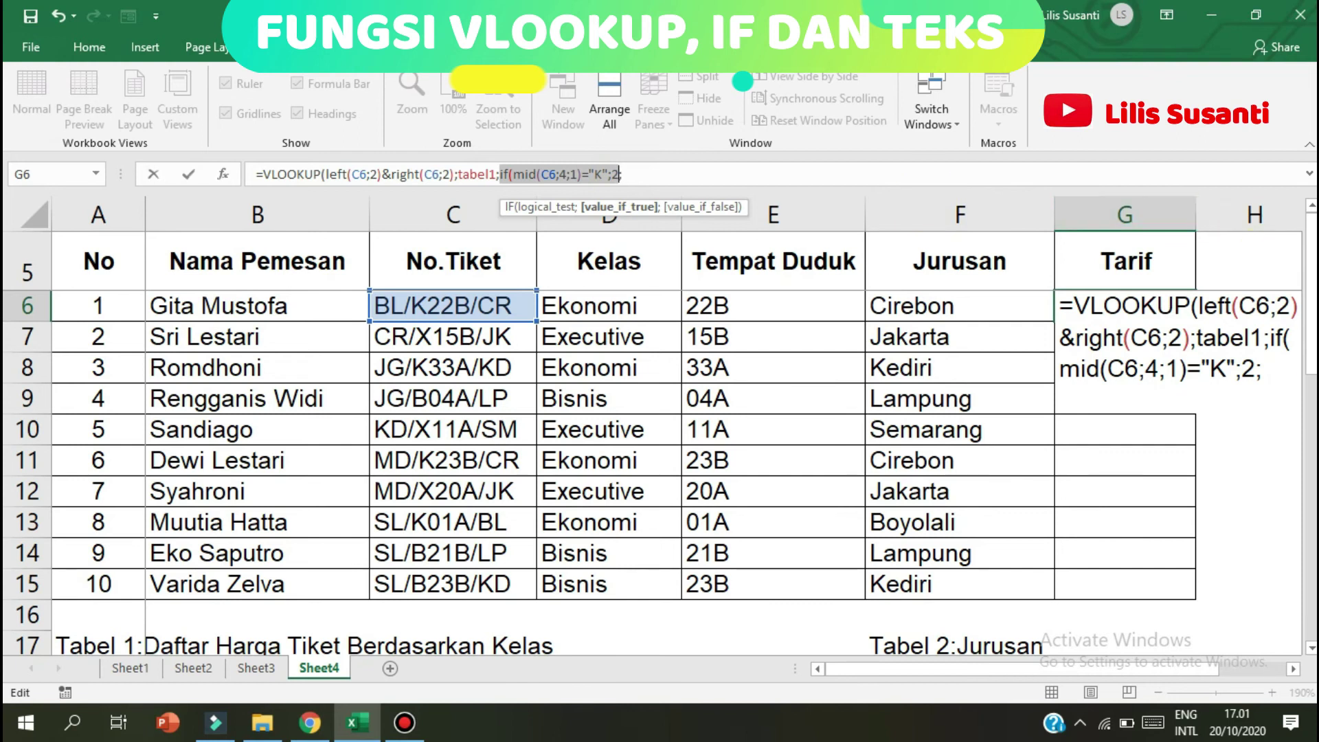
{"action": "left_click_drag", "start_coordinate": [1311, 302], "coordinate": [1311, 419]}
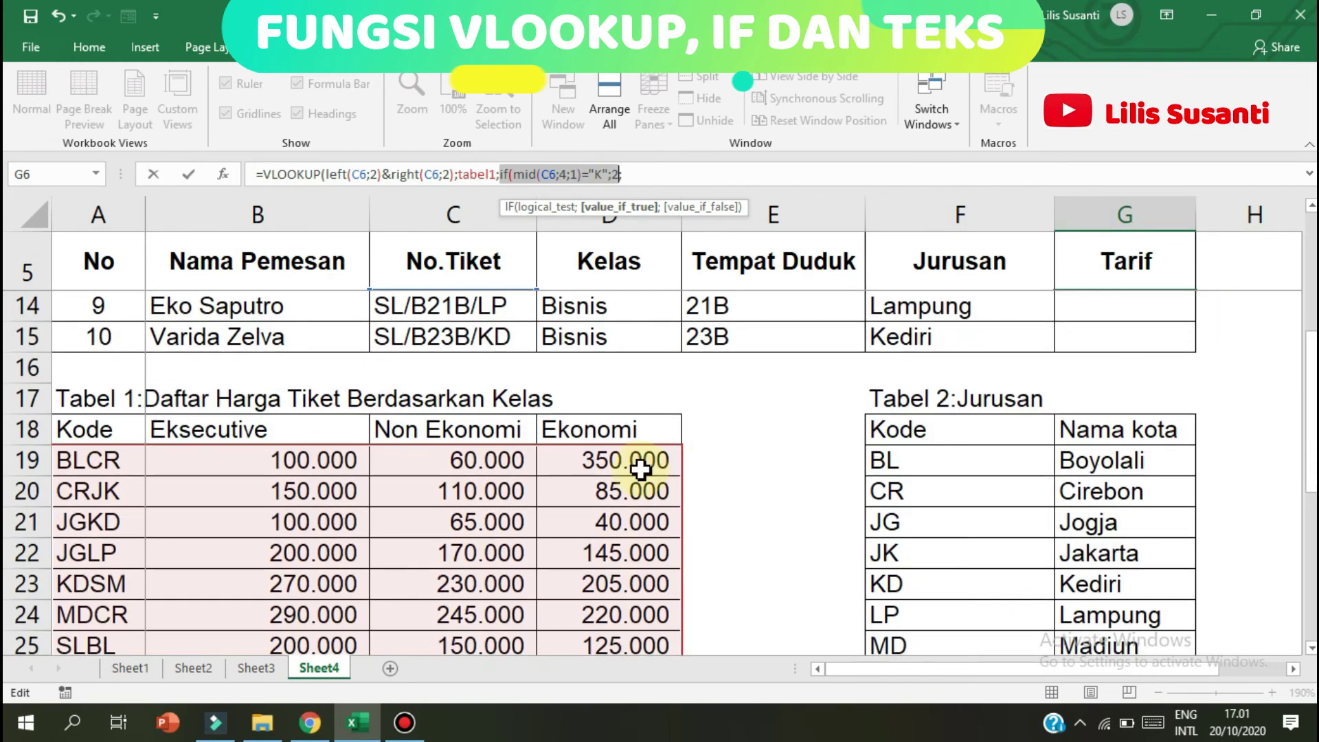
{"action": "left_click", "coordinate": [603, 178]}
{"action": "type", "text": "X"}
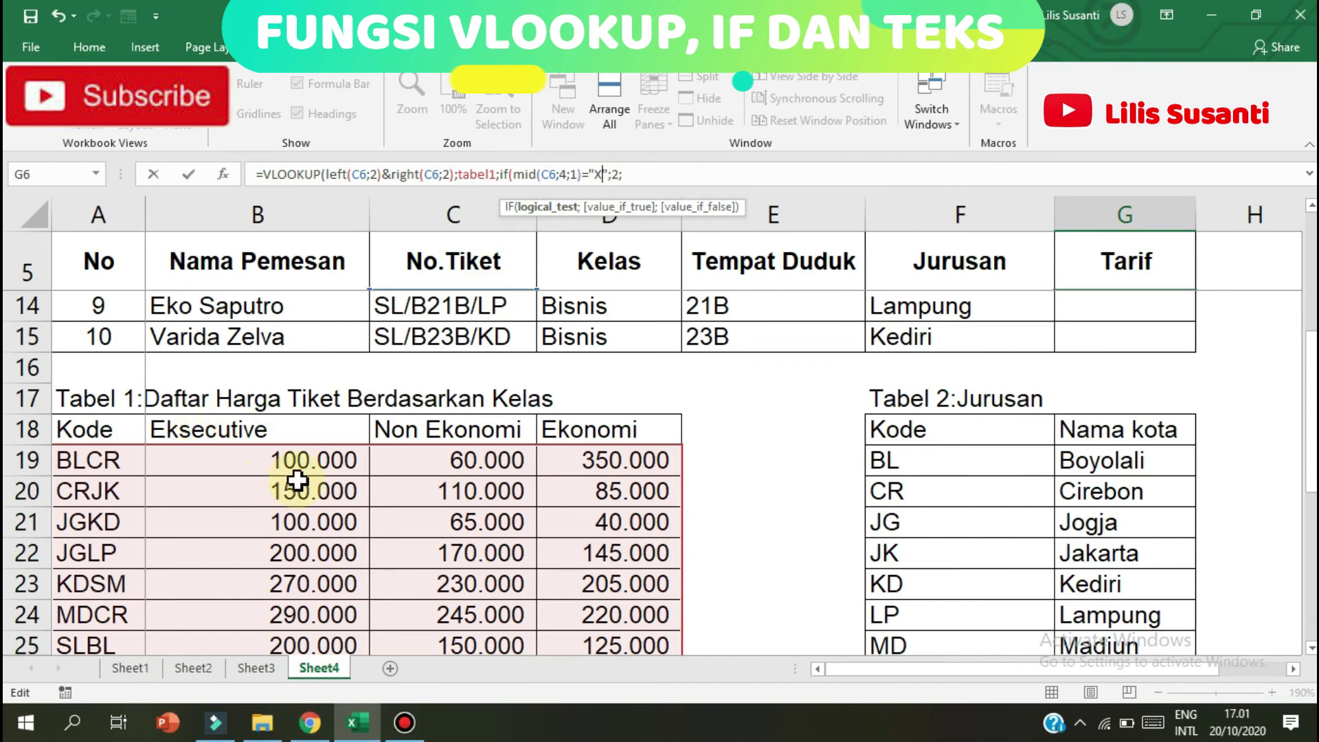
{"action": "left_click_drag", "start_coordinate": [1311, 412], "coordinate": [1311, 294]}
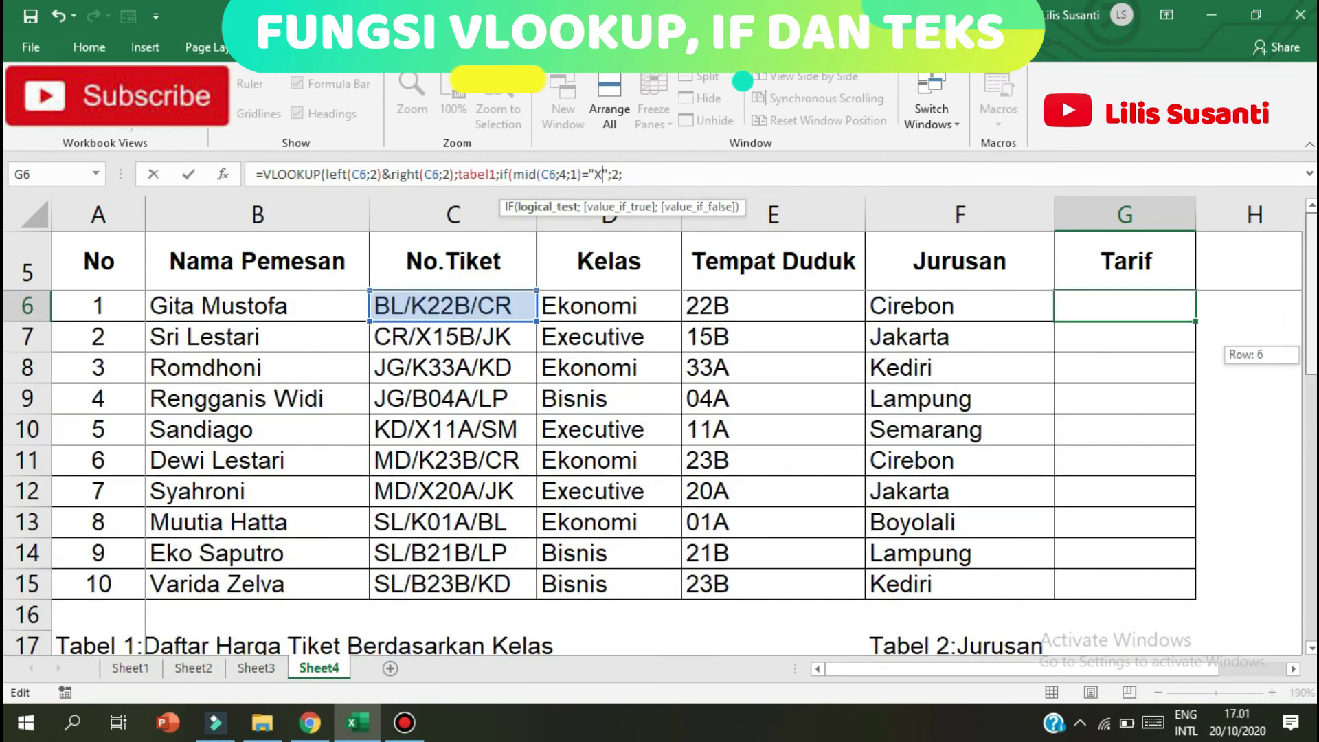
{"action": "scroll", "coordinate": [468, 451], "scroll_direction": "down", "scroll_amount": 2}
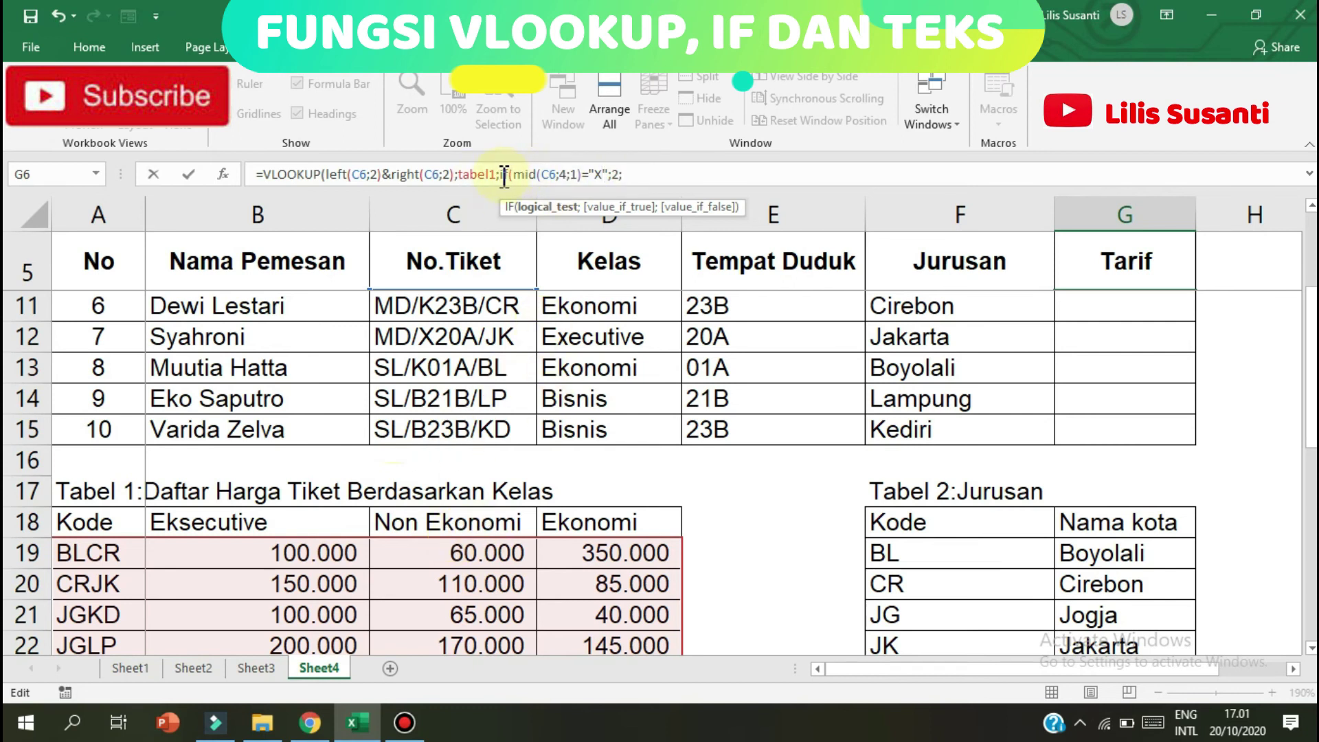
{"action": "left_click_drag", "start_coordinate": [499, 174], "coordinate": [621, 175]}
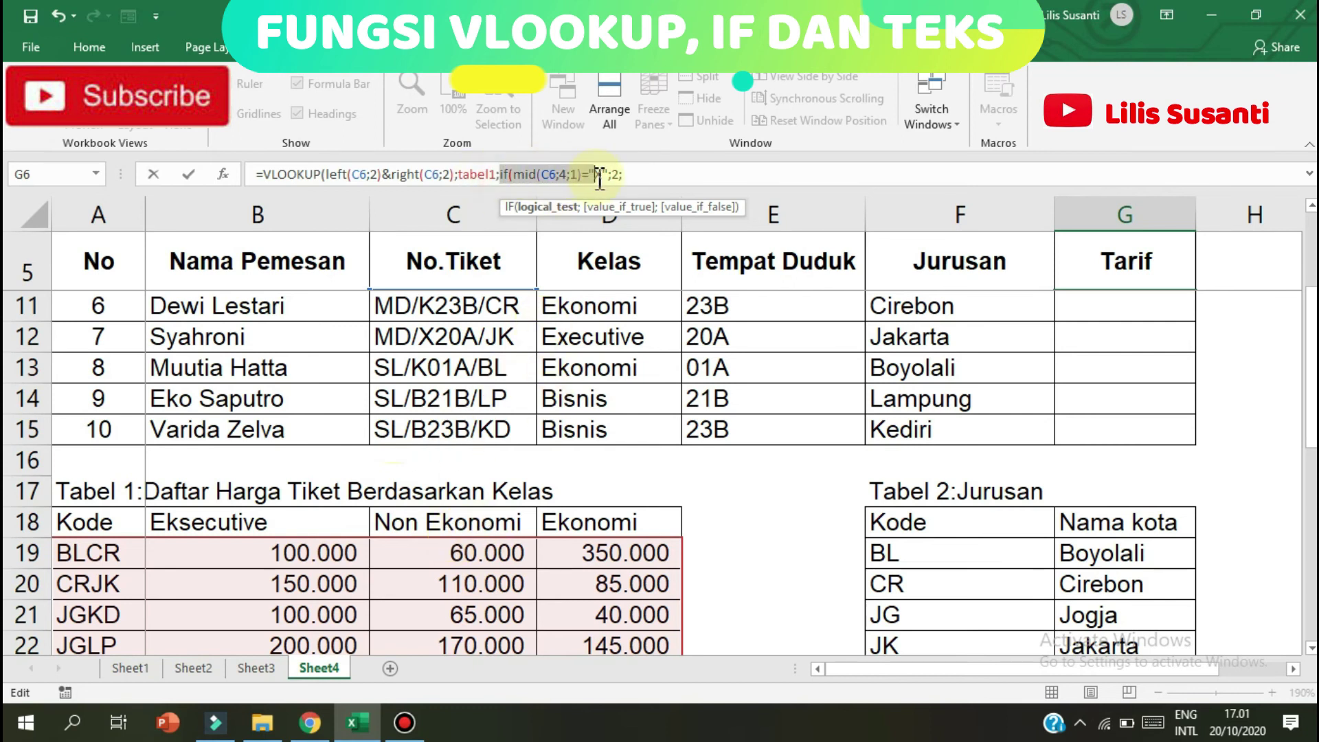
{"action": "type", "text": ";"}
{"action": "left_click", "coordinate": [639, 175]}
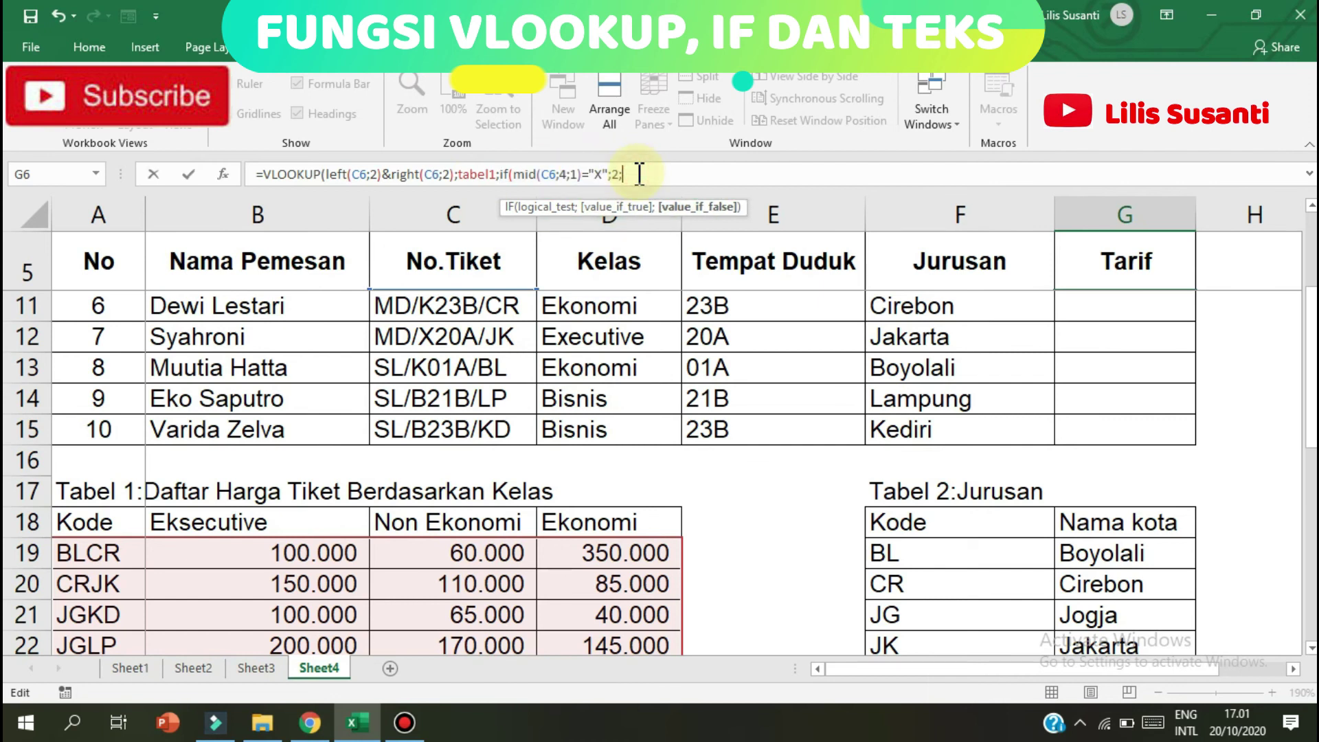
{"action": "type", "text": "if(mid(C6;4;1)=\"X\";2"}
- Turn the pasted IF into class "B" returning column 3, then paste another copy
{"action": "double_click", "coordinate": [720, 175]}
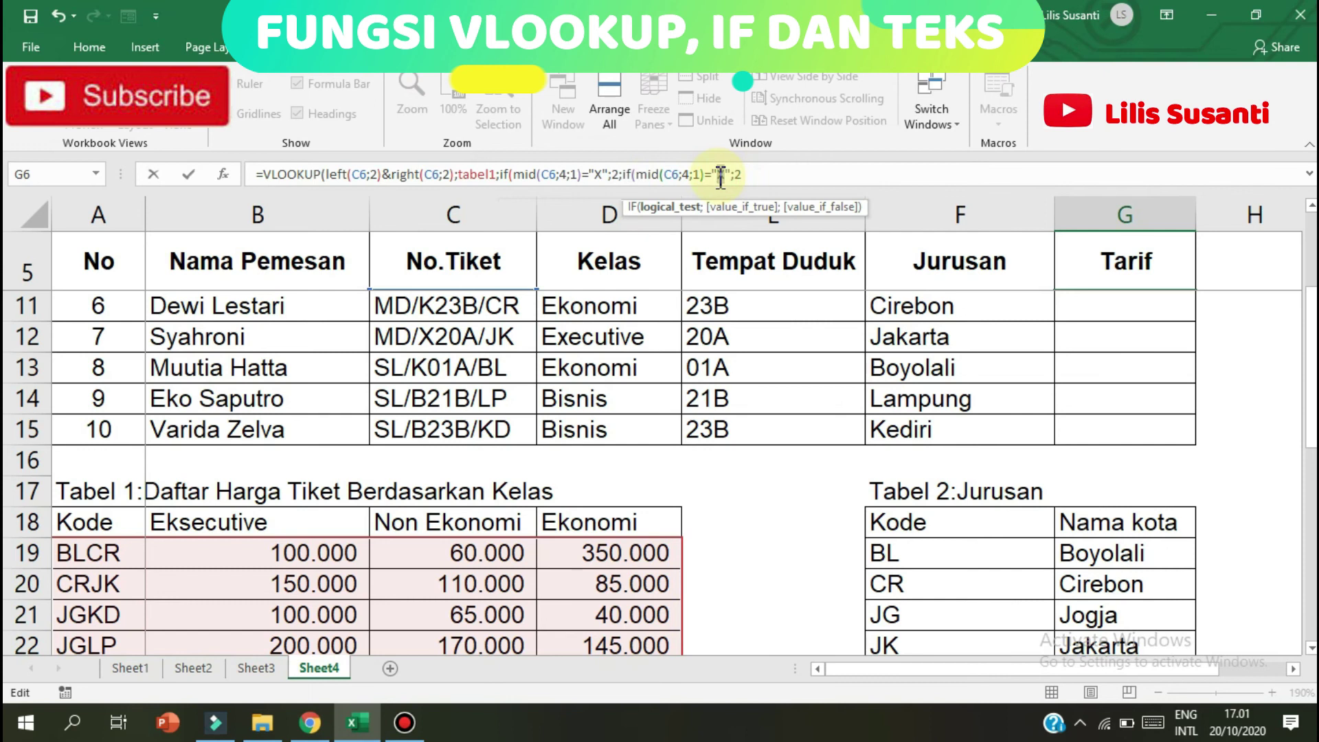
{"action": "left_click", "coordinate": [747, 175]}
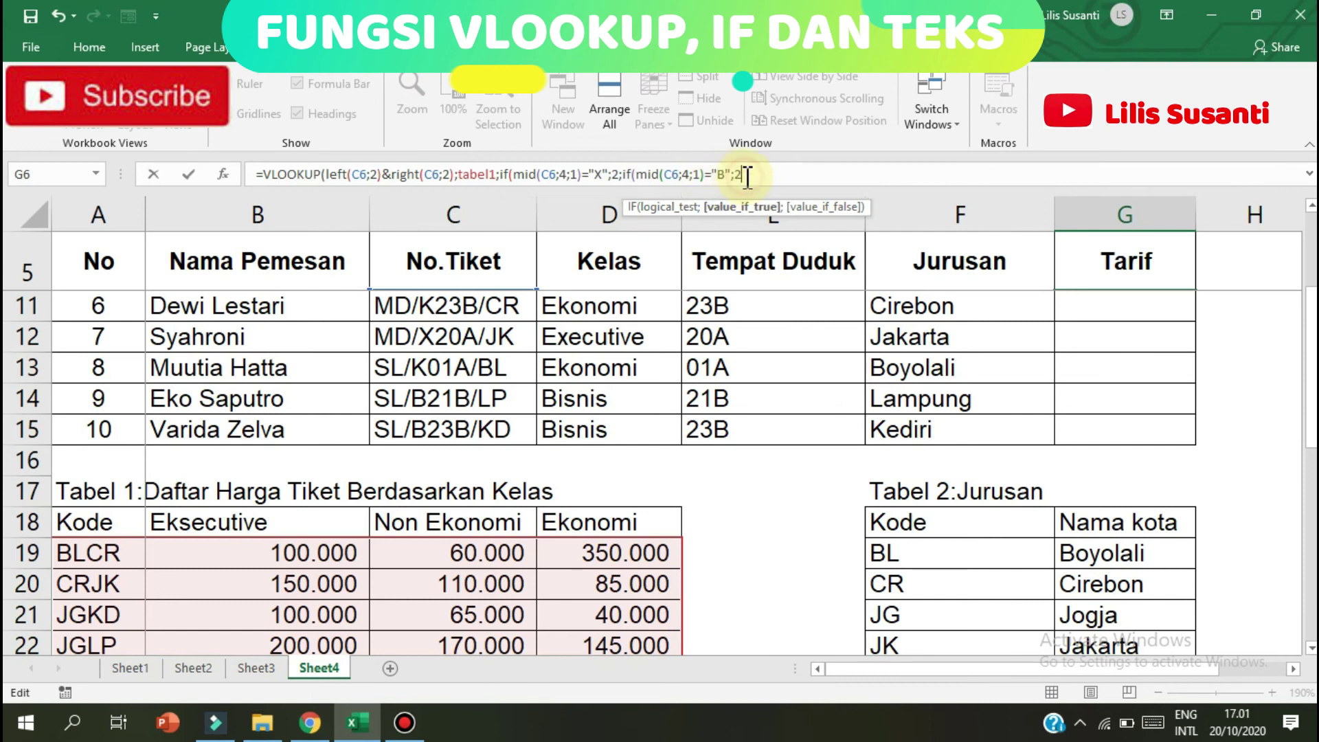
{"action": "type", "text": ";"}
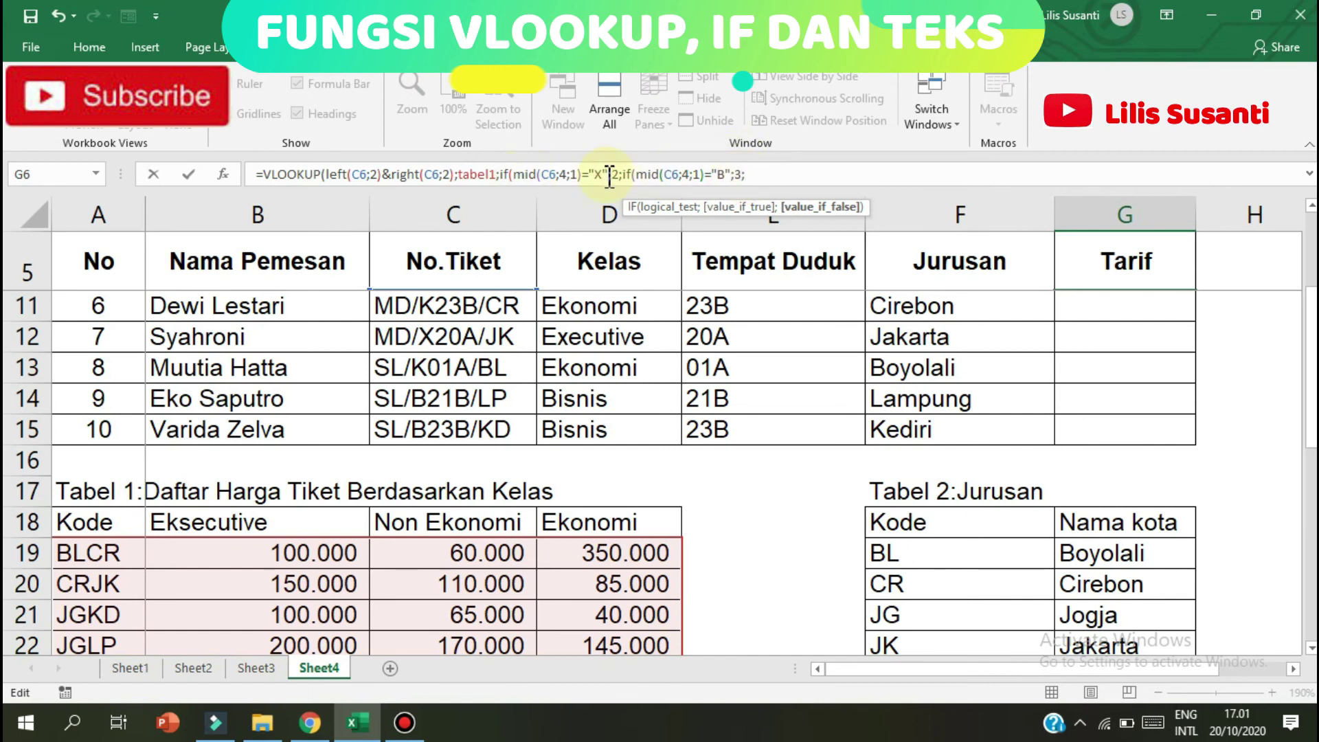
{"action": "left_click_drag", "start_coordinate": [624, 174], "coordinate": [735, 174]}
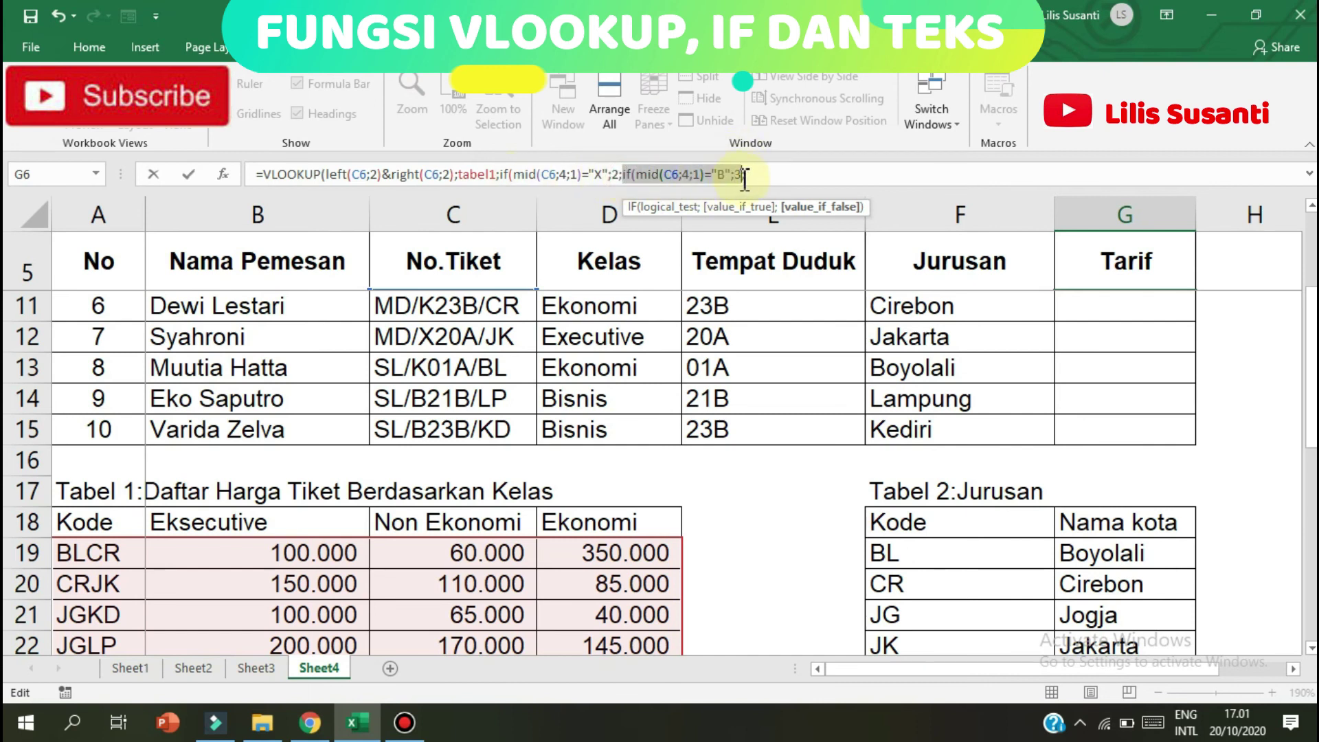
{"action": "left_click_drag", "start_coordinate": [742, 176], "coordinate": [737, 176]}
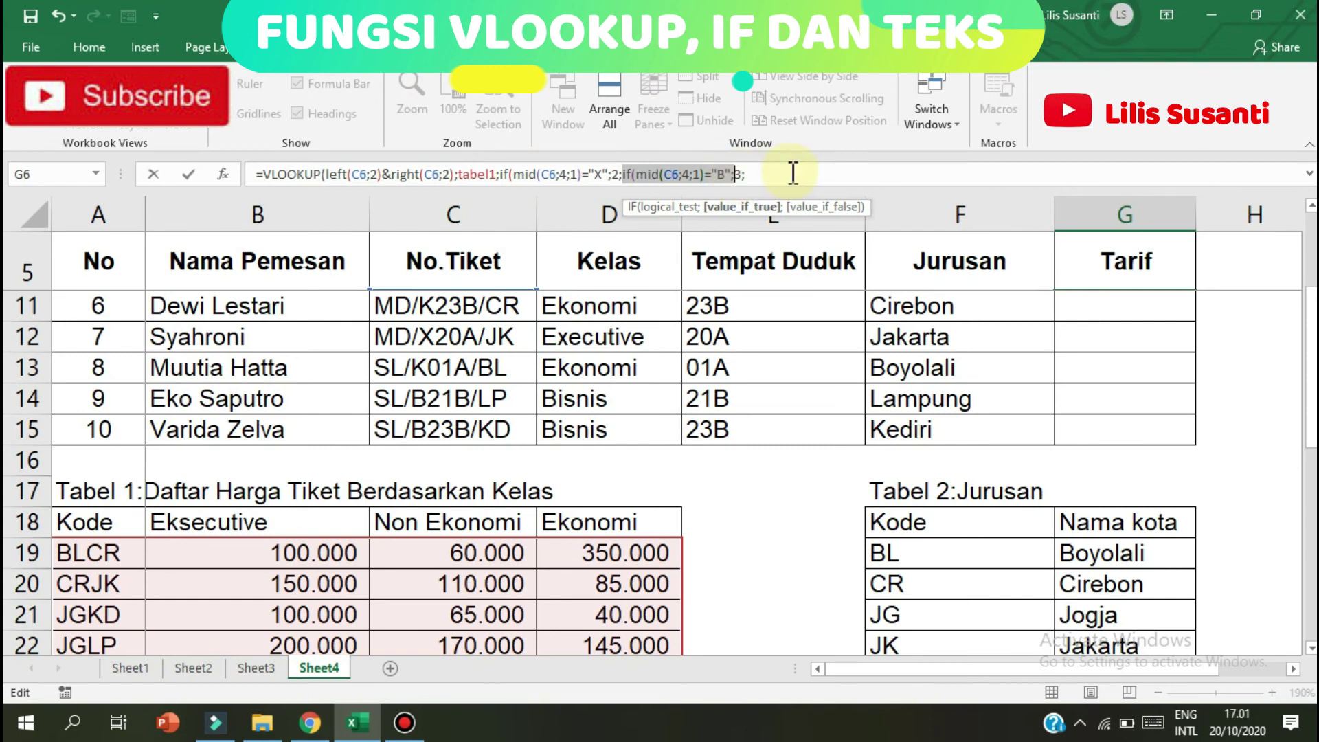
{"action": "left_click", "coordinate": [743, 174]}
{"action": "type", "text": ";"}
{"action": "type", "text": "if(mid(C6;4;1)=\"B\";"}
- Make the last IF test class "K" returning column 4 and commit the G6 formula
{"action": "type", "text": ";"}
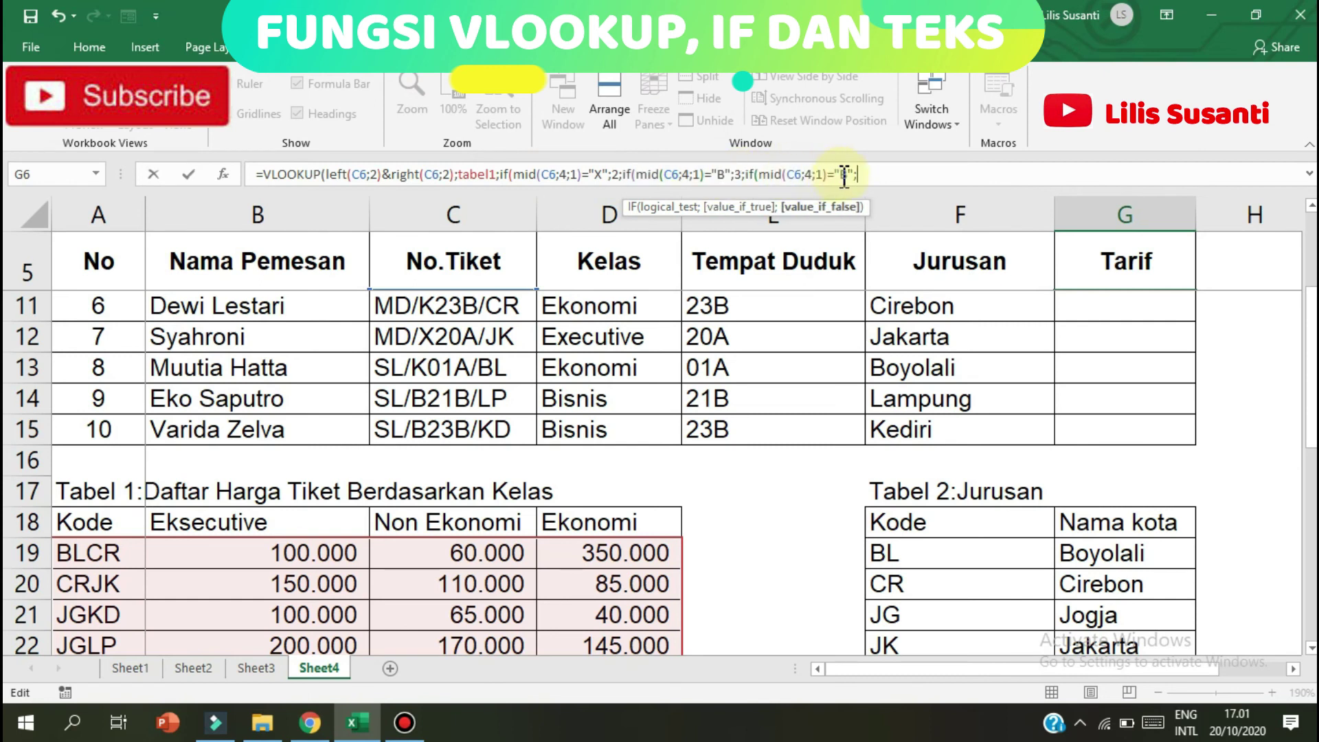
{"action": "double_click", "coordinate": [844, 176]}
{"action": "type", "text": "K"}
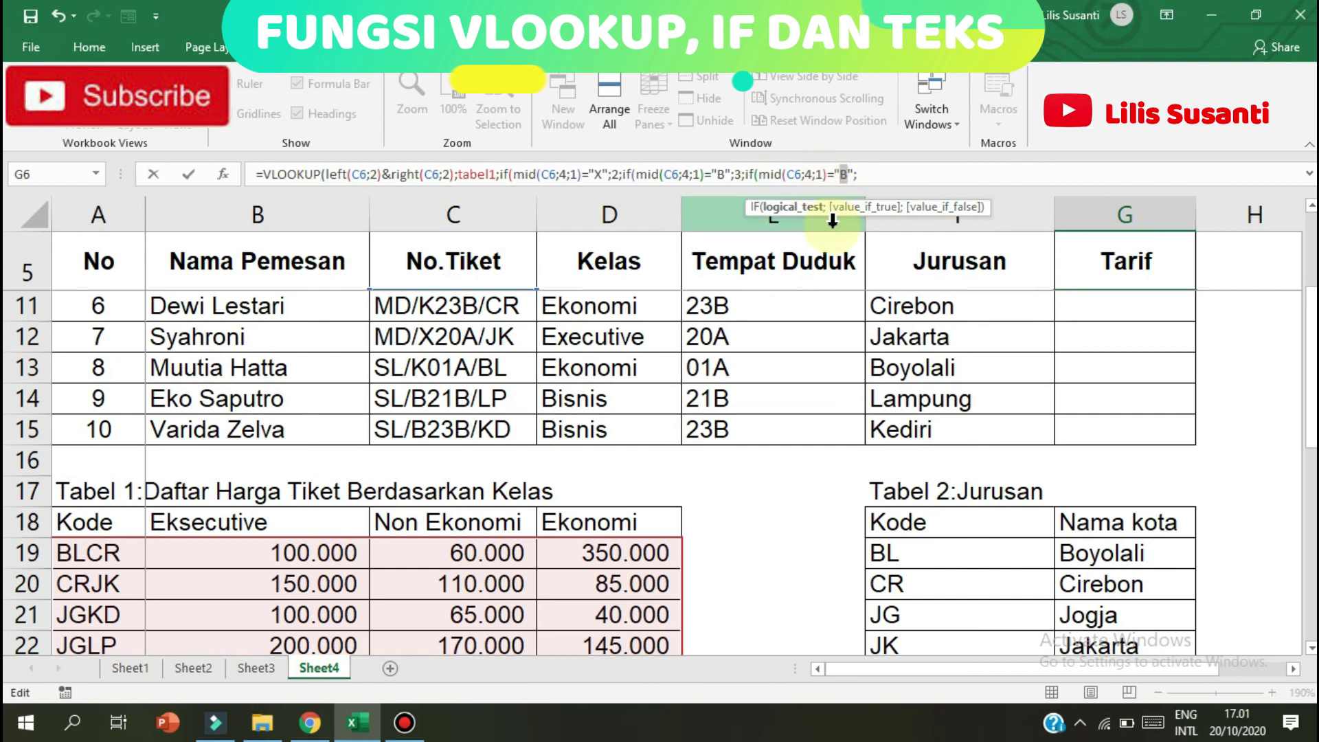
{"action": "left_click", "coordinate": [871, 176]}
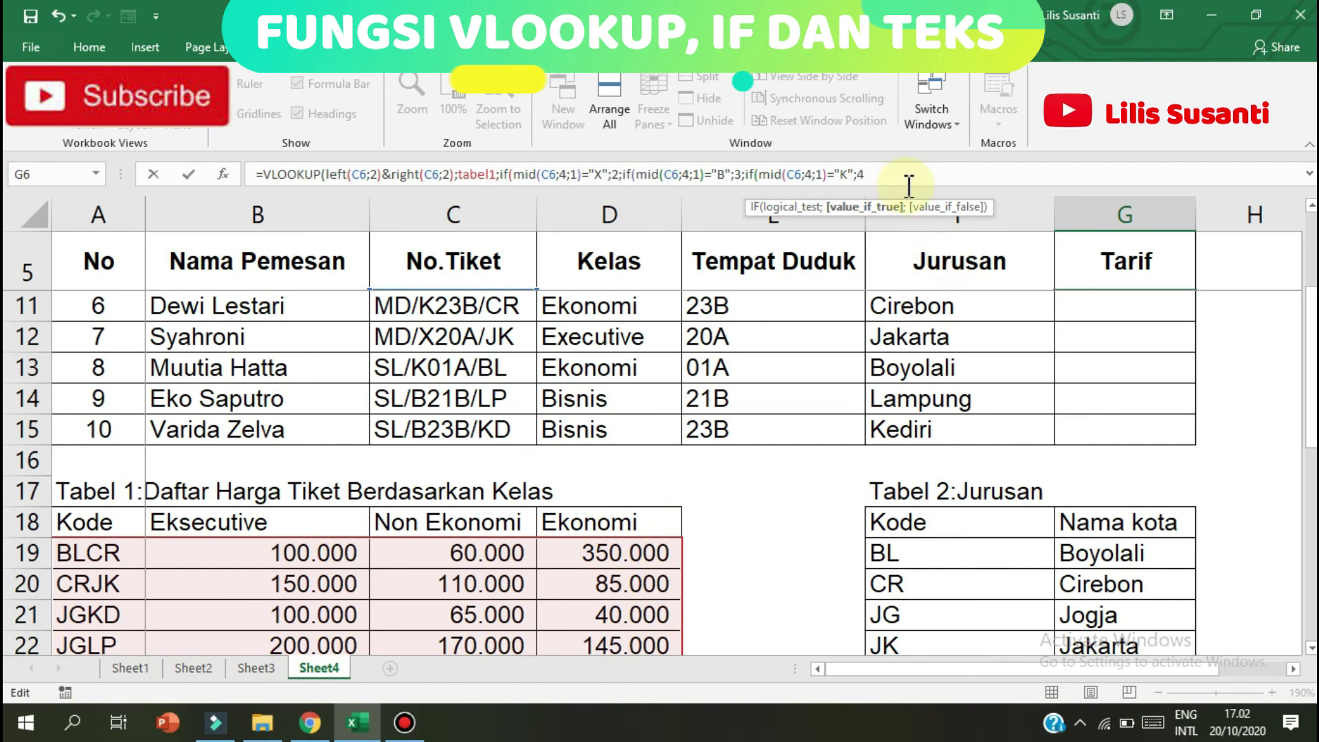
{"action": "key", "text": "Return"}
{"action": "key", "text": "Return"}
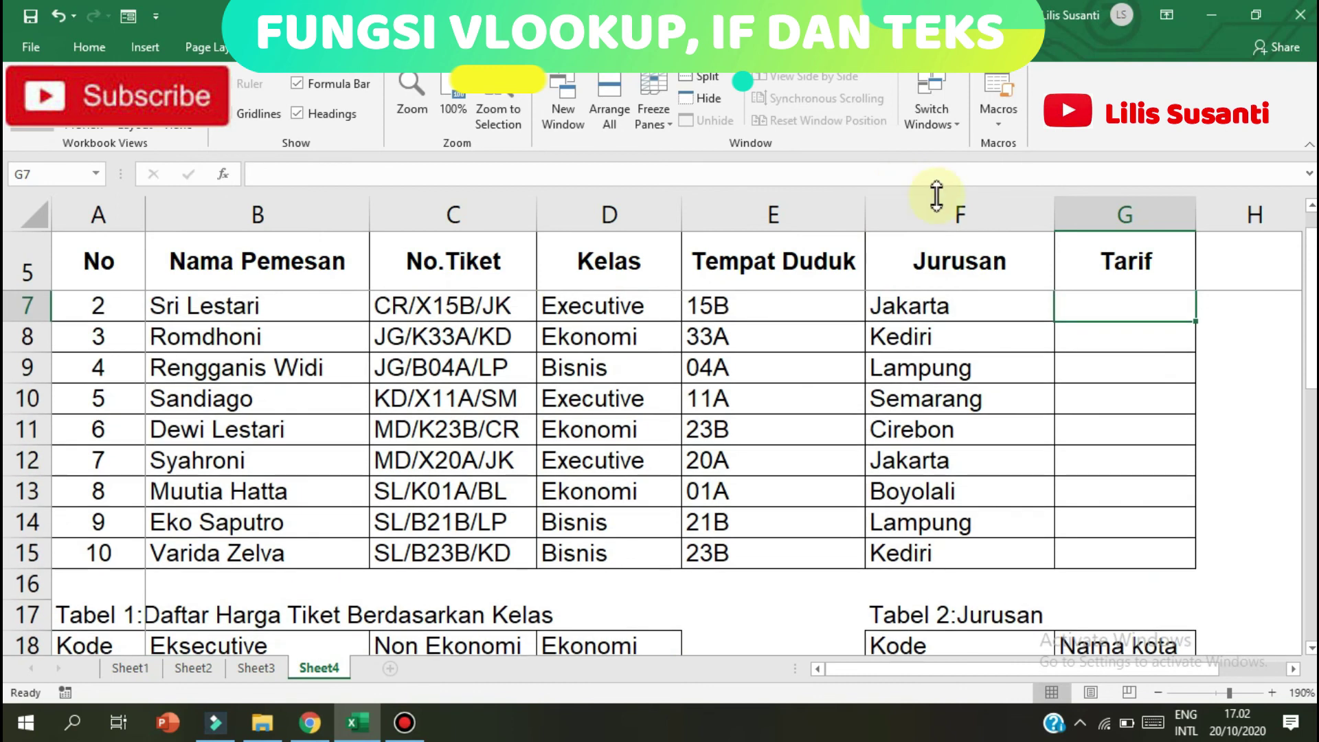
- Autofit column G and fill the Tarif formula from G6 down to G15
{"action": "left_click_drag", "start_coordinate": [1310, 309], "coordinate": [1310, 295]}
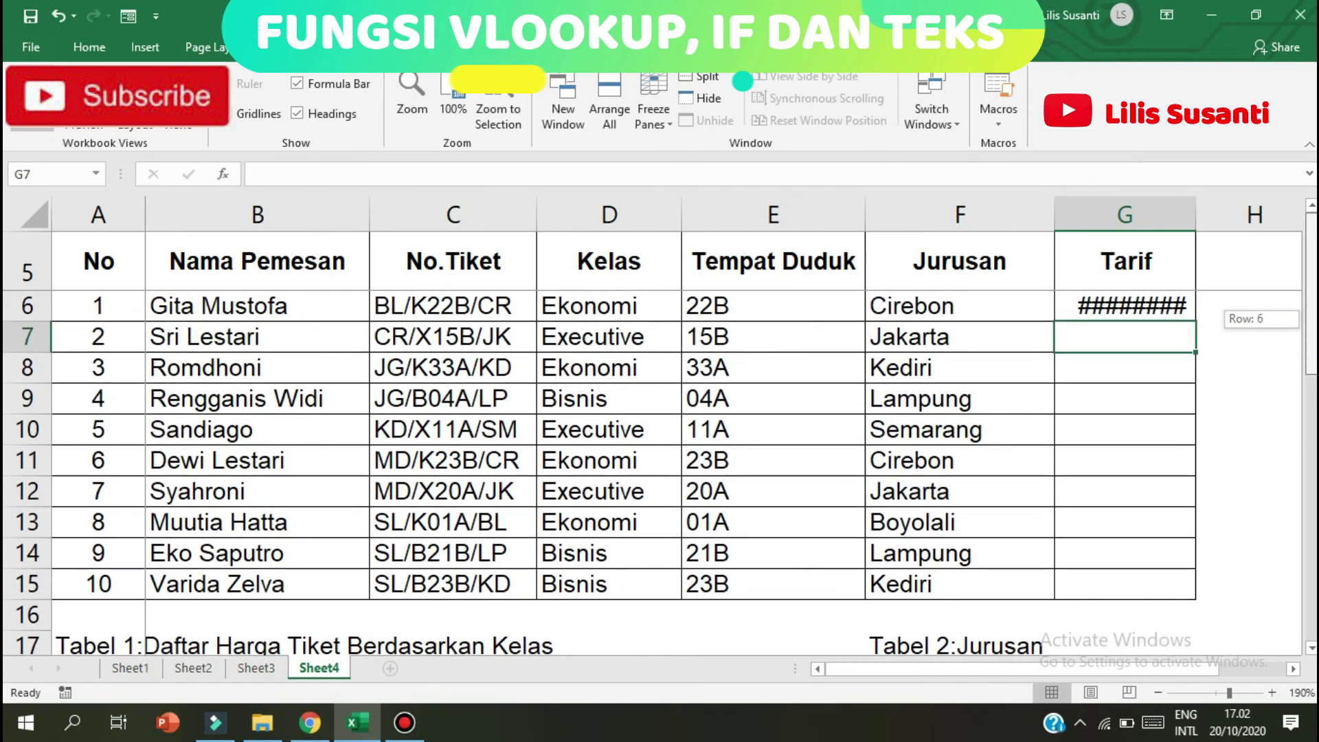
{"action": "double_click", "coordinate": [1198, 219]}
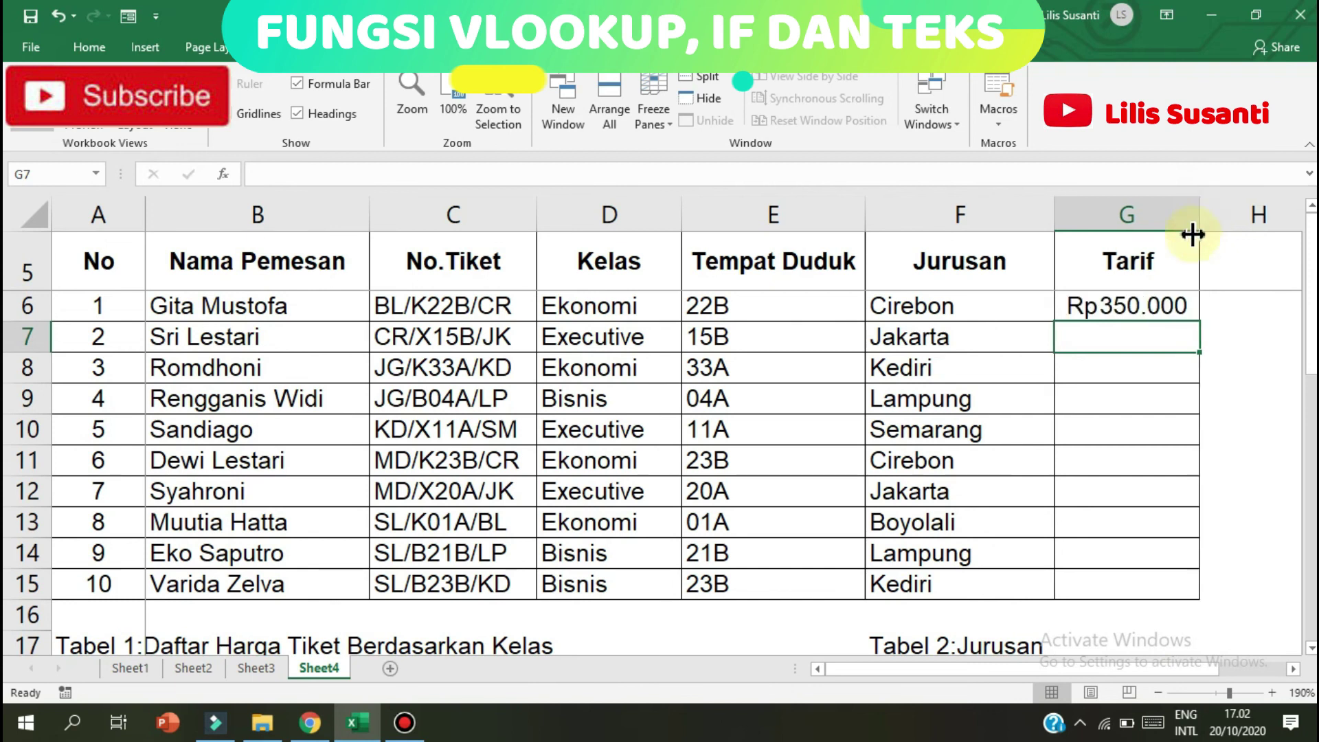
{"action": "left_click", "coordinate": [1187, 302]}
{"action": "left_click_drag", "start_coordinate": [1200, 320], "coordinate": [1157, 592]}
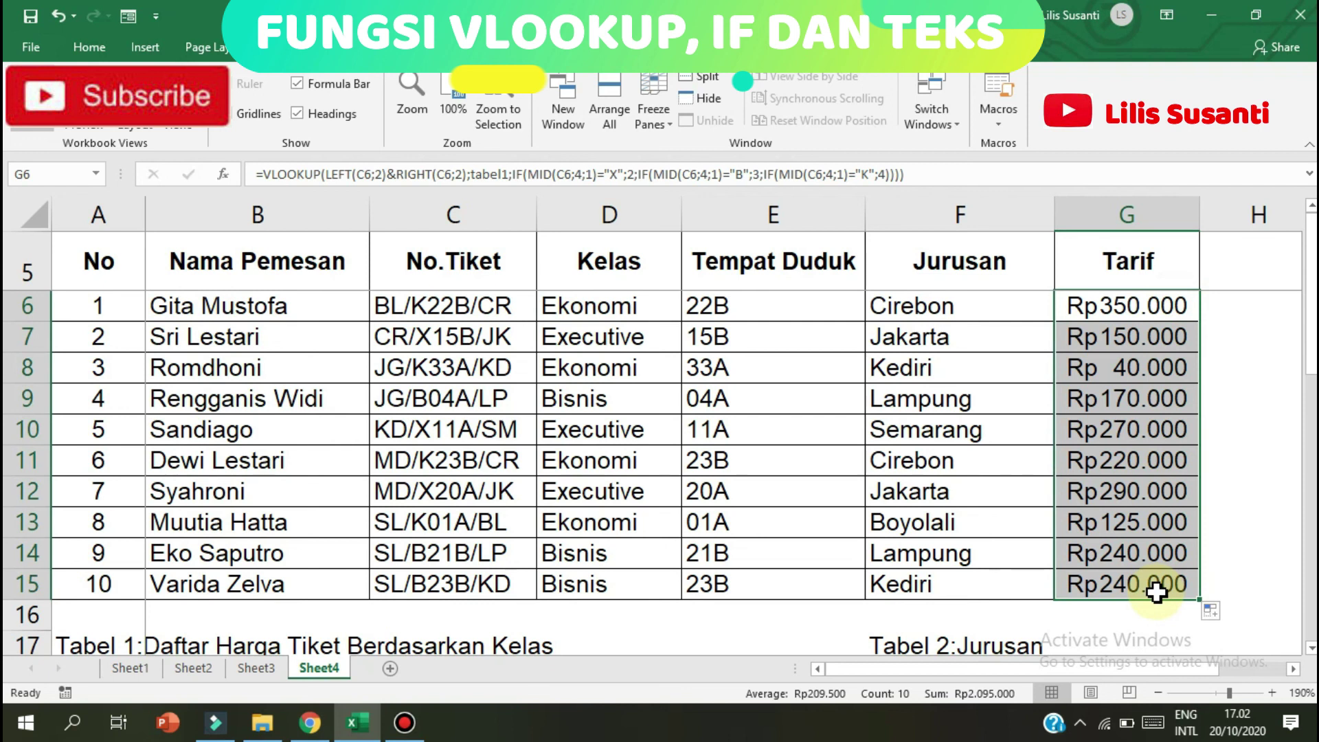
{"action": "key", "text": "Up"}
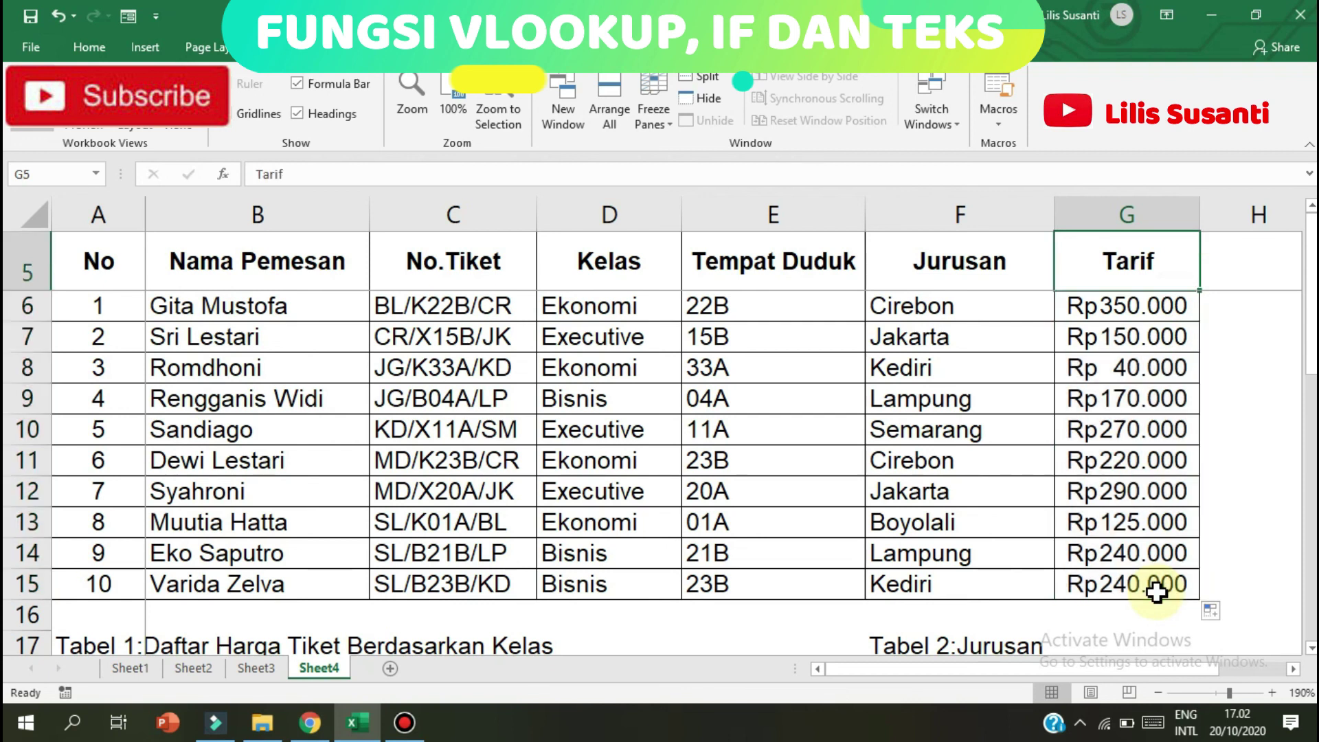
- Select D6:G15 and give it a yellow fill colour from the Home tab
{"action": "key", "text": "Left"}
{"action": "key", "text": "Left"}
{"action": "key", "text": "Left"}
{"action": "key", "text": "Left"}
{"action": "key", "text": "Down"}
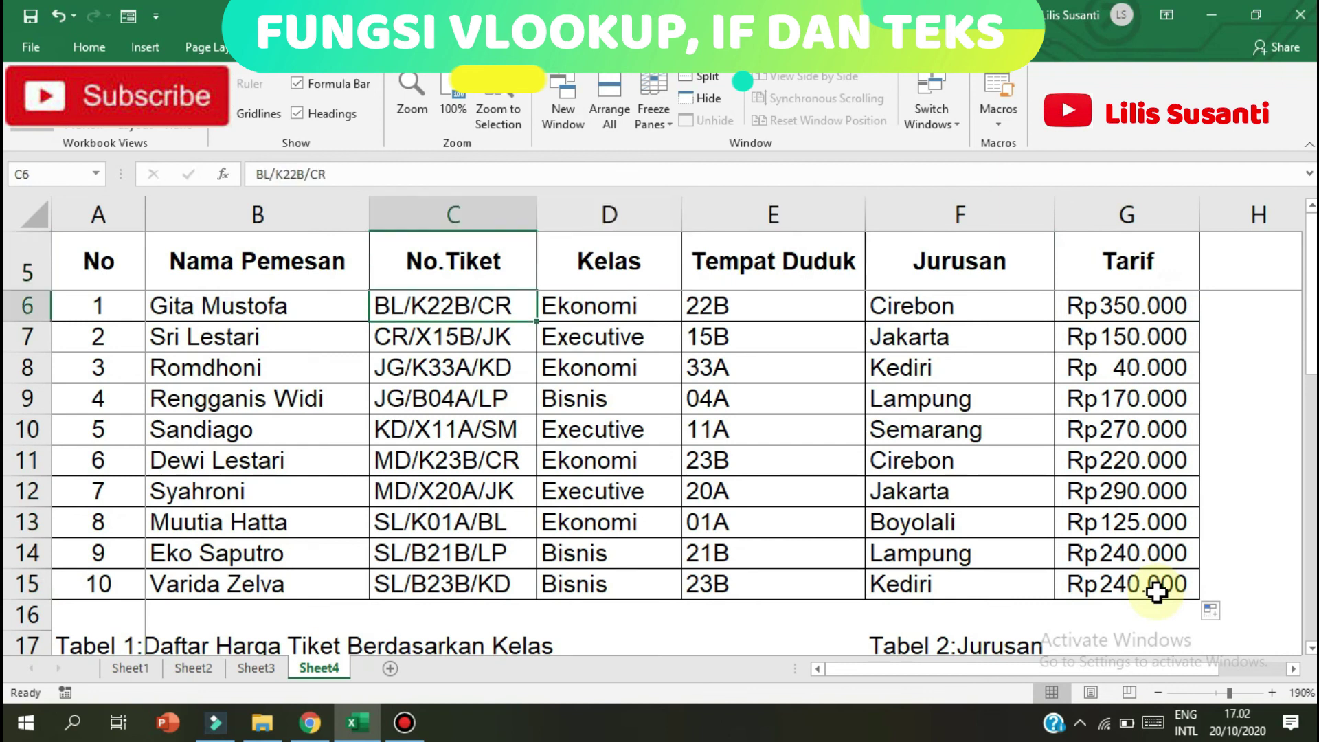
{"action": "key", "text": "Right"}
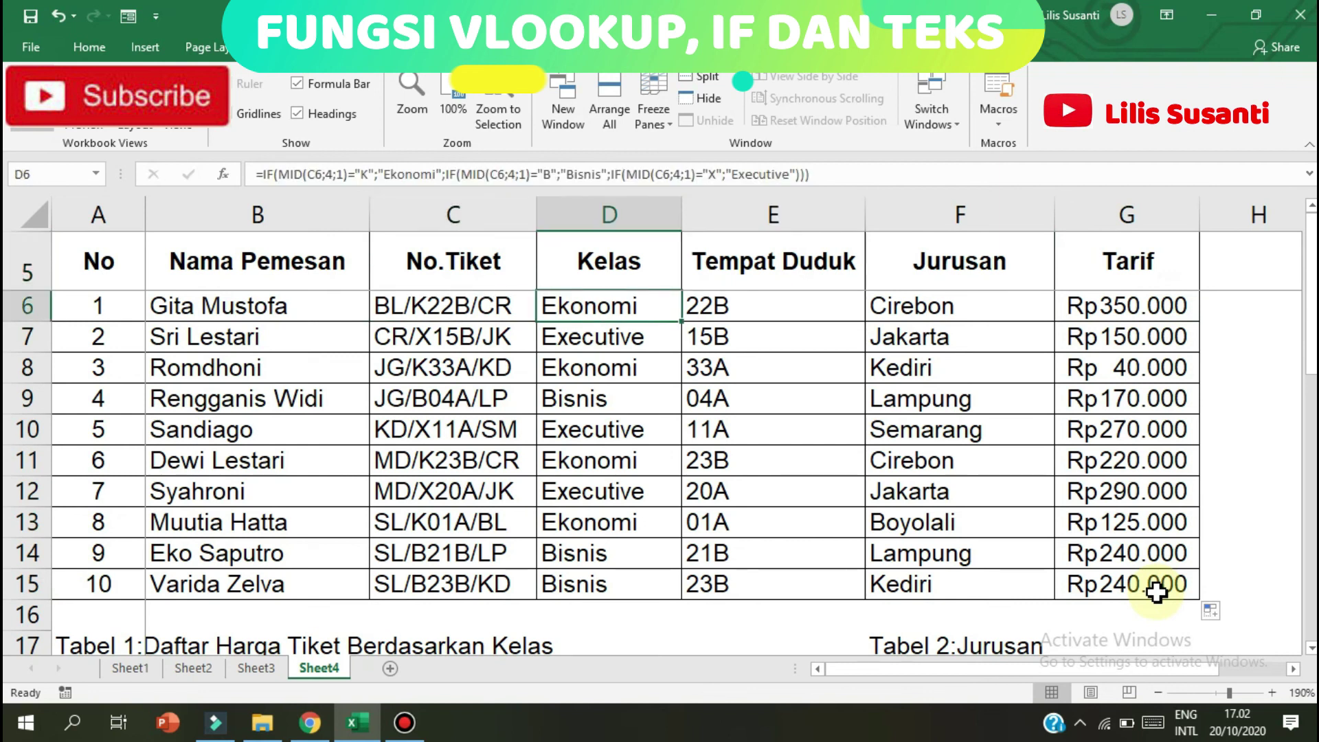
{"action": "key", "text": "shift+Down"}
{"action": "key", "text": "shift+Down"}
{"action": "key", "text": "shift+Down"}
{"action": "key", "text": "shift+Down"}
{"action": "key", "text": "shift+Down"}
{"action": "key", "text": "shift+Down"}
{"action": "key", "text": "shift+Down"}
{"action": "key", "text": "shift+Right"}
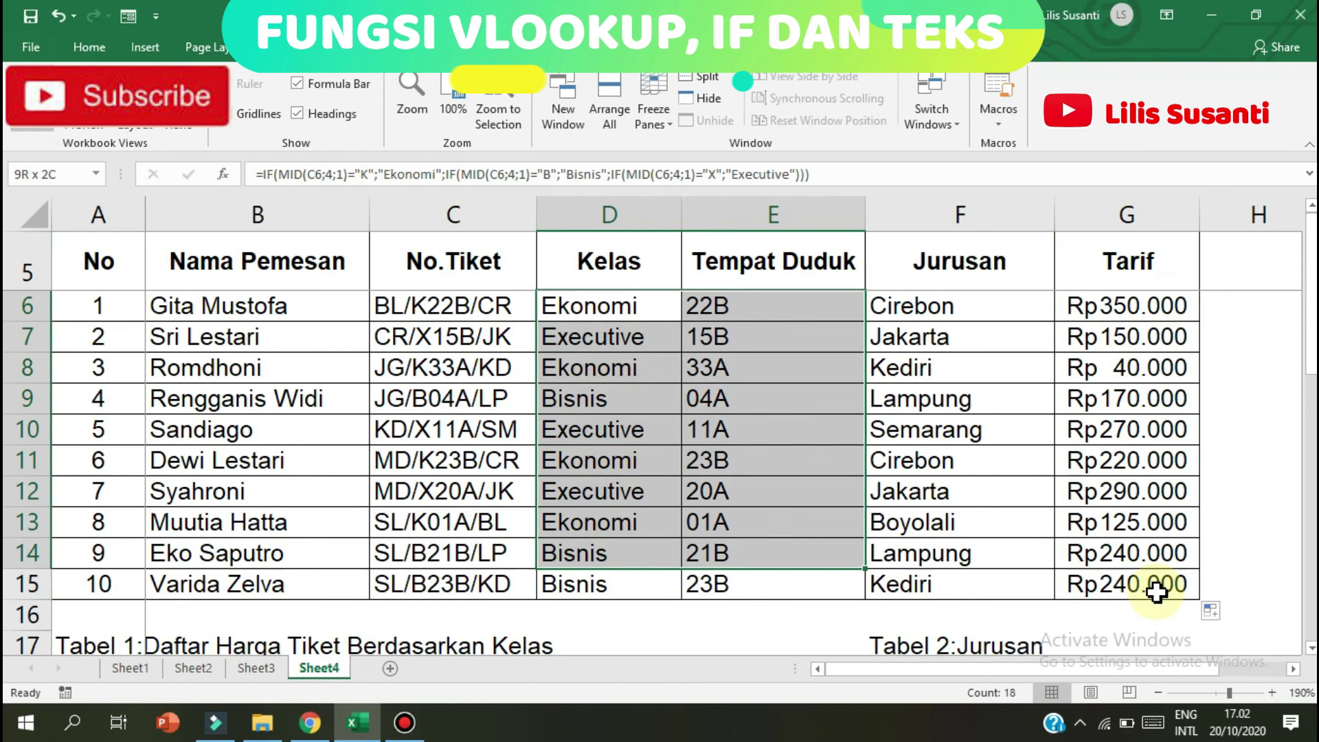
{"action": "key", "text": "shift+Right"}
{"action": "key", "text": "shift+Right"}
{"action": "key", "text": "shift+Down"}
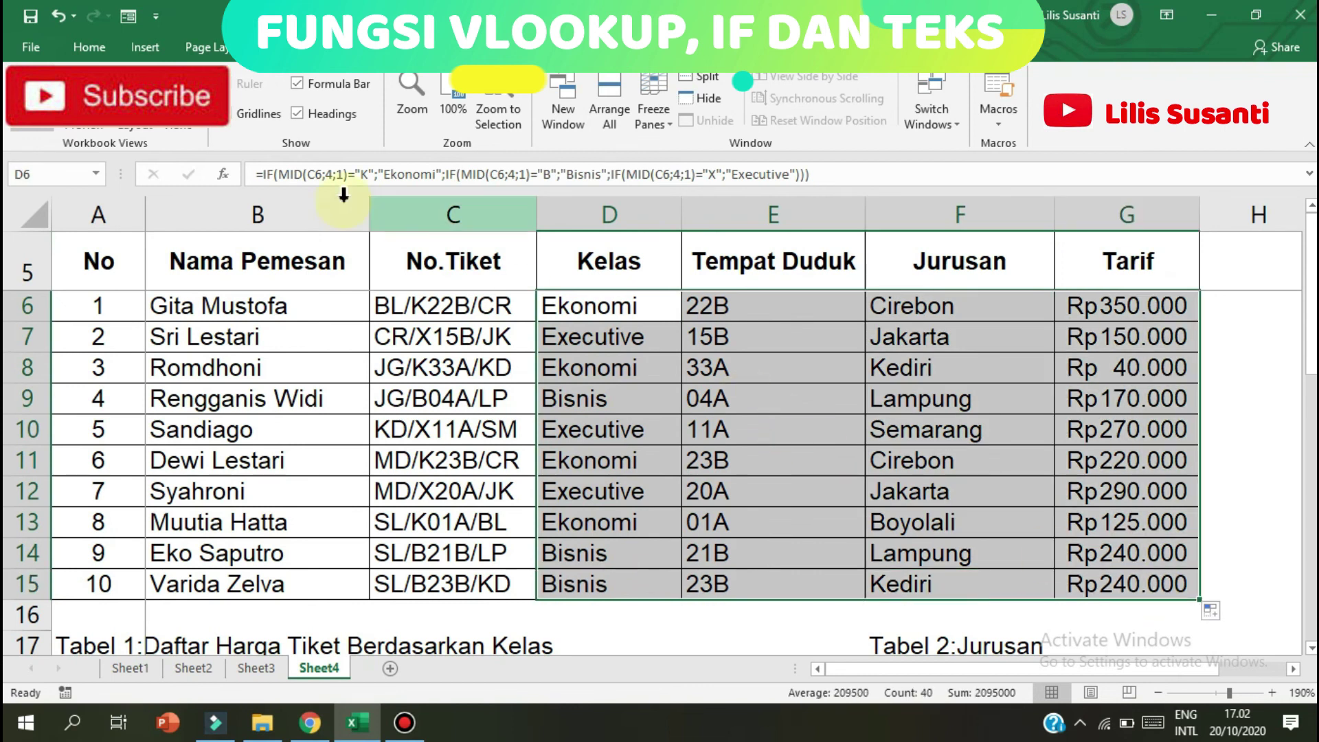
{"action": "left_click", "coordinate": [90, 47]}
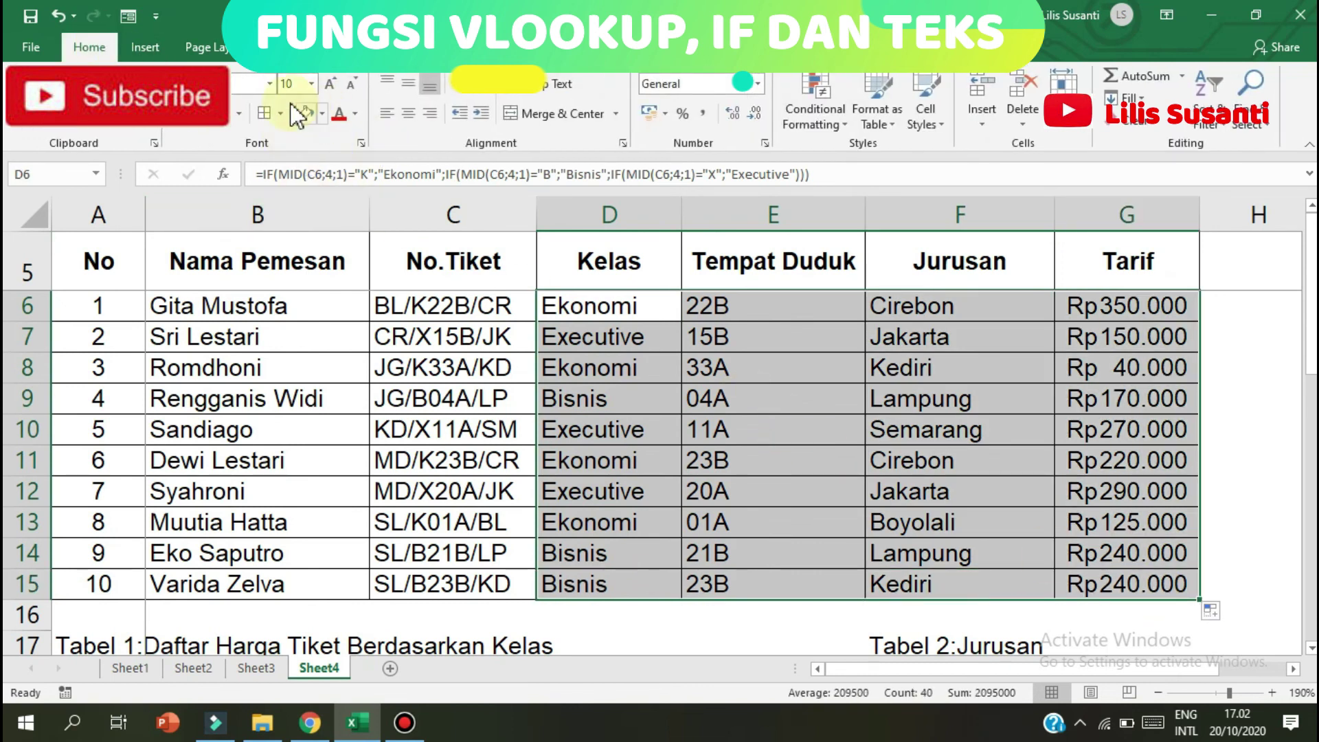
{"action": "left_click", "coordinate": [322, 114]}
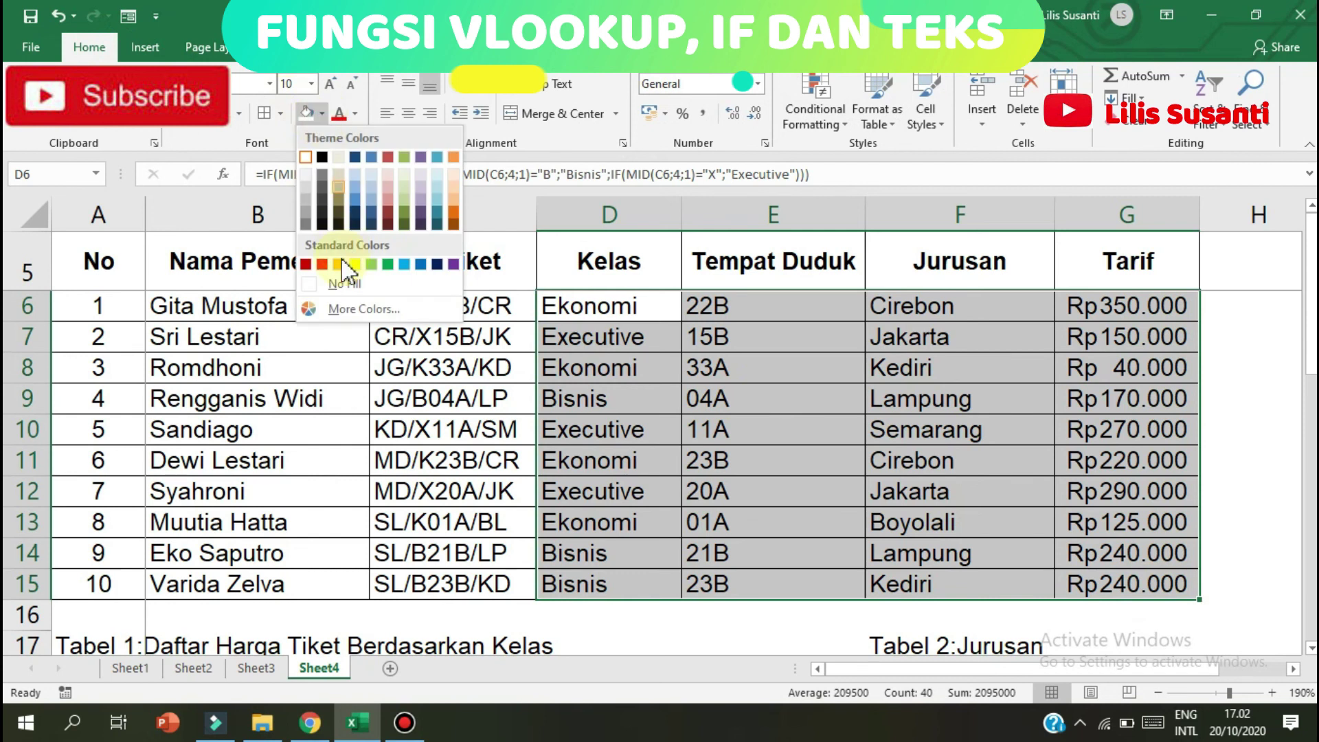
{"action": "left_click", "coordinate": [352, 266]}
{"action": "left_click", "coordinate": [635, 340]}
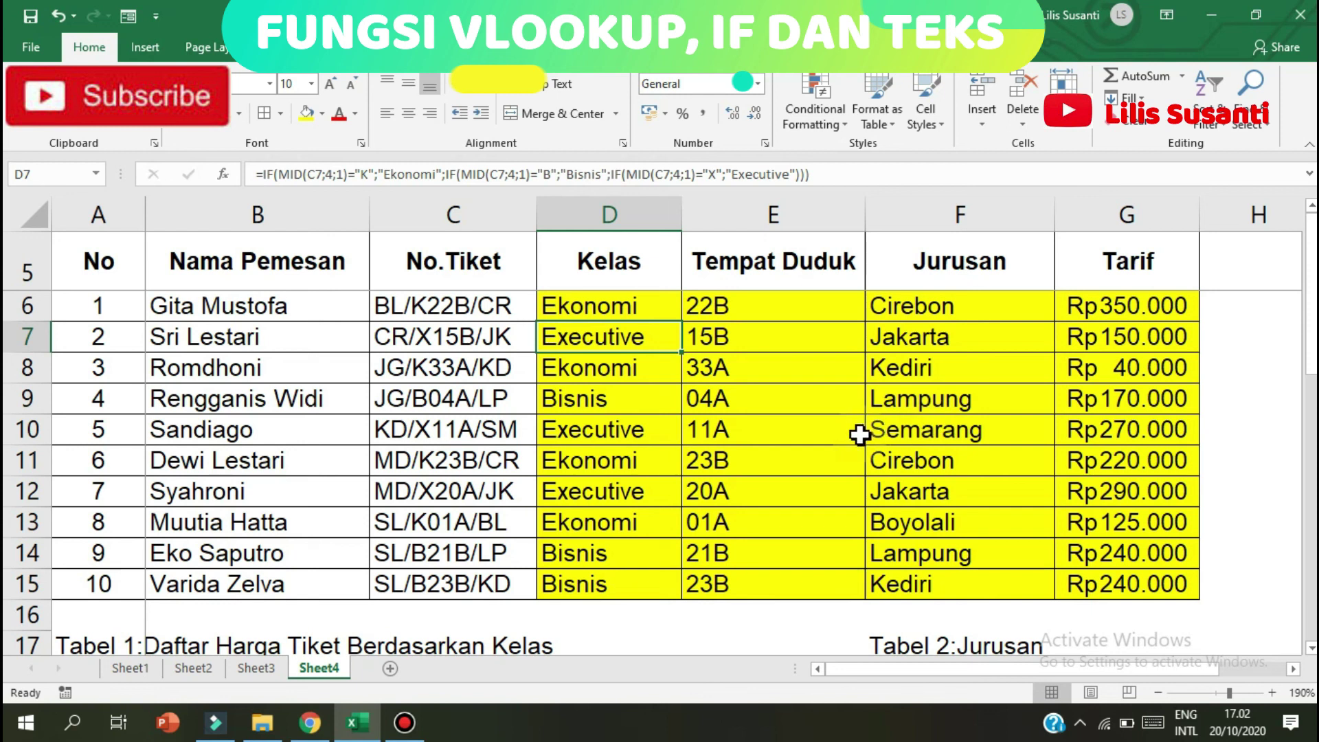
{"action": "left_click", "coordinate": [860, 434]}
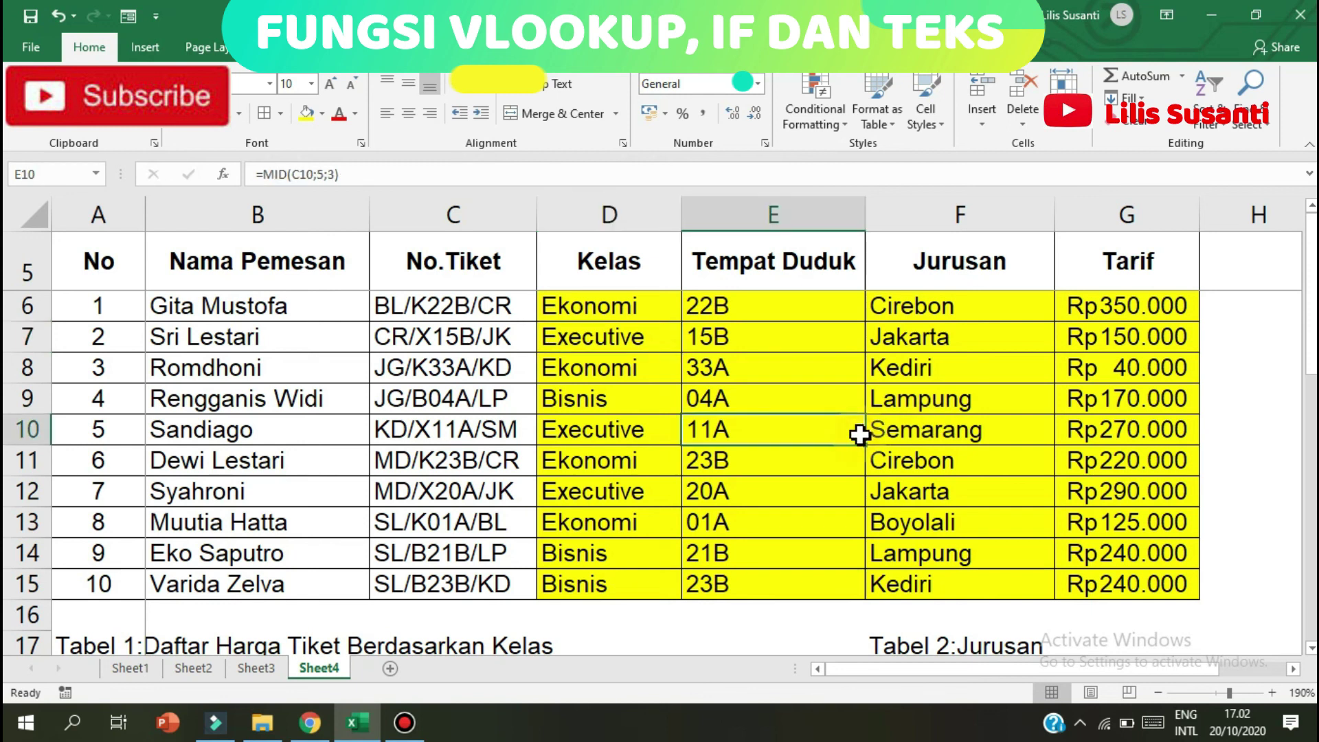